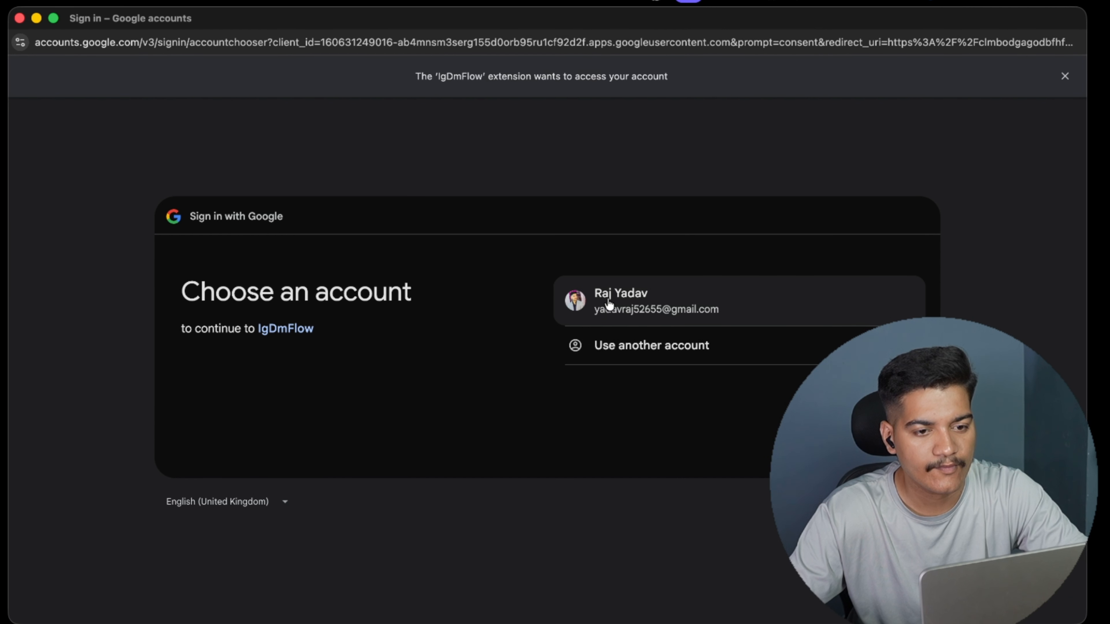
Sign in to the IgDmFlow extension with the listed Google account and approve the access request.
left_click(611, 318)
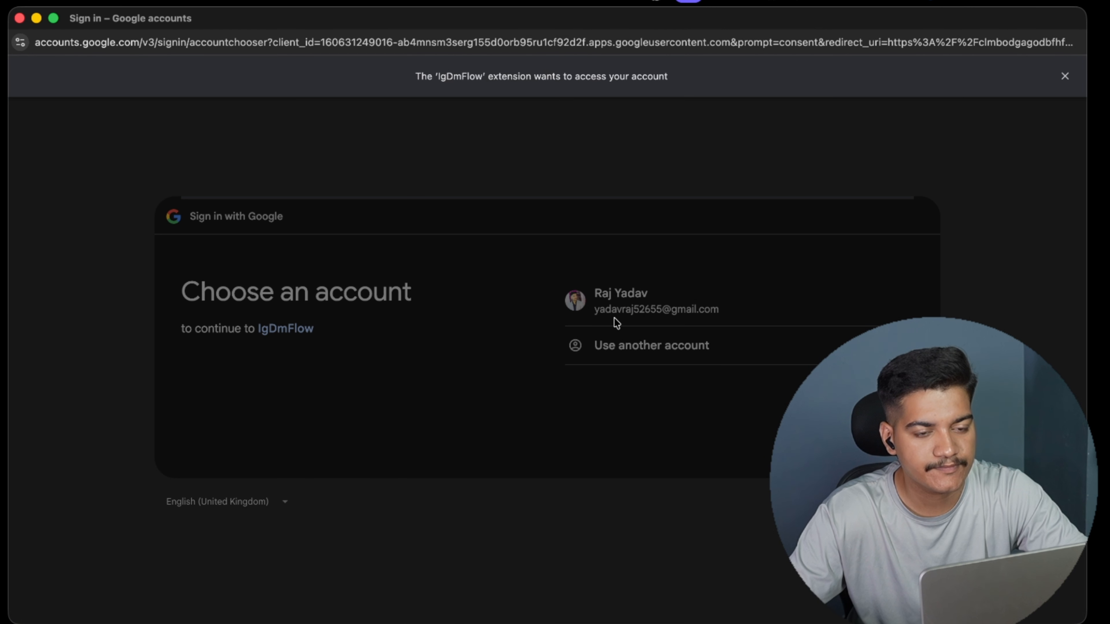
left_click(767, 496)
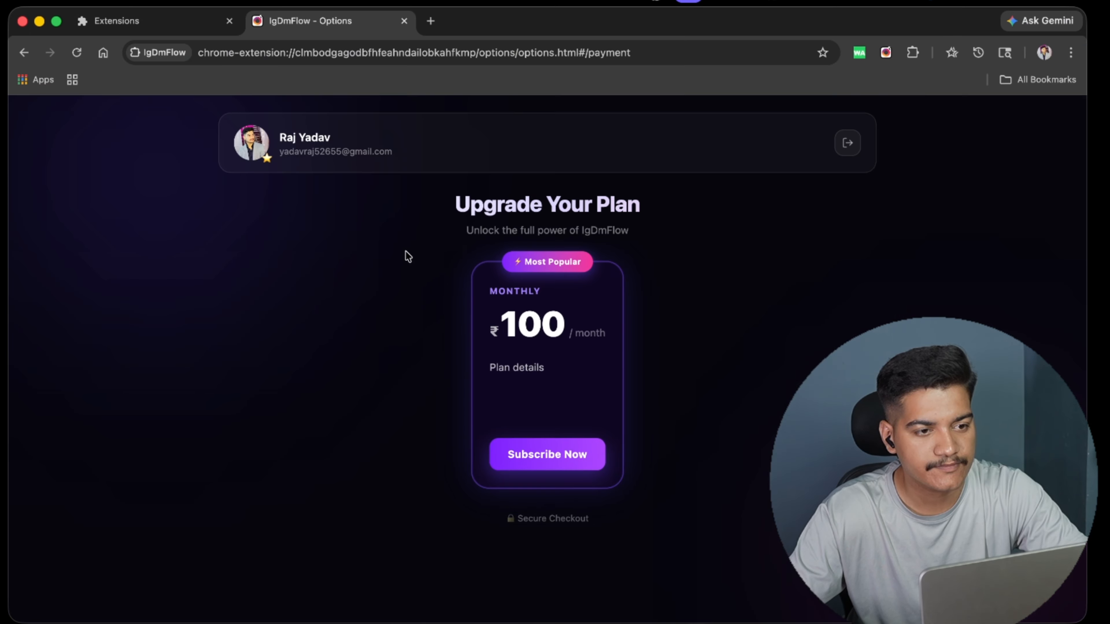
Subscribe to the ₹100 monthly plan to open its payment page.
left_click_drag(406, 252, 720, 459)
left_click(609, 374)
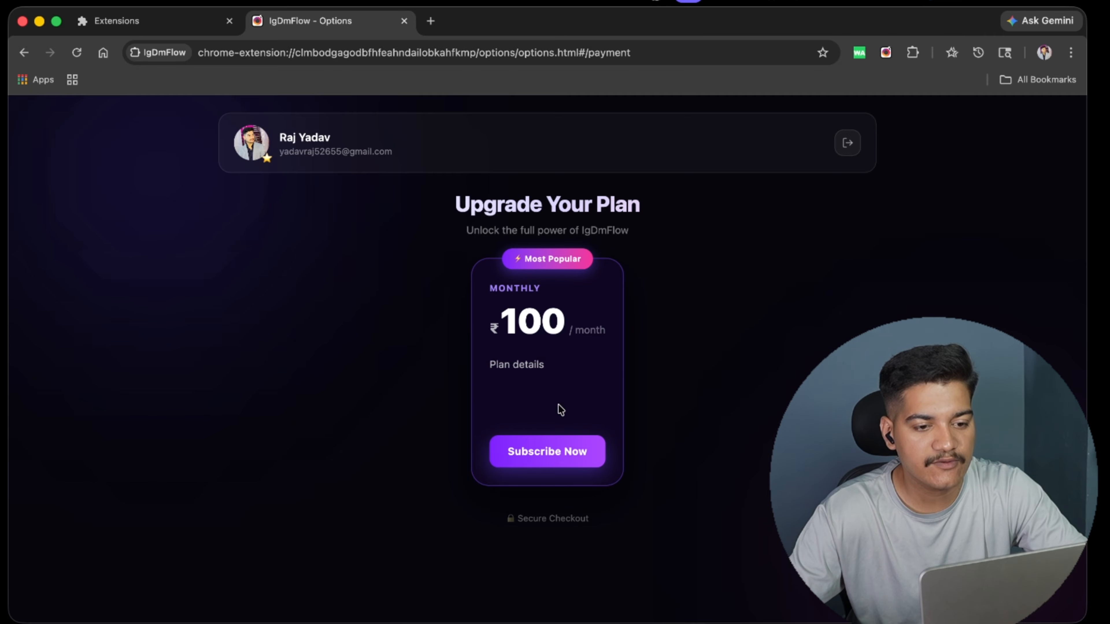
left_click(550, 455)
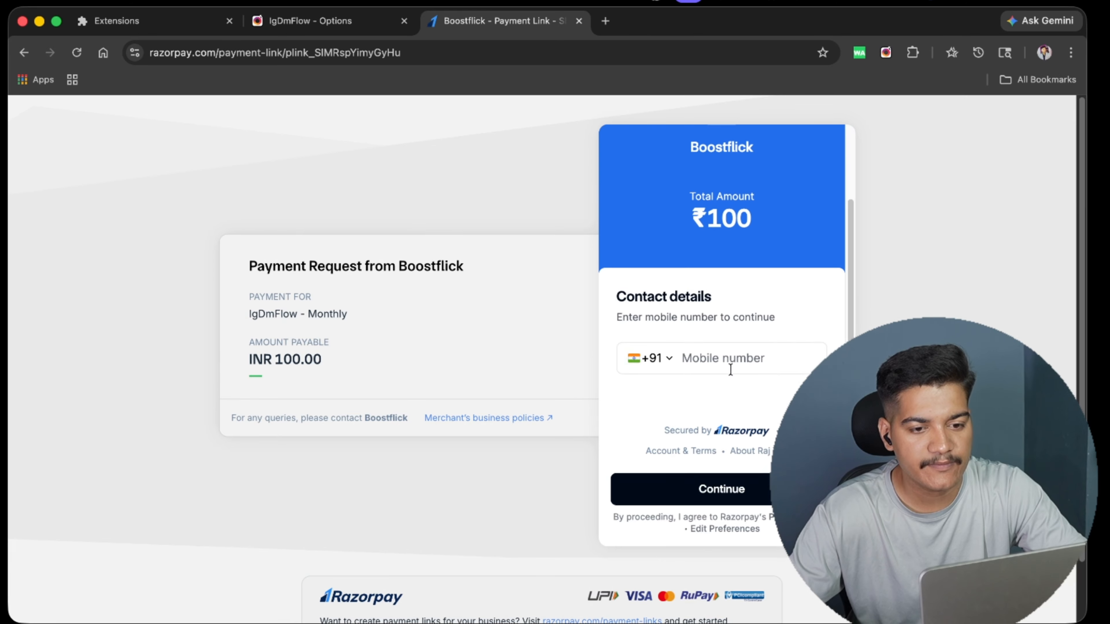
Enter the customer's mobile number in the checkout's contact details.
left_click(716, 349)
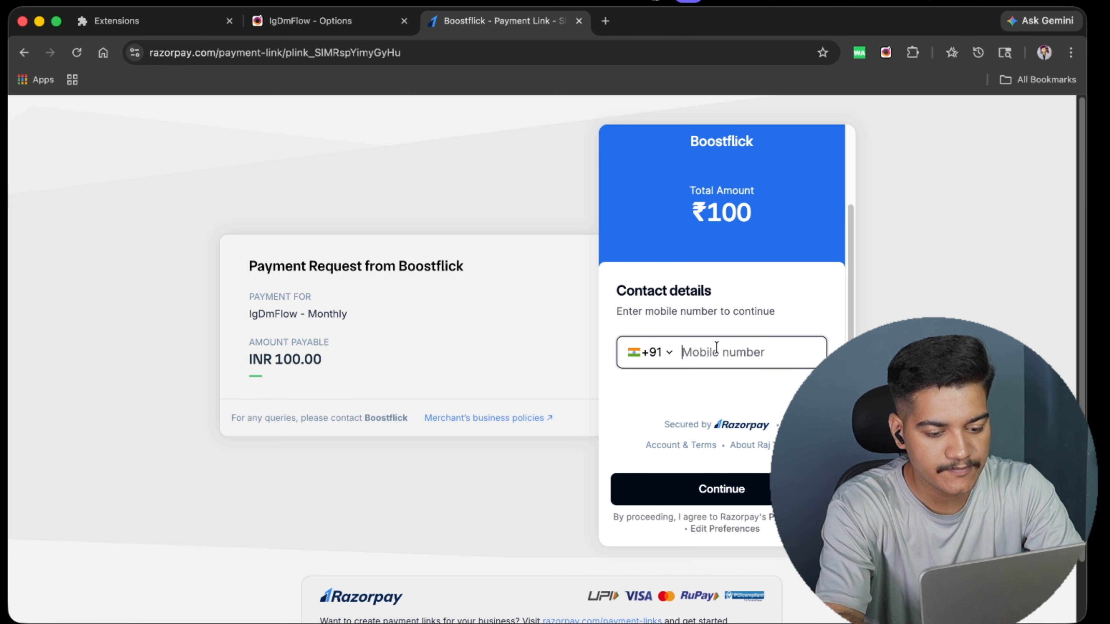
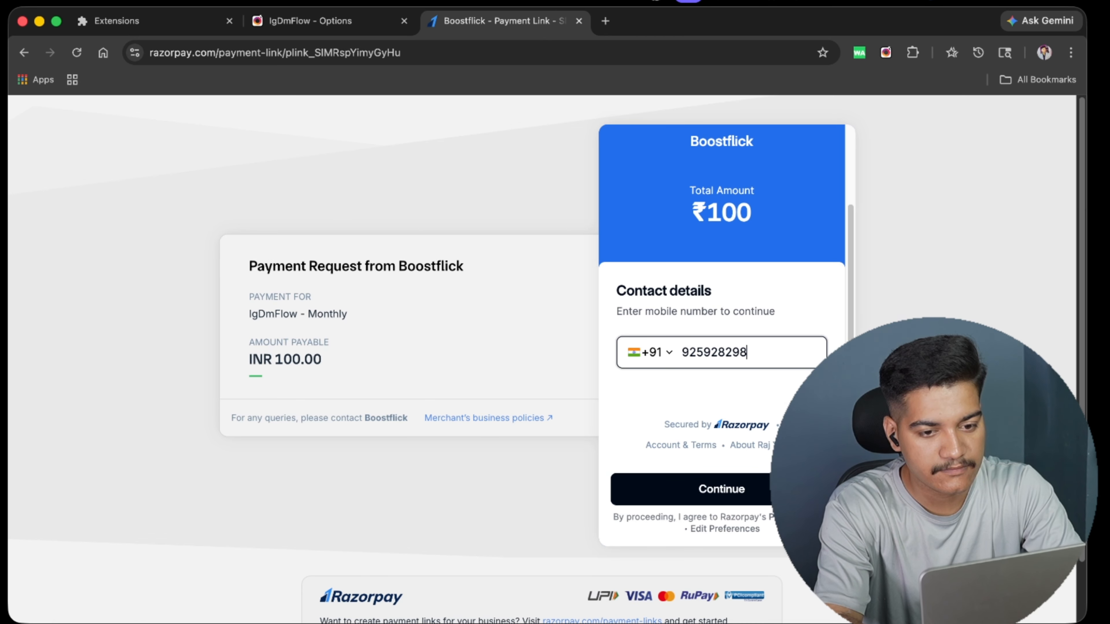
Choose UPI from all payment options and refresh its payment QR code.
scroll(710, 324, "down", 2)
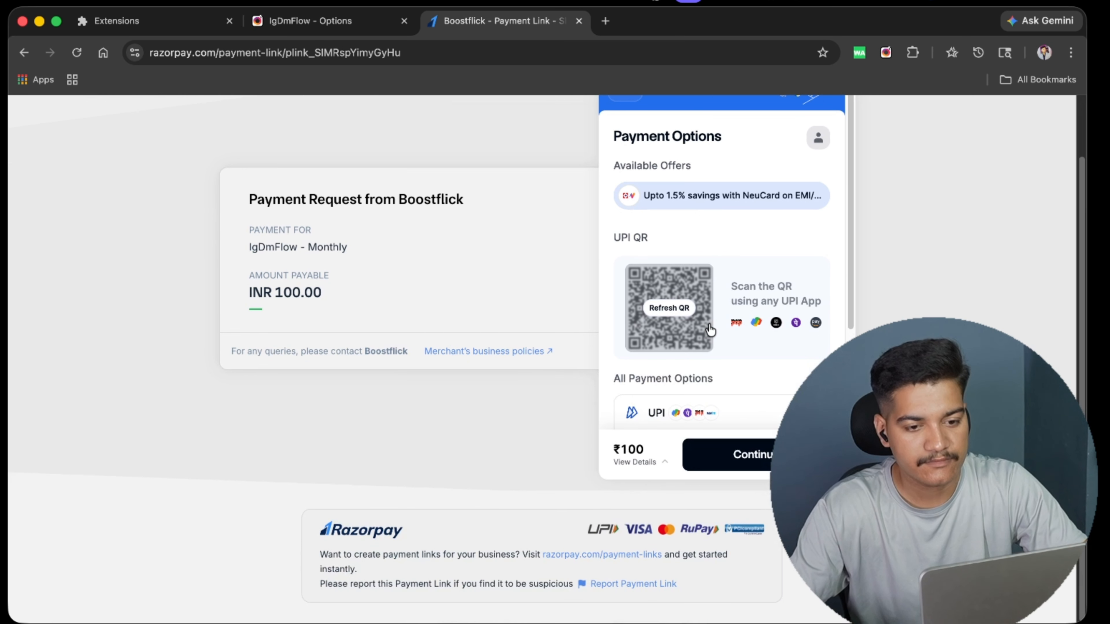
scroll(701, 267, "down", 3)
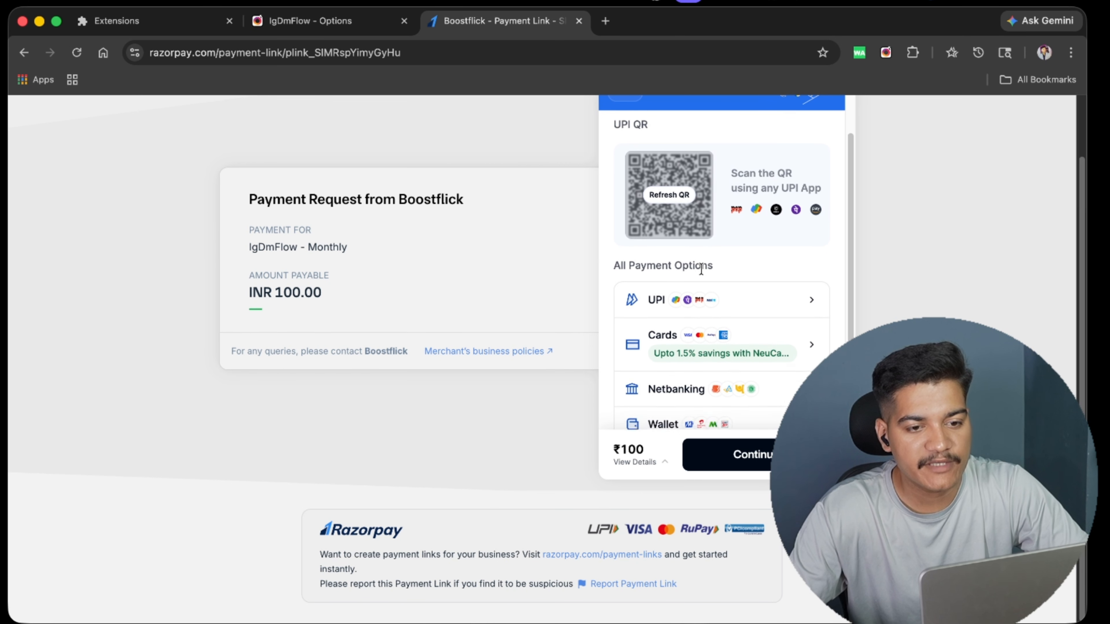
scroll(701, 271, "down", 1)
scroll(690, 302, "down", 1)
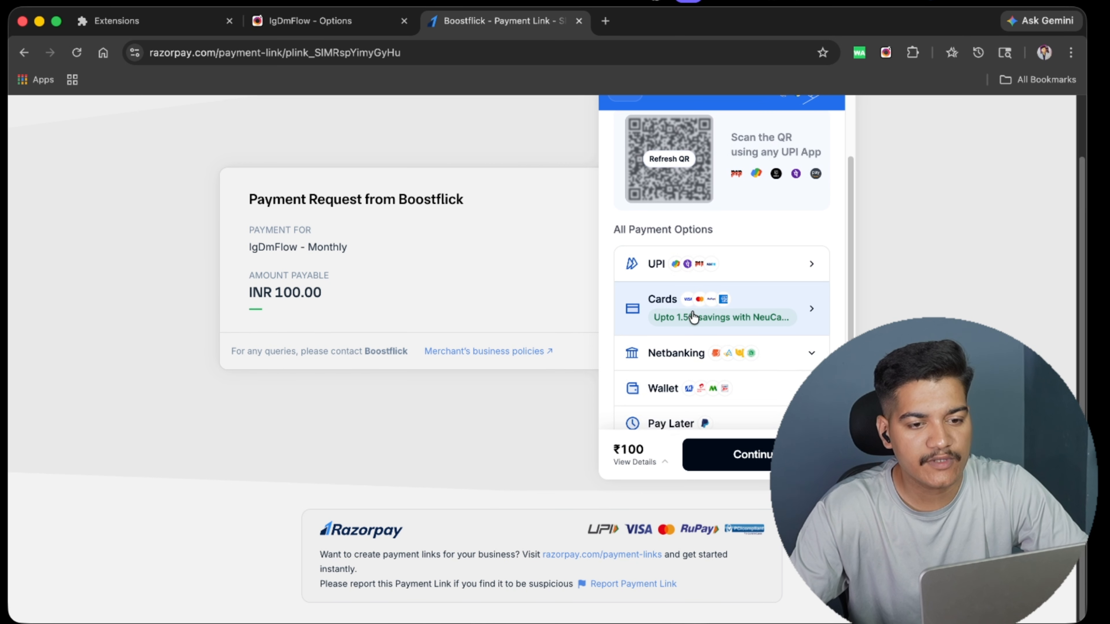
scroll(696, 386, "down", 1)
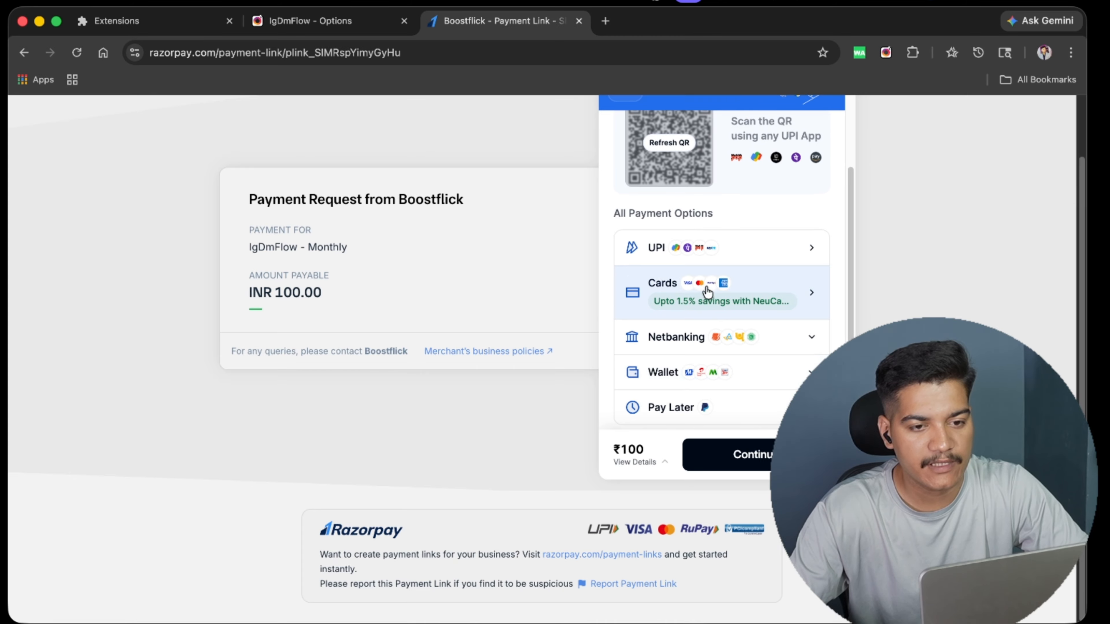
left_click(701, 260)
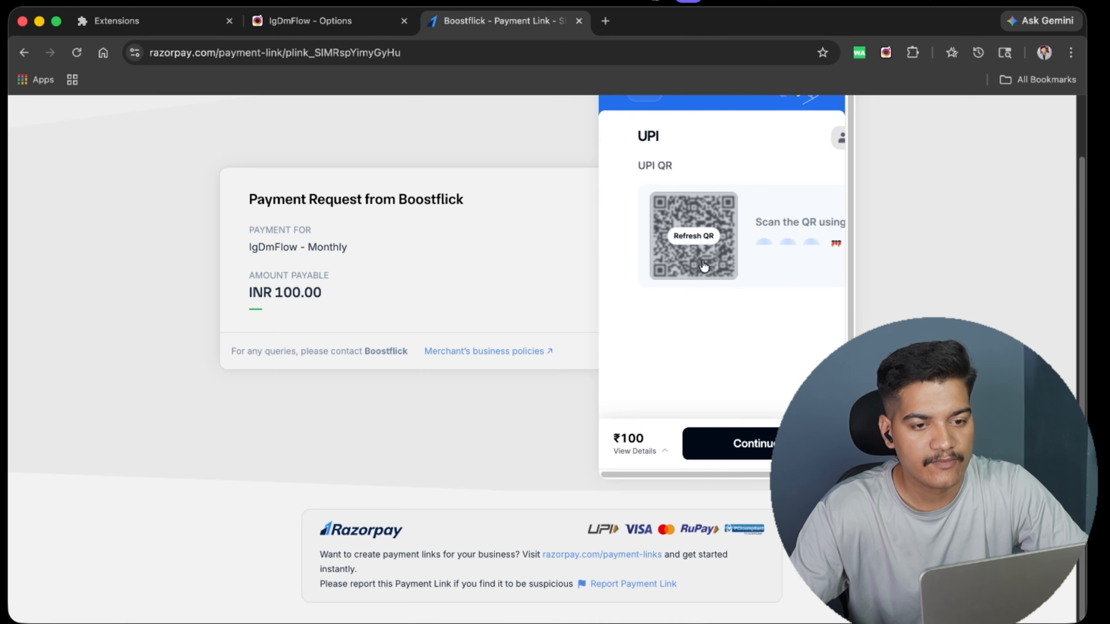
left_click(672, 238)
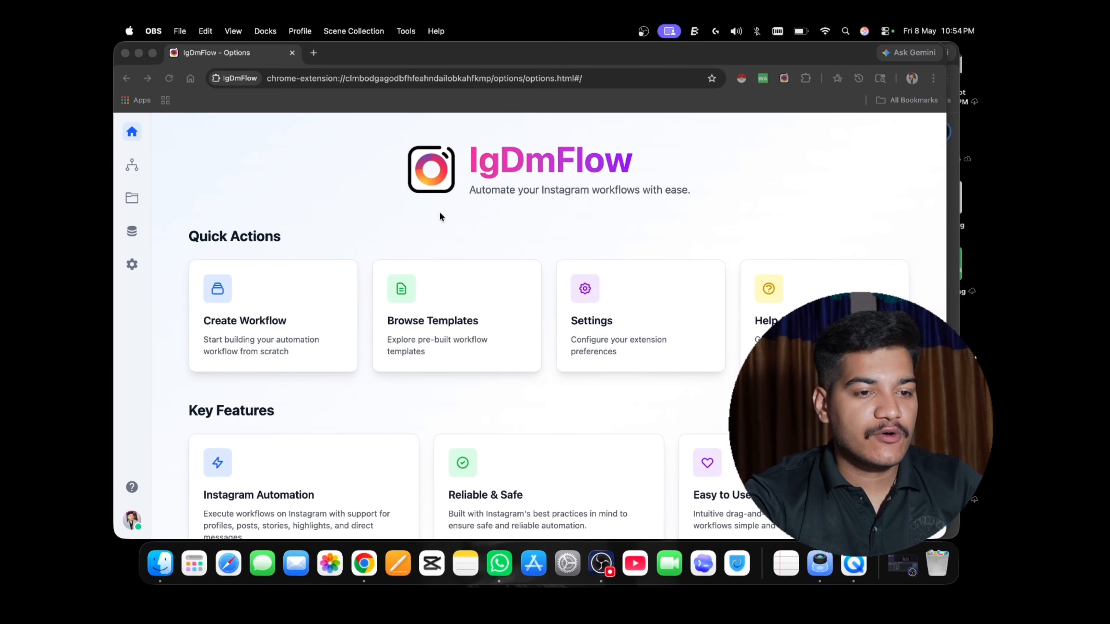
Create a new workflow named "test" in the General category.
scroll(439, 212, "down", 5)
scroll(439, 212, "up", 5)
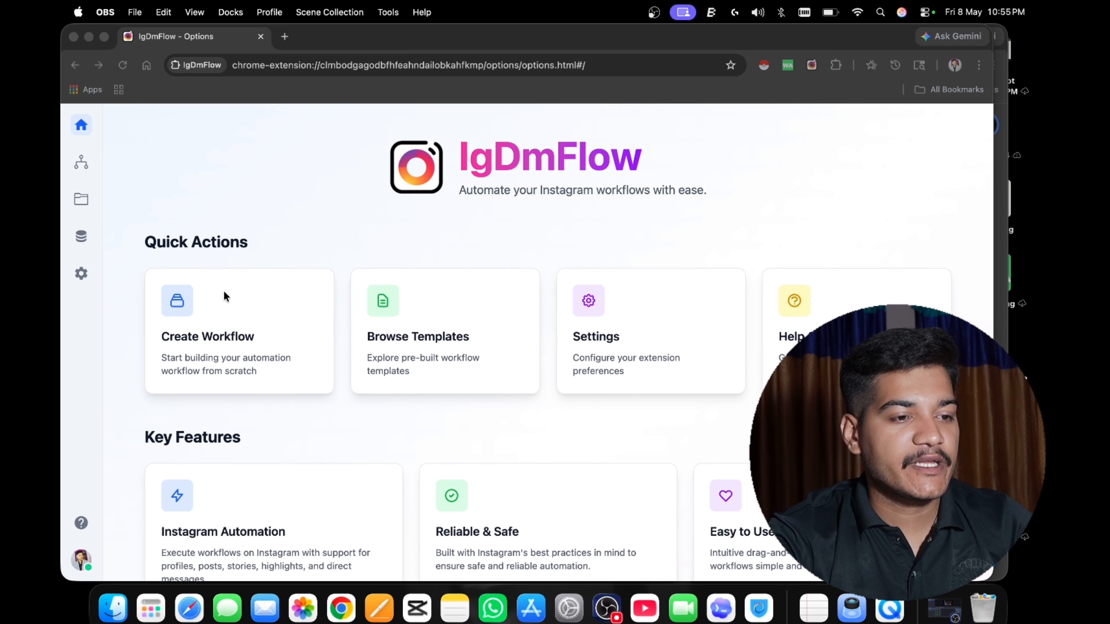
left_click(177, 305)
left_click(177, 305)
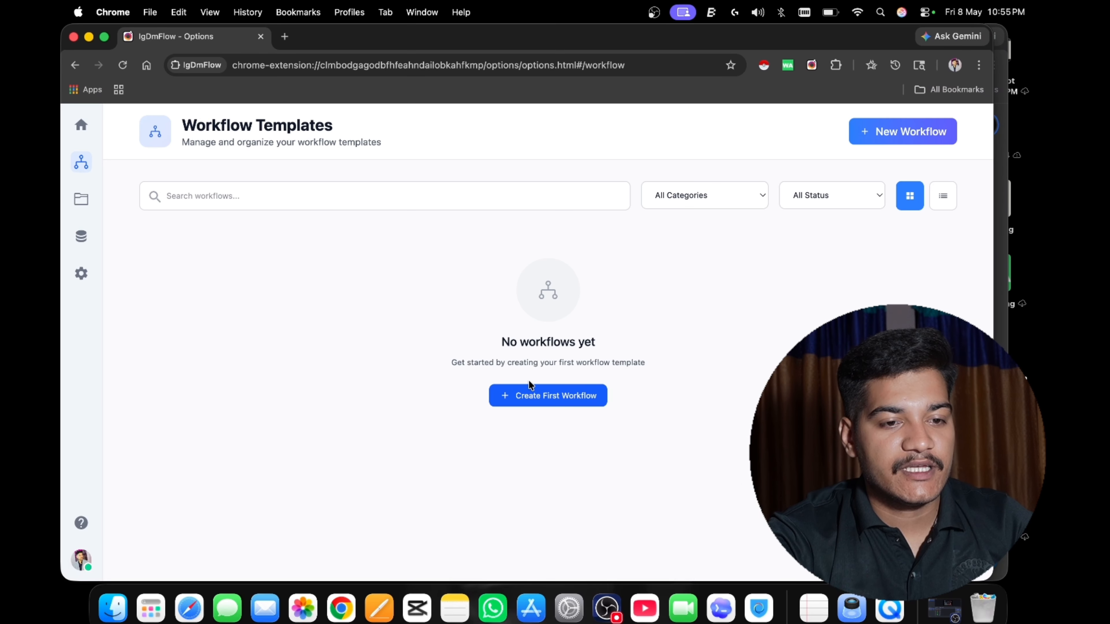
left_click(529, 394)
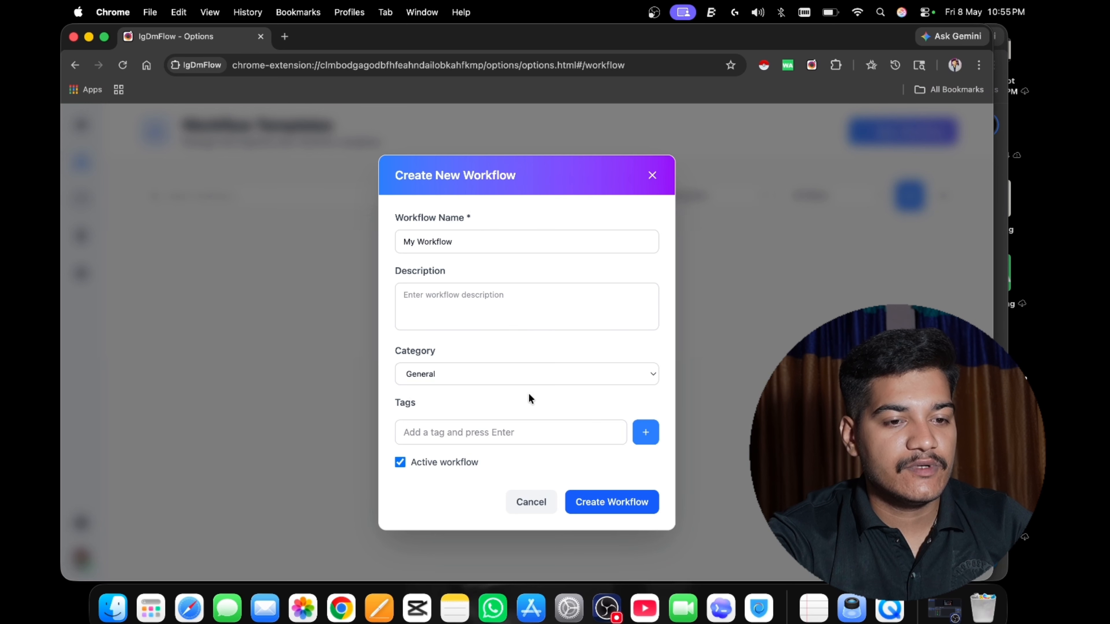
double_click(431, 249)
left_click_drag(431, 250, 409, 246)
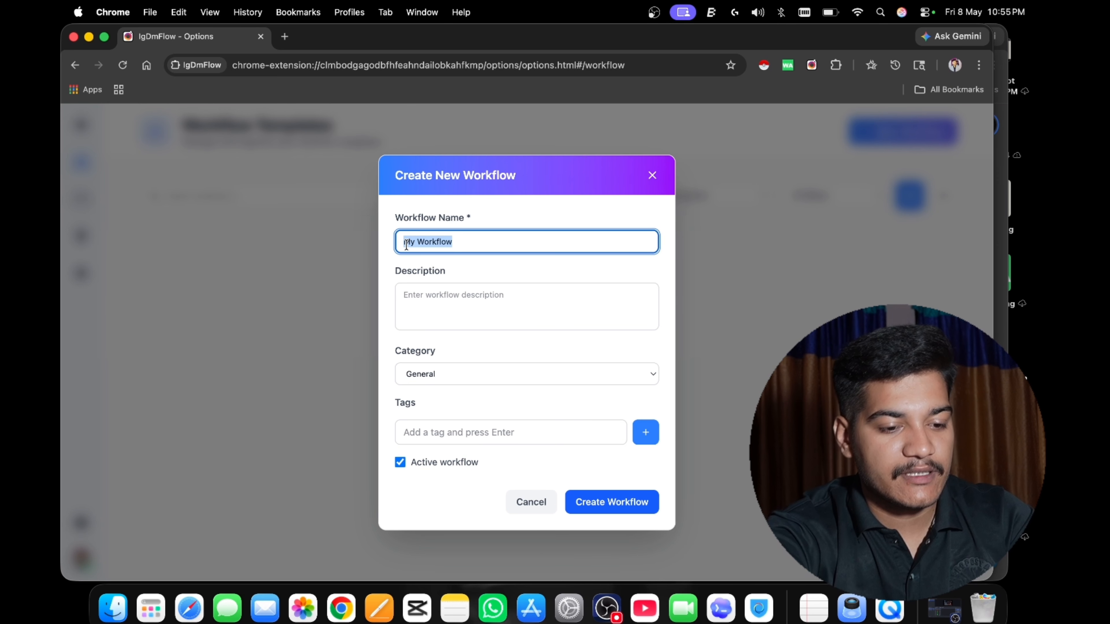
type("test")
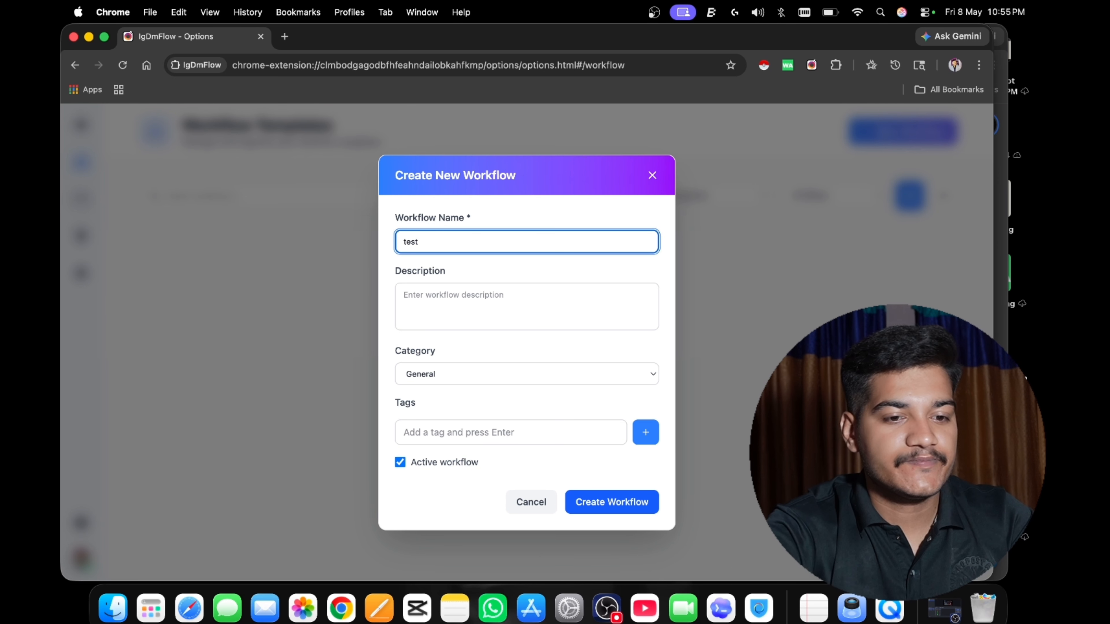
left_click(604, 498)
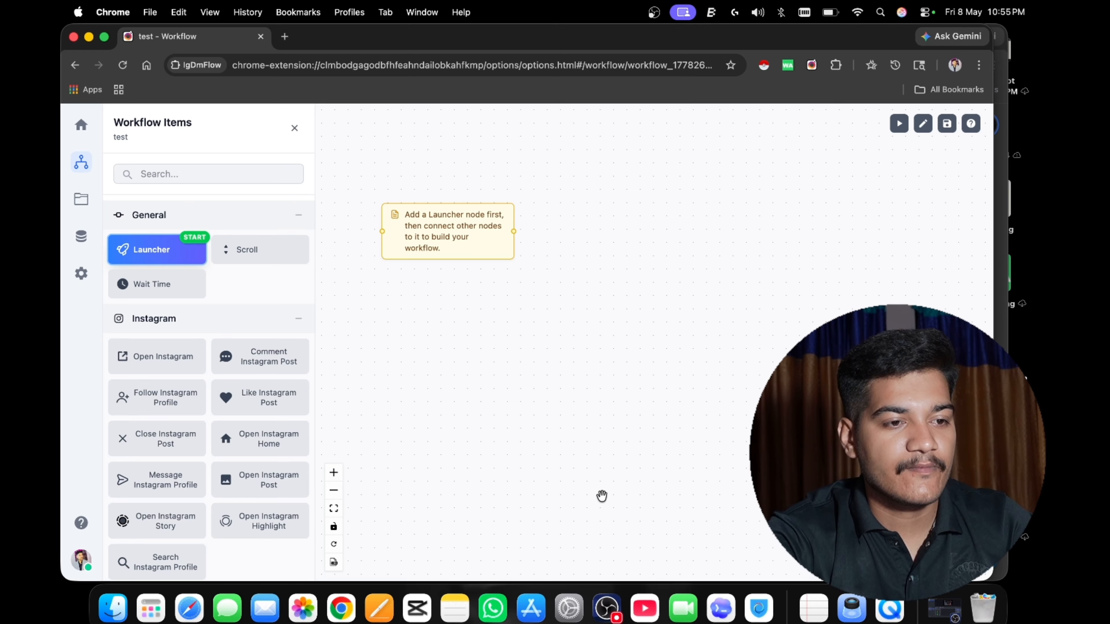
Delete the default instruction note from the workflow canvas.
double_click(462, 248)
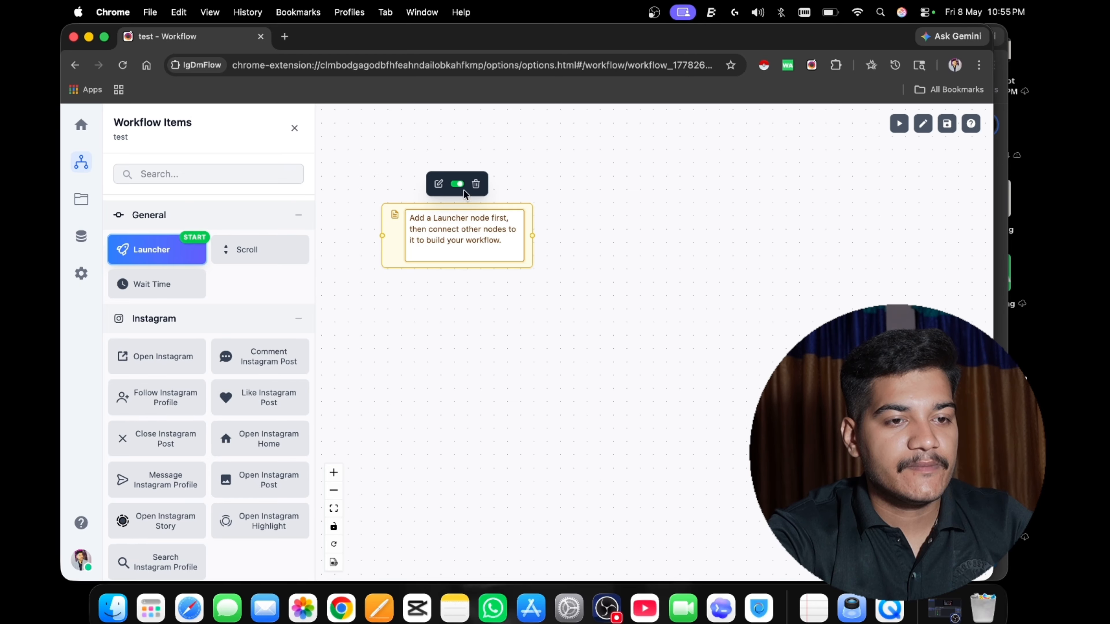
left_click(469, 185)
left_click(468, 185)
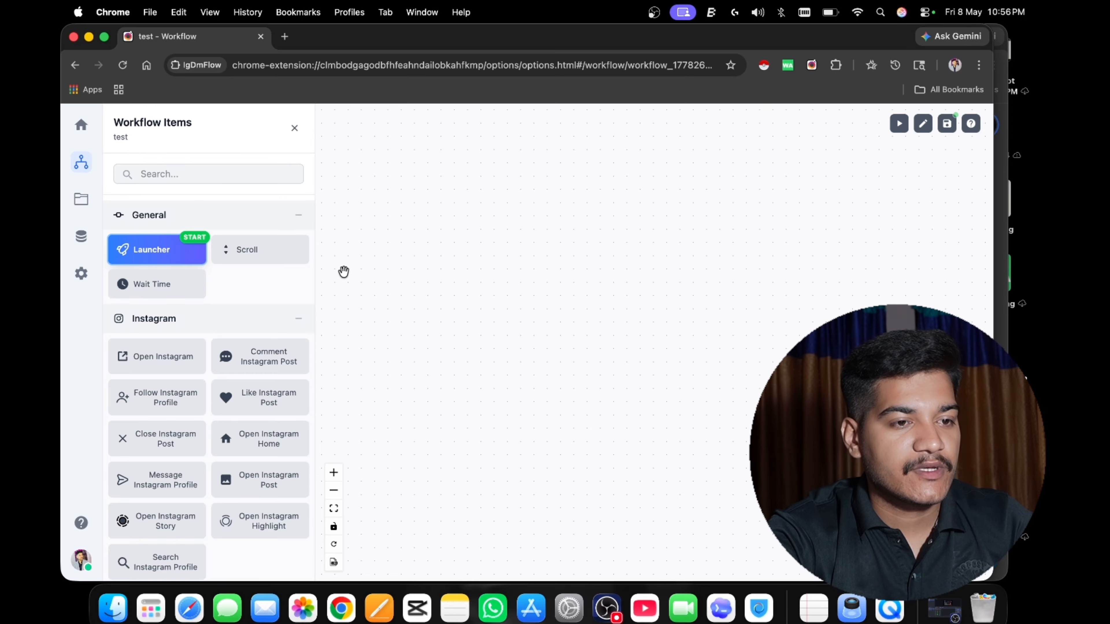
Look through the available workflow items and place a Launcher node on the empty canvas.
scroll(188, 446, "down", 2)
scroll(187, 446, "up", 1)
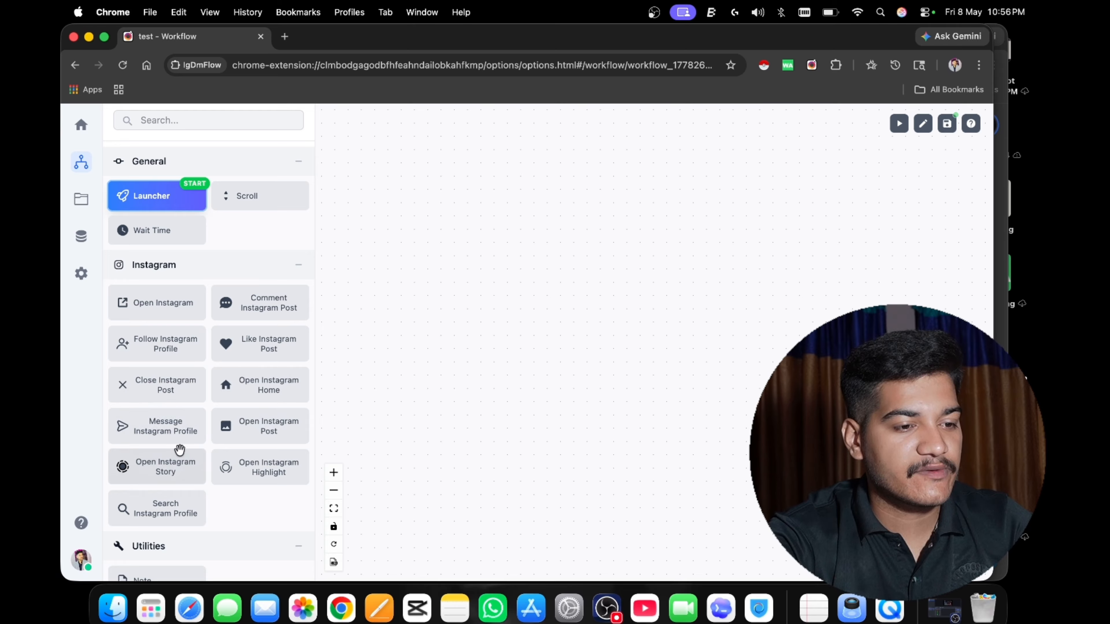
scroll(191, 474, "down", 5)
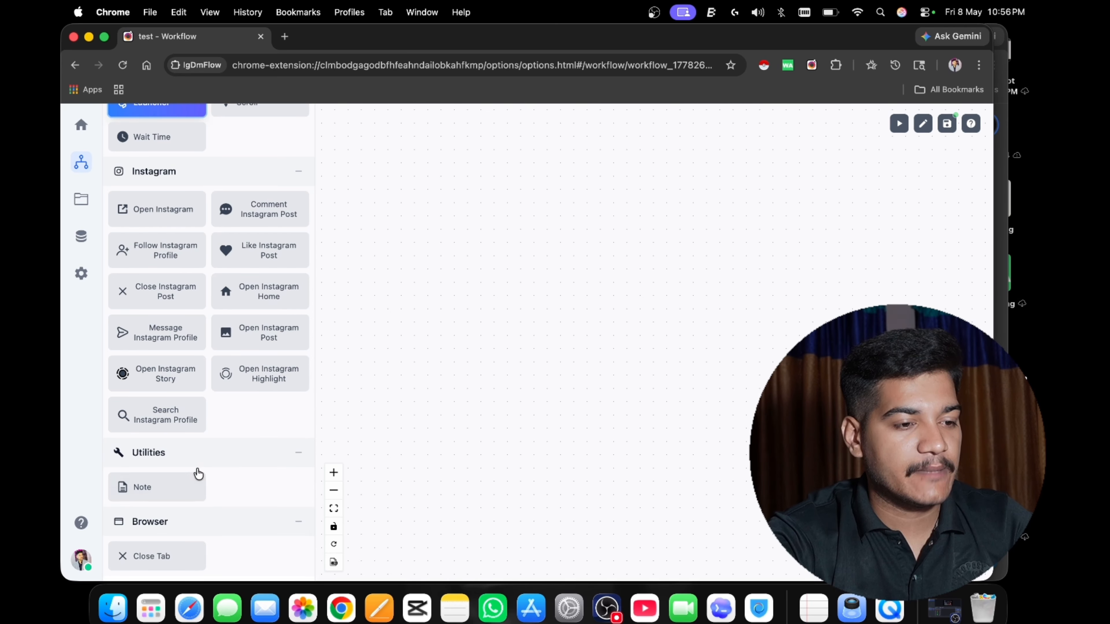
scroll(196, 470, "up", 8)
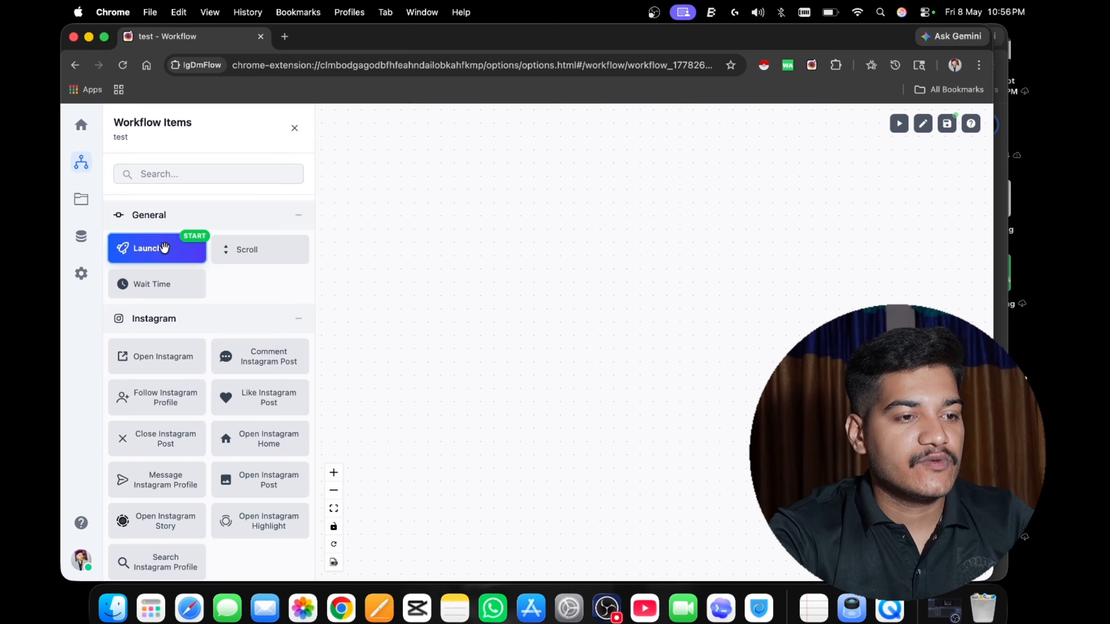
left_click_drag(164, 247, 345, 228)
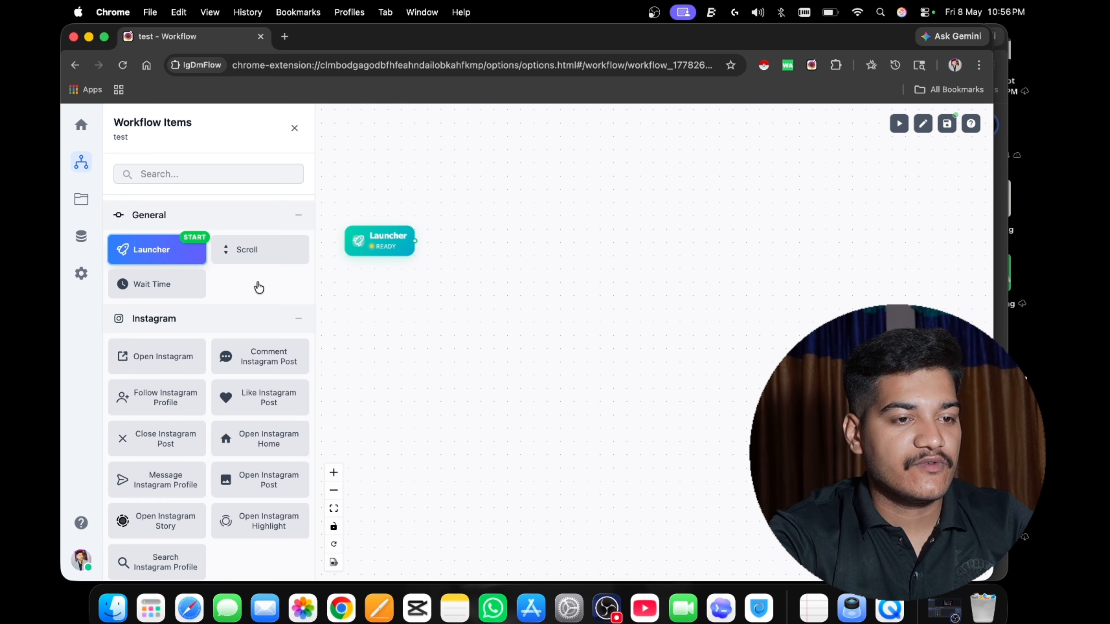
Add an Open Instagram node beside the Launcher and connect the Launcher's output to it.
scroll(255, 284, "down", 1)
left_click_drag(173, 352, 440, 227)
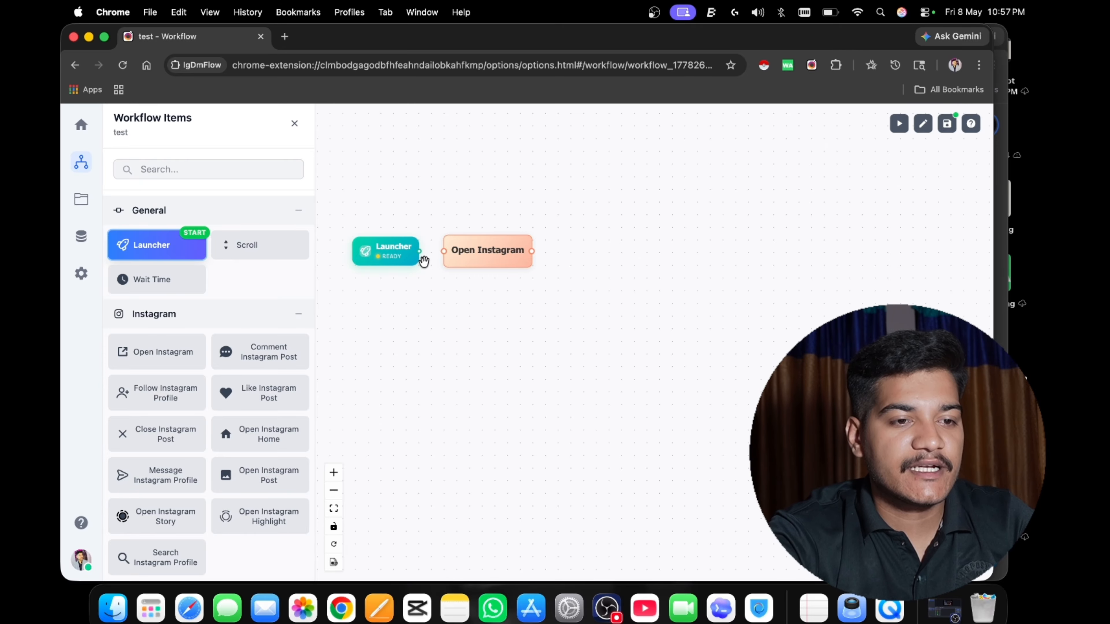
scroll(478, 166, "down", 2)
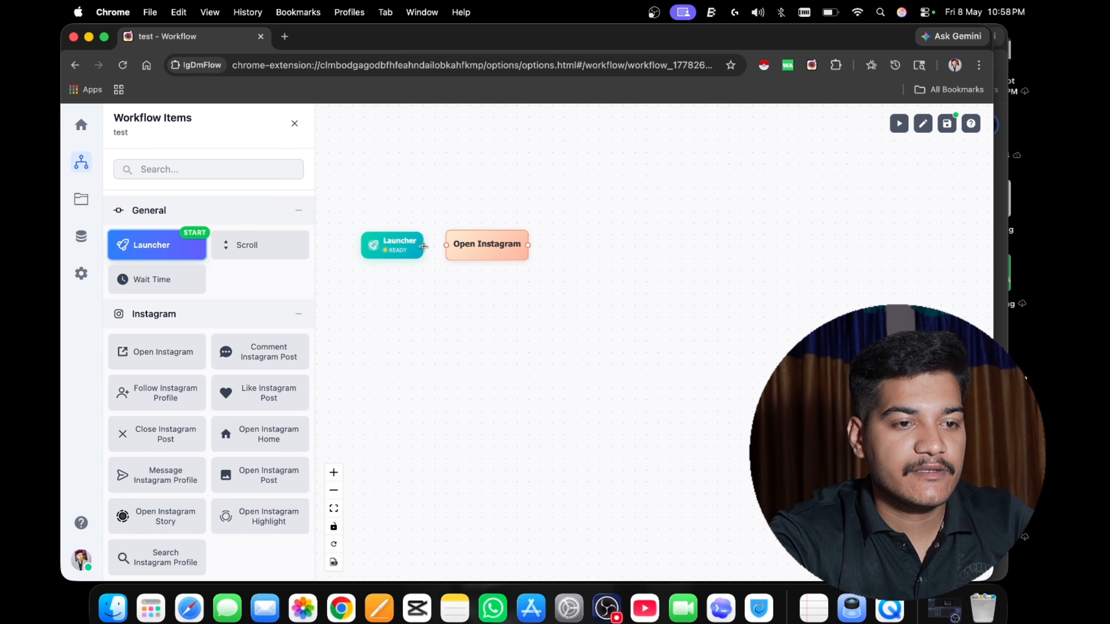
left_click_drag(423, 246, 445, 246)
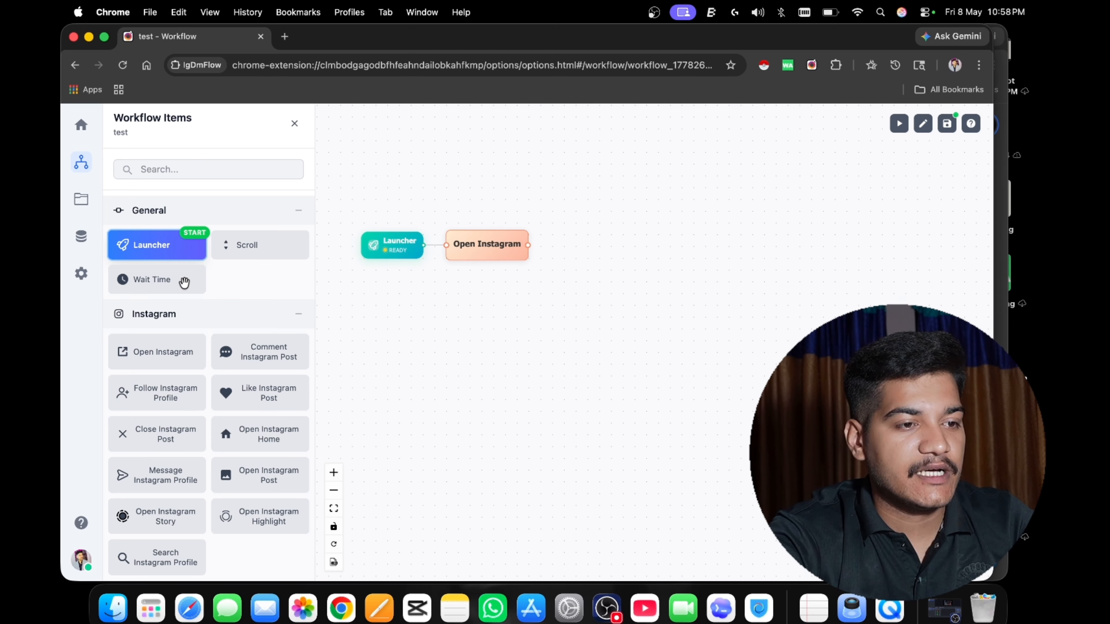
Add a Wait Time node connected after Open Instagram and set it to a fixed time of 5 seconds.
left_click_drag(184, 283, 560, 241)
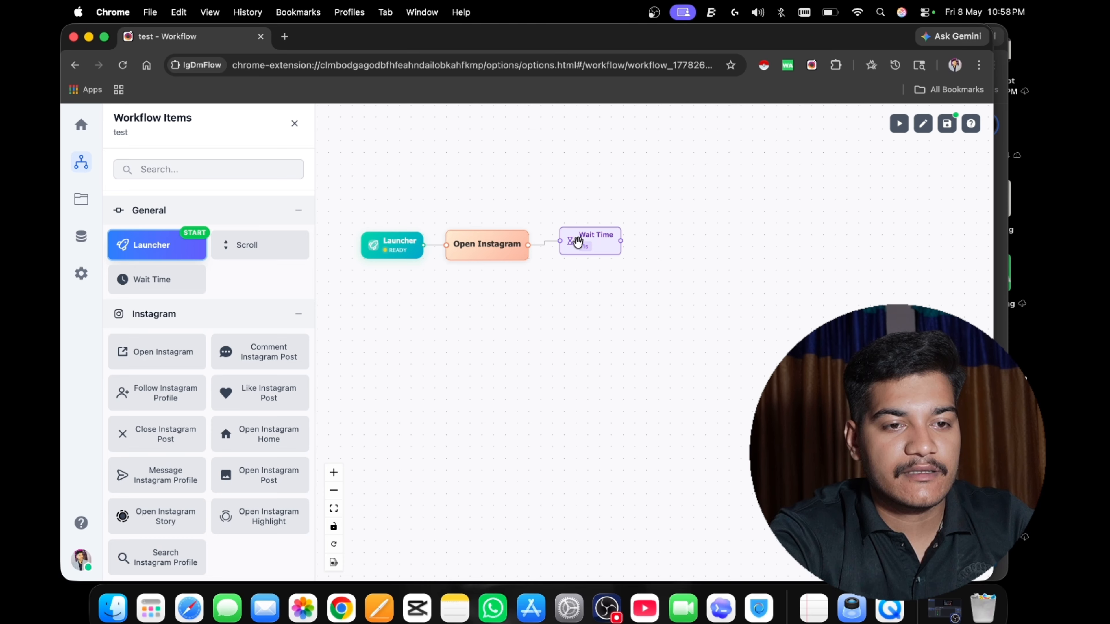
mouse_move(574, 237)
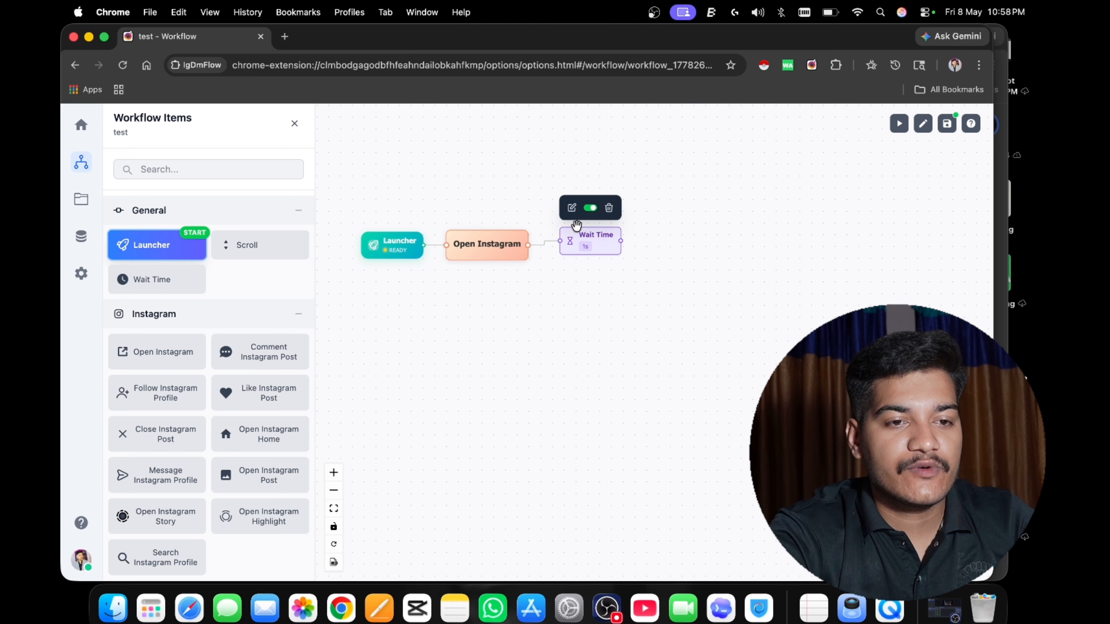
left_click(571, 208)
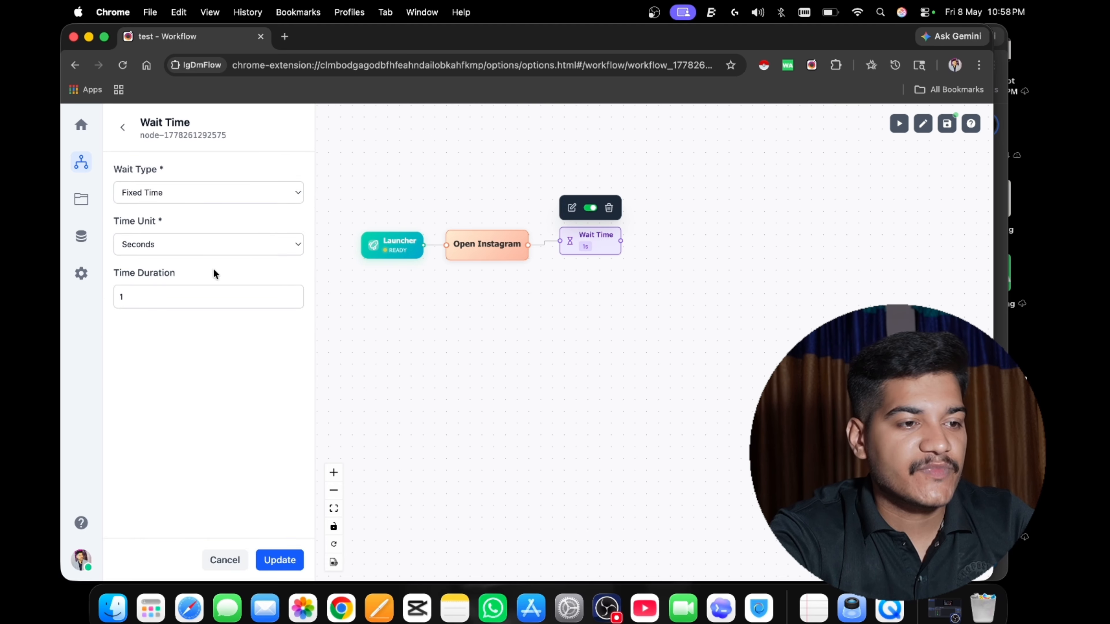
left_click(190, 202)
left_click(181, 215)
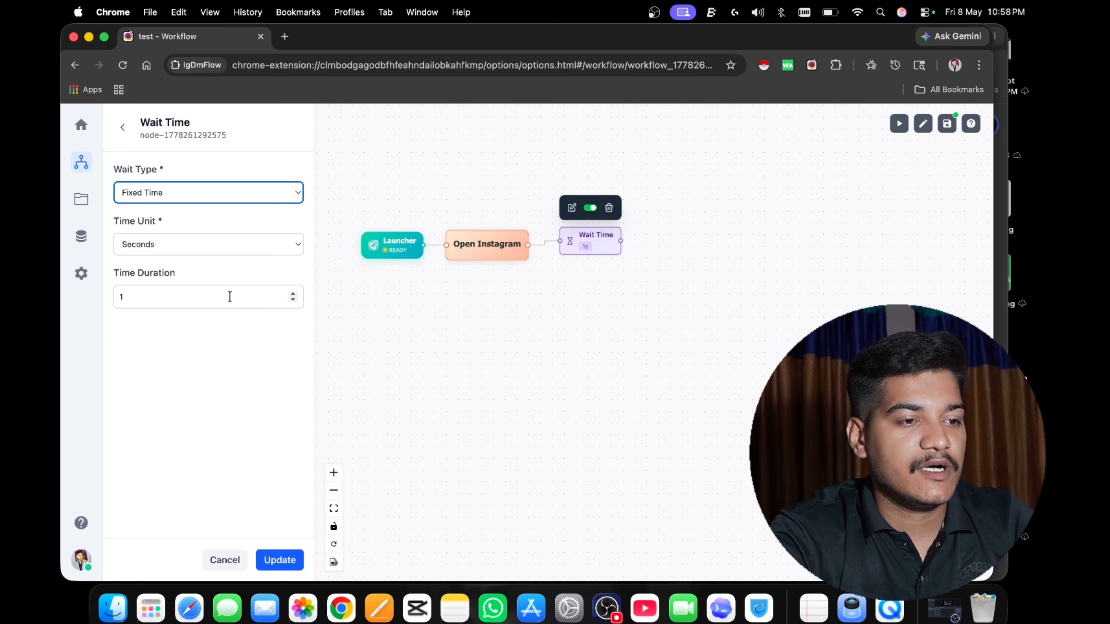
left_click(293, 294)
left_click(292, 295)
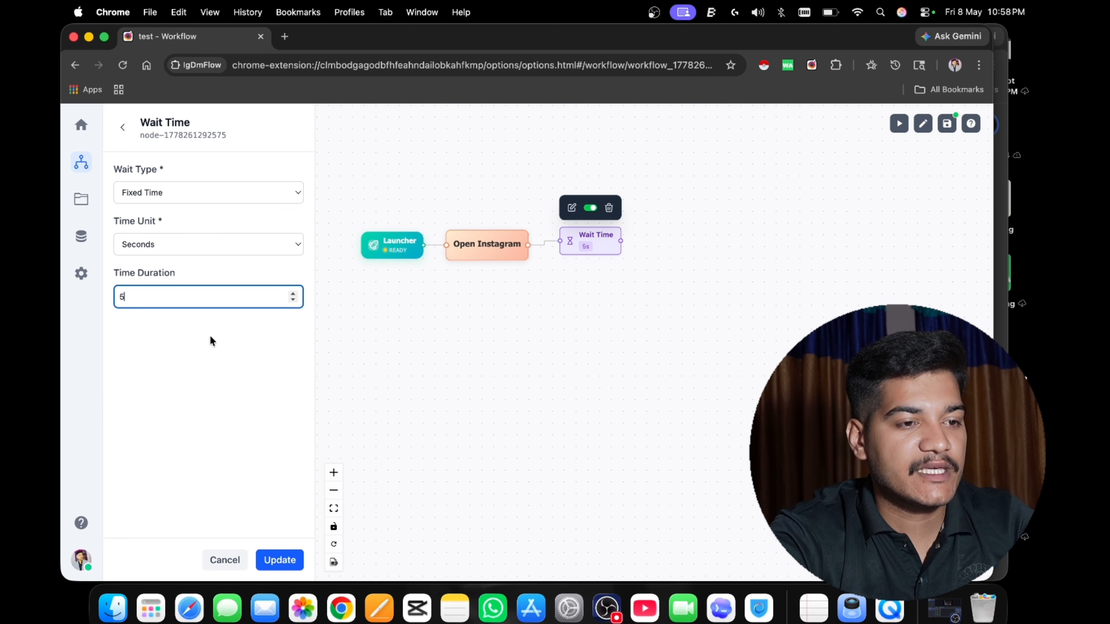
left_click(289, 560)
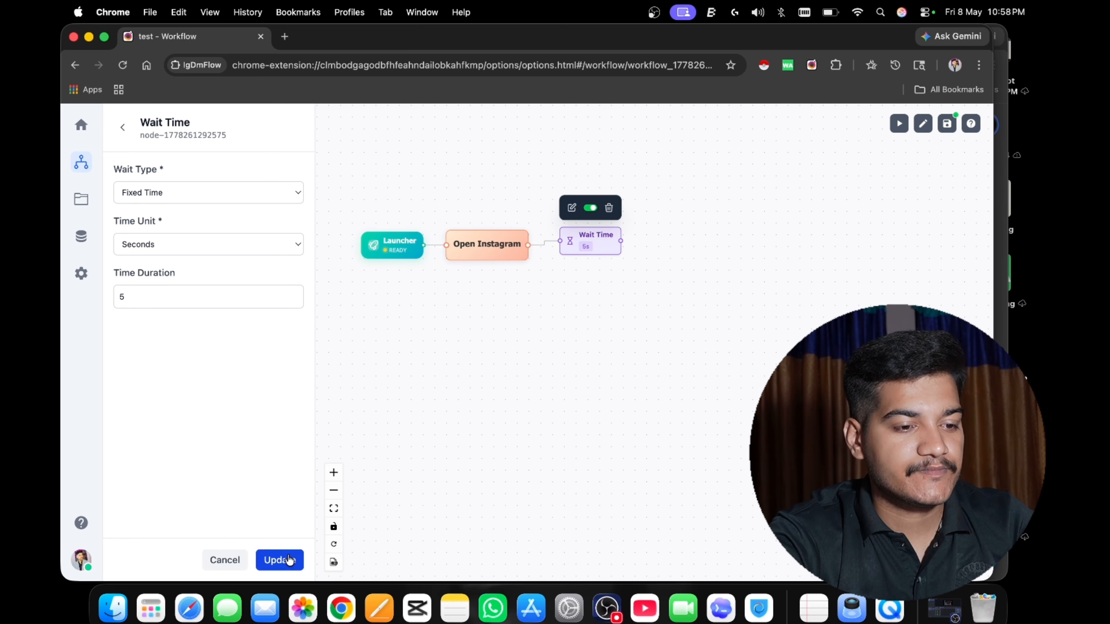
left_click(122, 127)
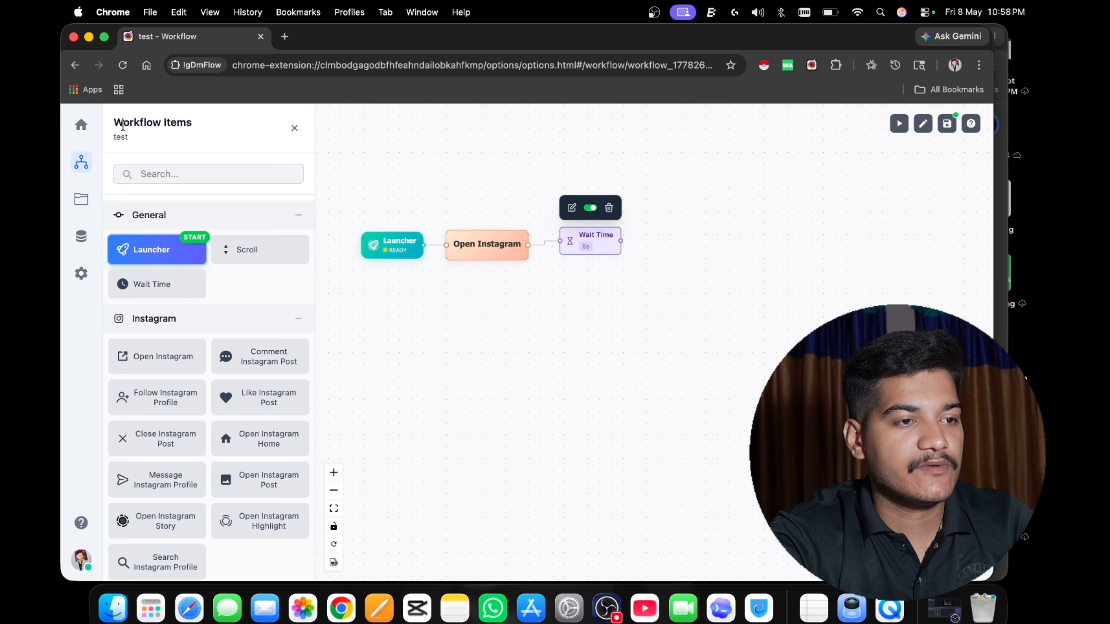
Add a Search Instagram Profile node below the existing chain and connect the 5-second Wait Time node's output to it.
scroll(205, 249, "down", 3)
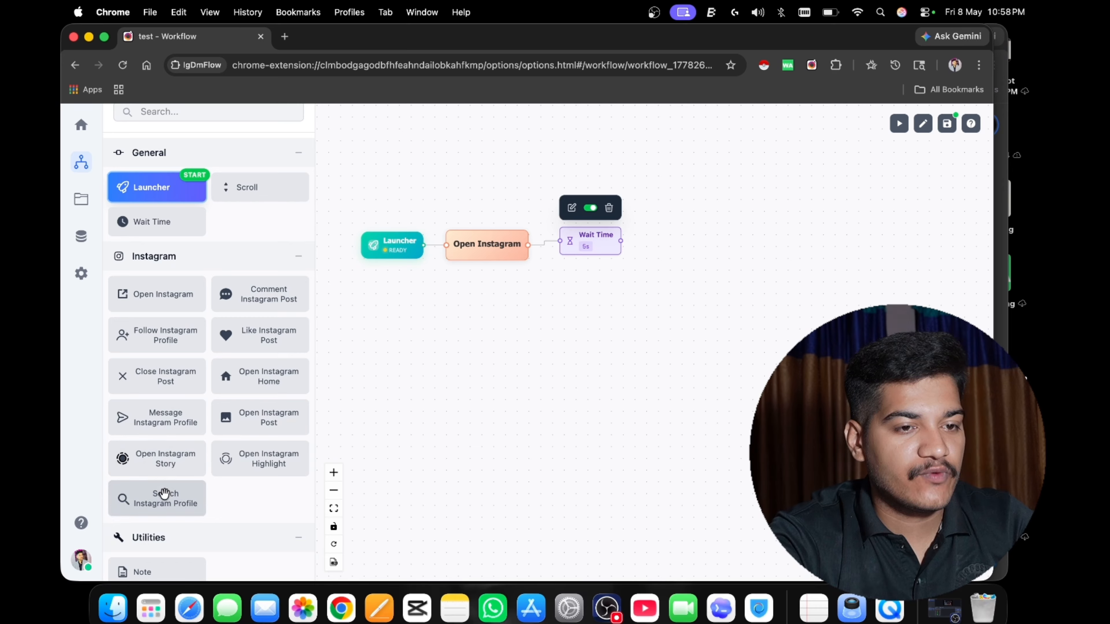
left_click_drag(163, 494, 456, 304)
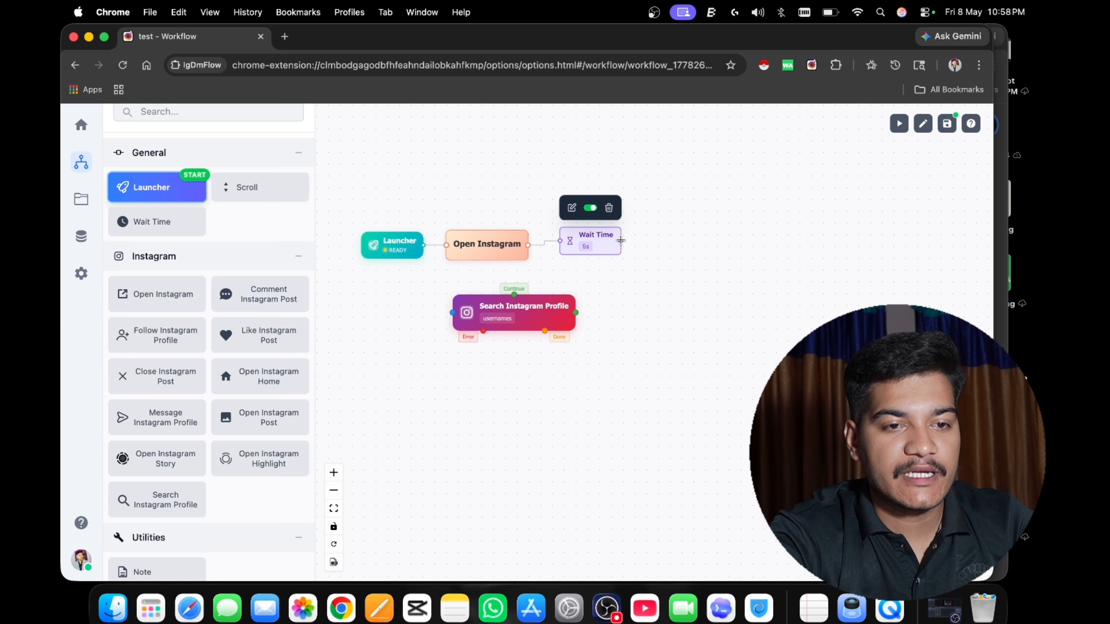
left_click_drag(621, 240, 486, 343)
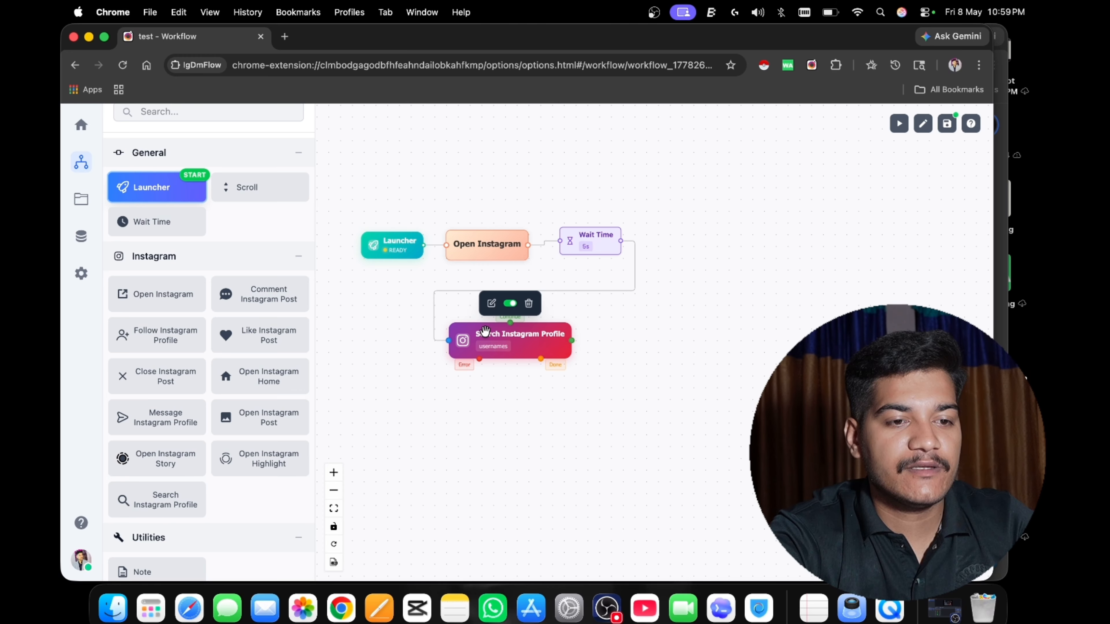
Set the Search Instagram Profile node's usernames to the personal profile's username and boostflickhq, separated by a comma, and update the node.
left_click(492, 304)
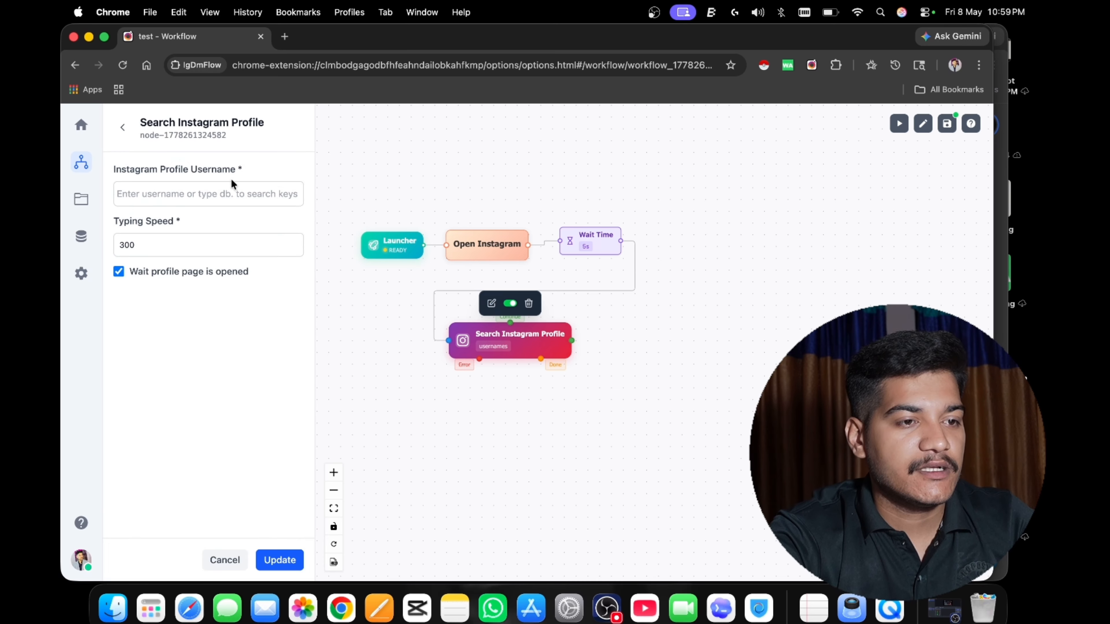
left_click(220, 189)
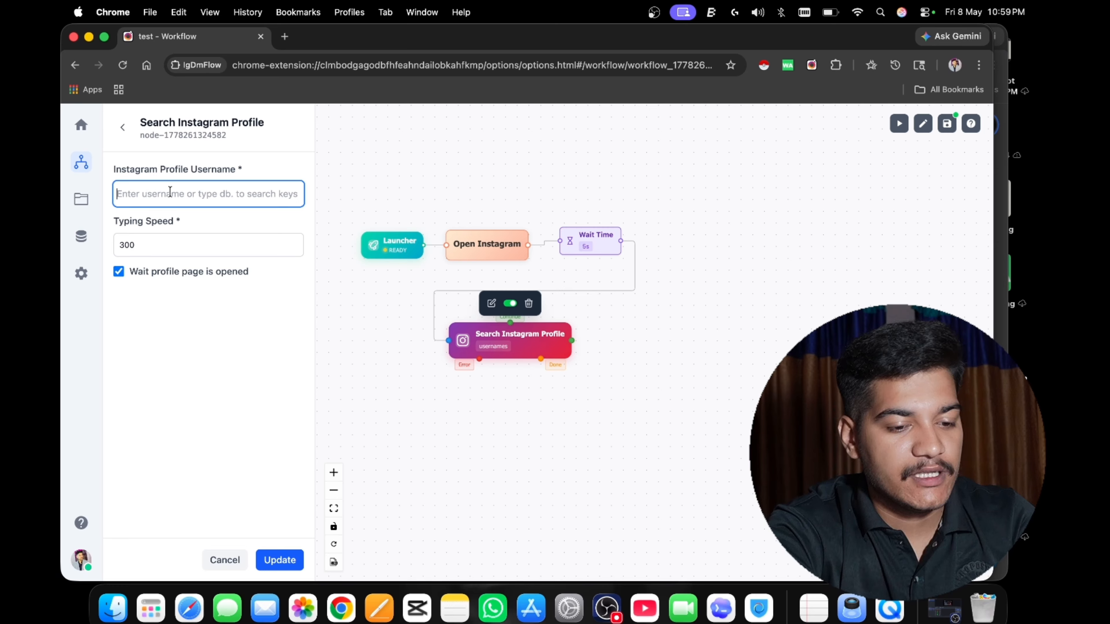
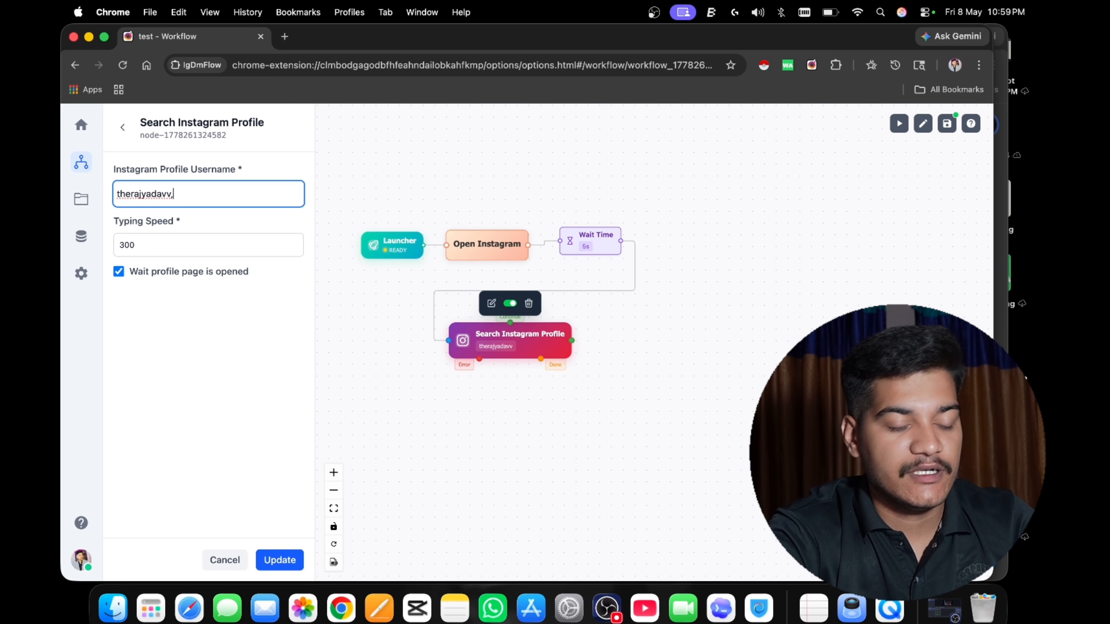
type(",b")
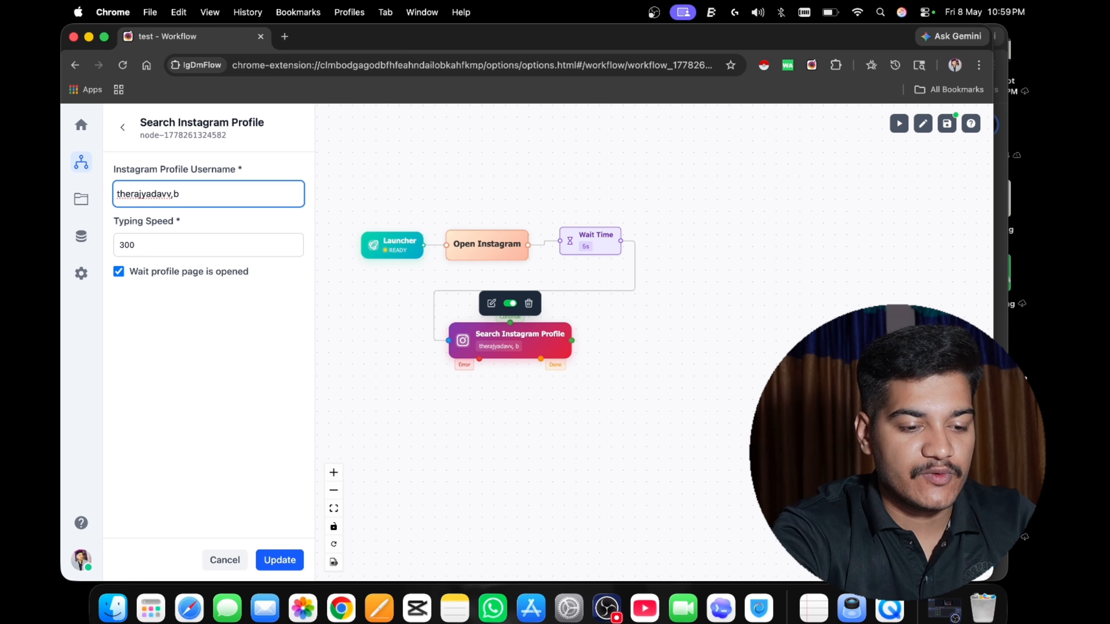
type("oostf")
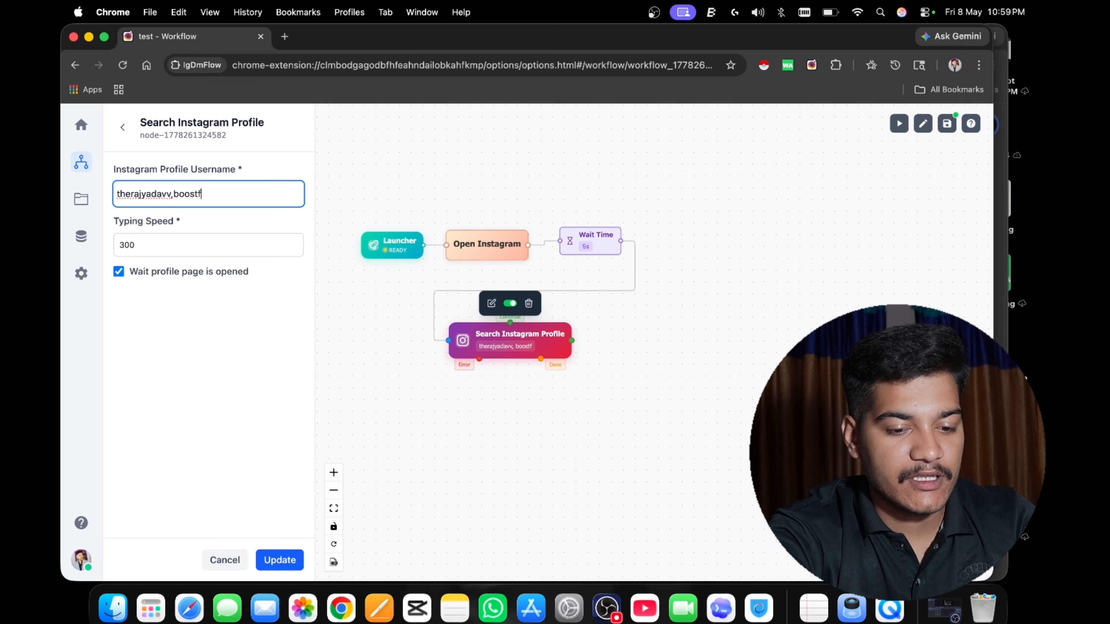
type("lick")
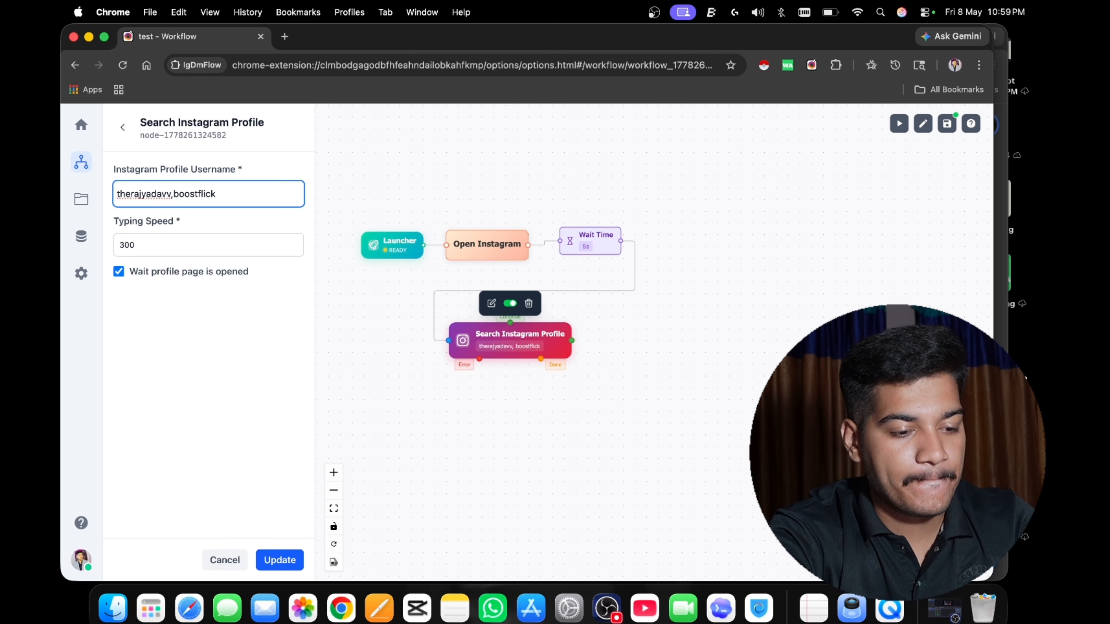
type("hq")
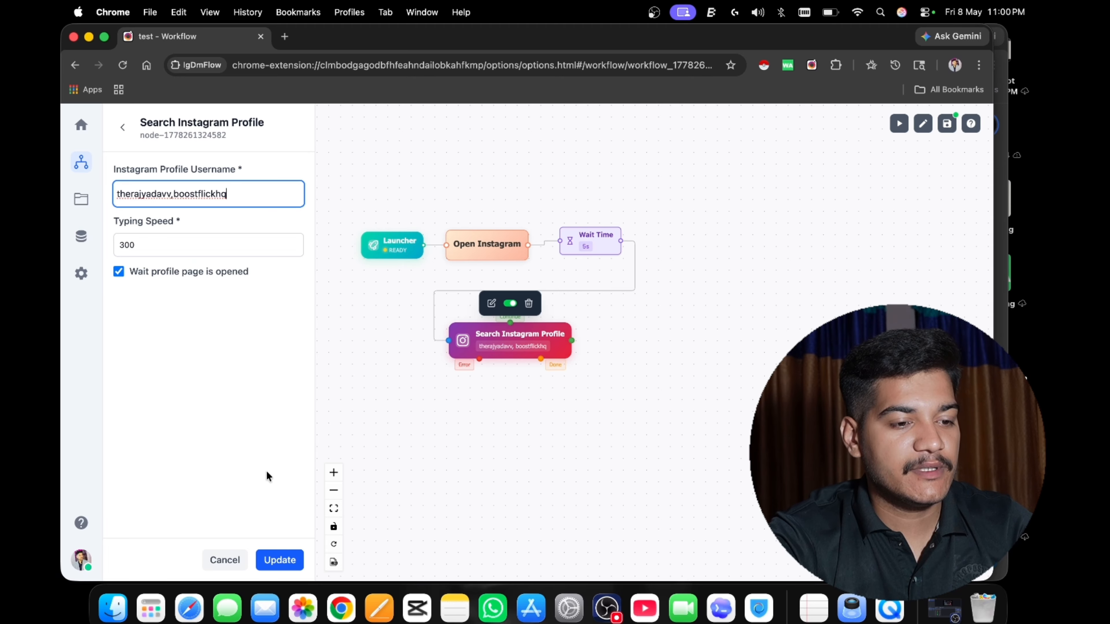
left_click(276, 555)
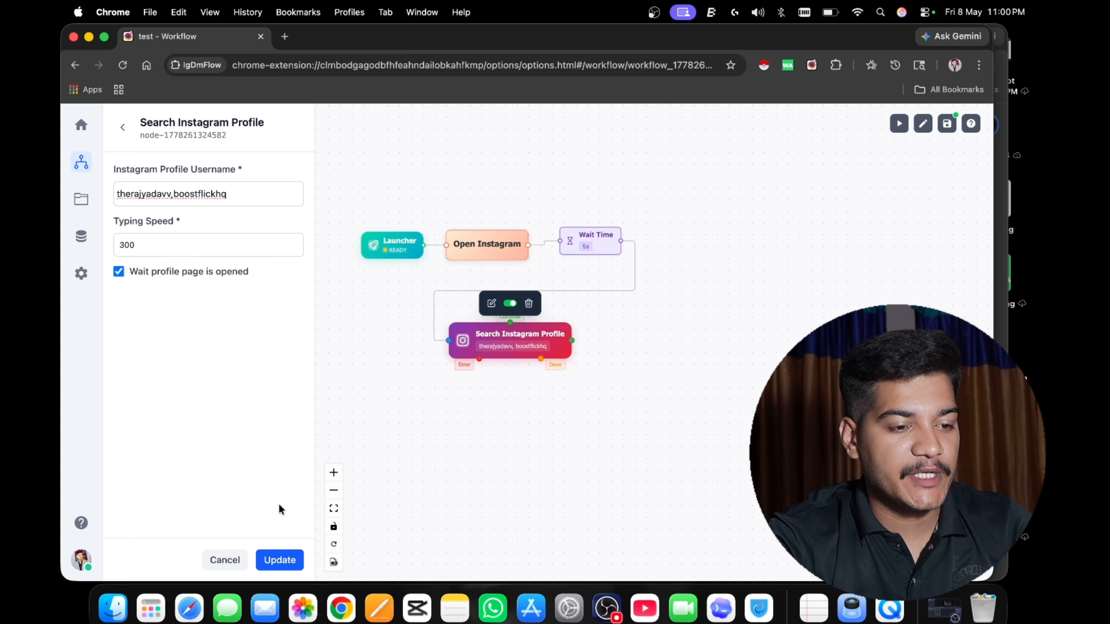
left_click(128, 127)
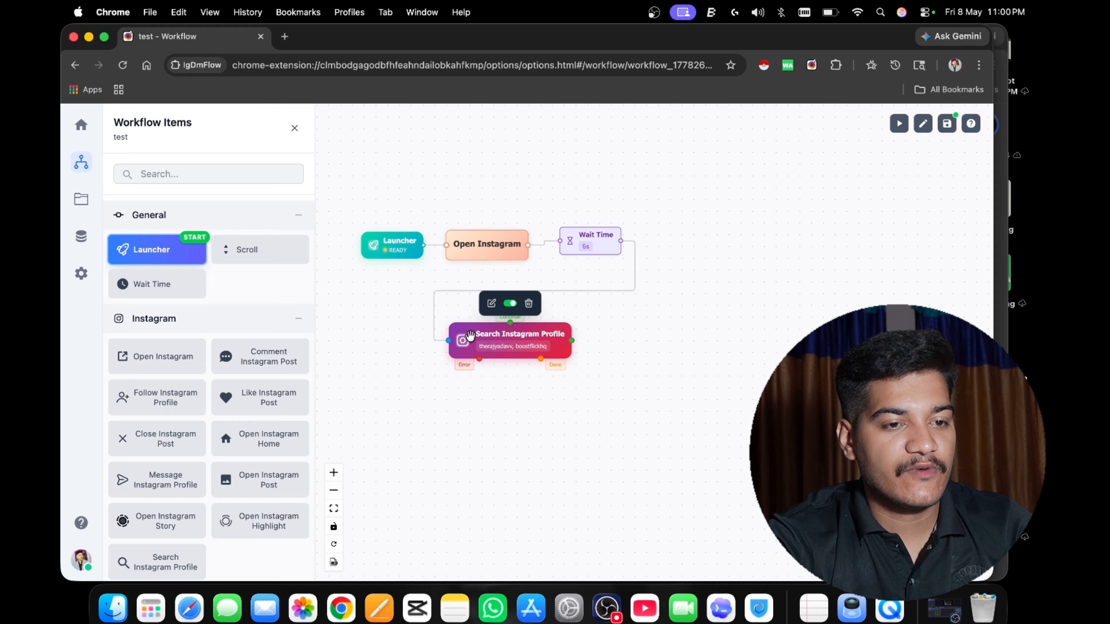
Add a Wait Time node beside Search Instagram Profile and connect the search node's side output to it.
scroll(246, 553, "down", 1)
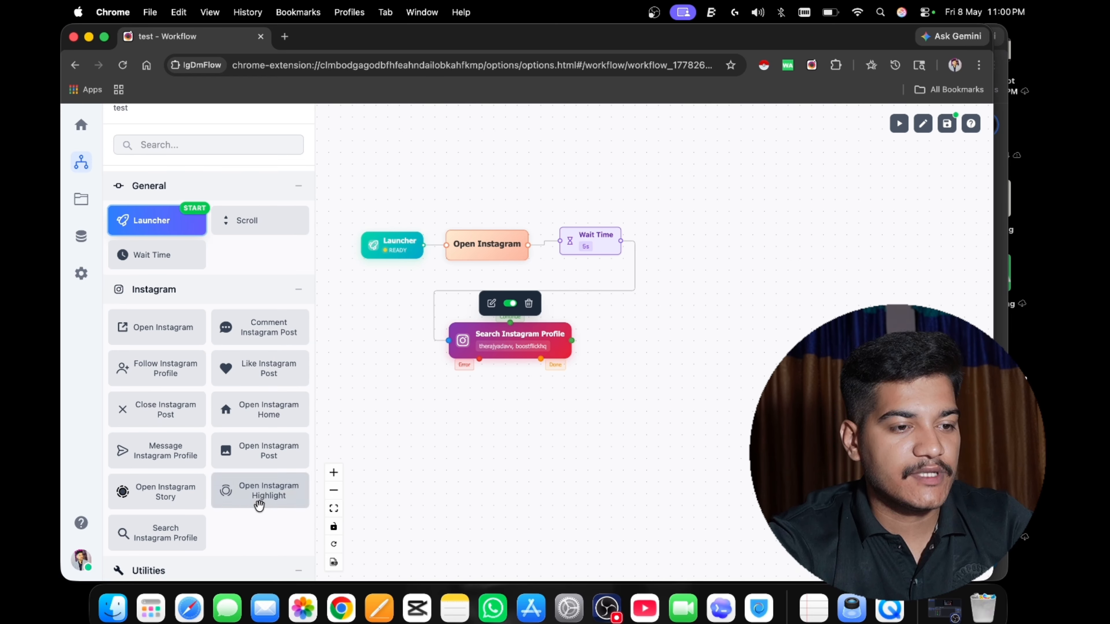
scroll(249, 520, "down", 1)
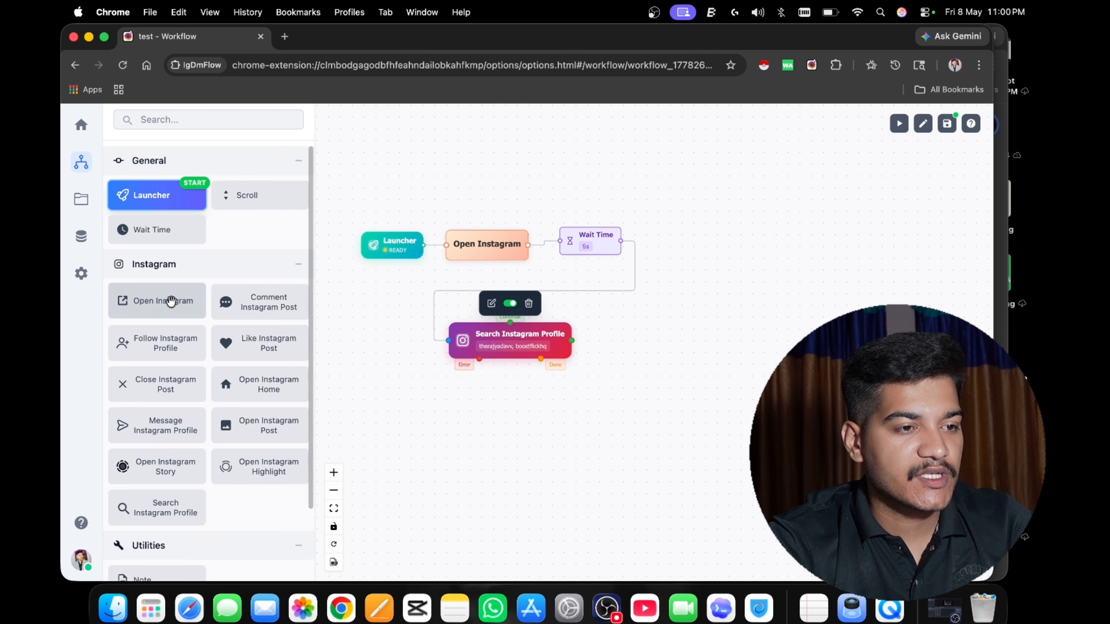
left_click_drag(165, 228, 647, 342)
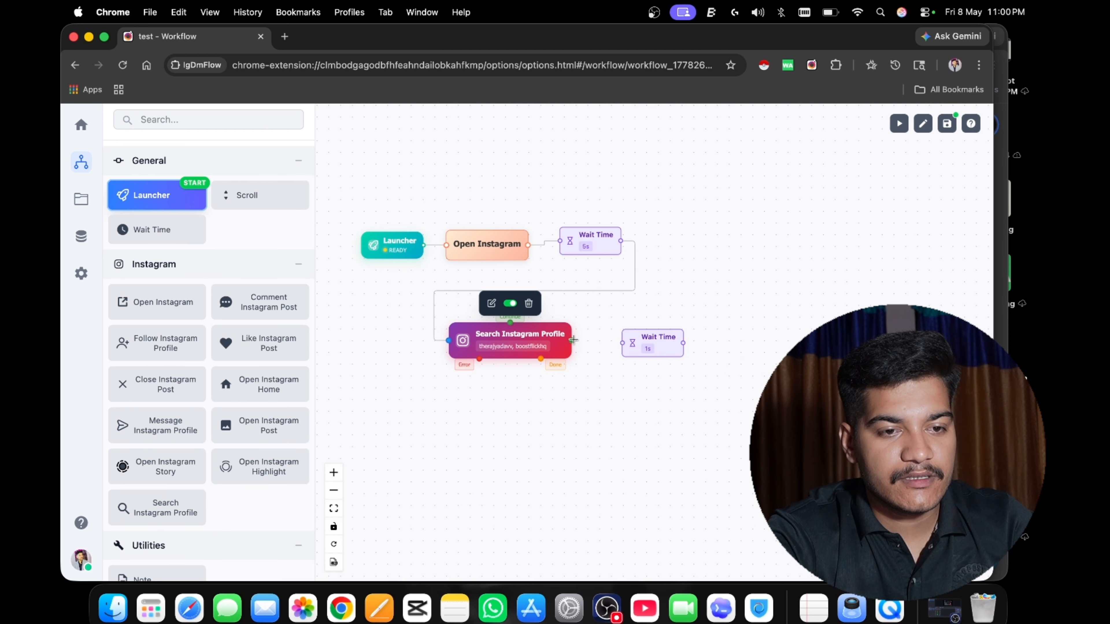
left_click_drag(572, 339, 633, 337)
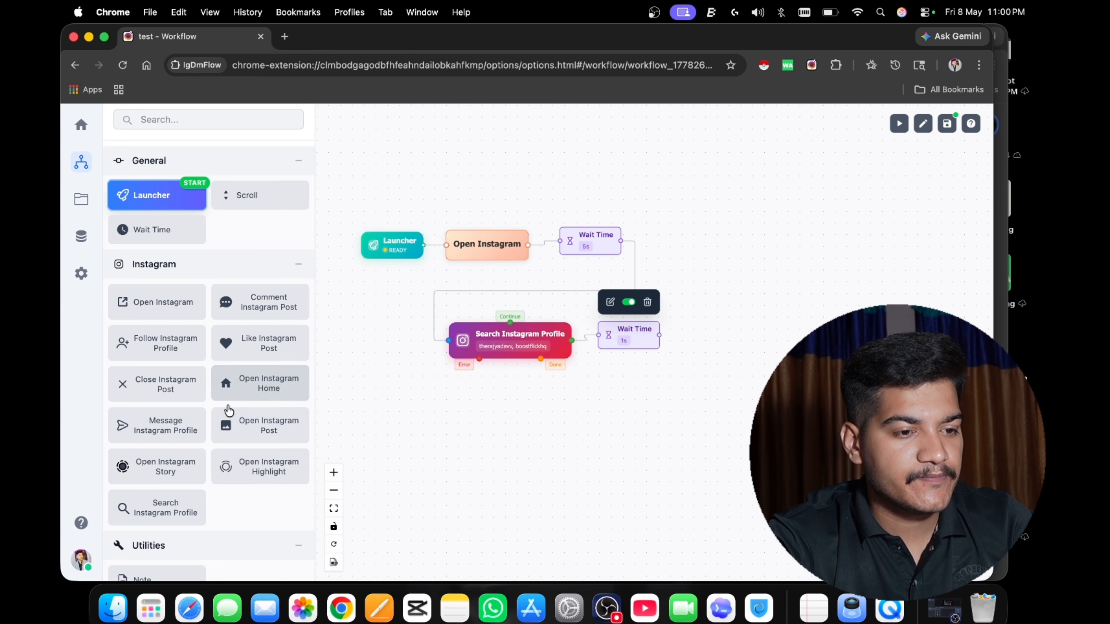
Add an Open Instagram Post node connected after the Wait Time that follows Search Instagram Profile.
left_click_drag(240, 419, 690, 309)
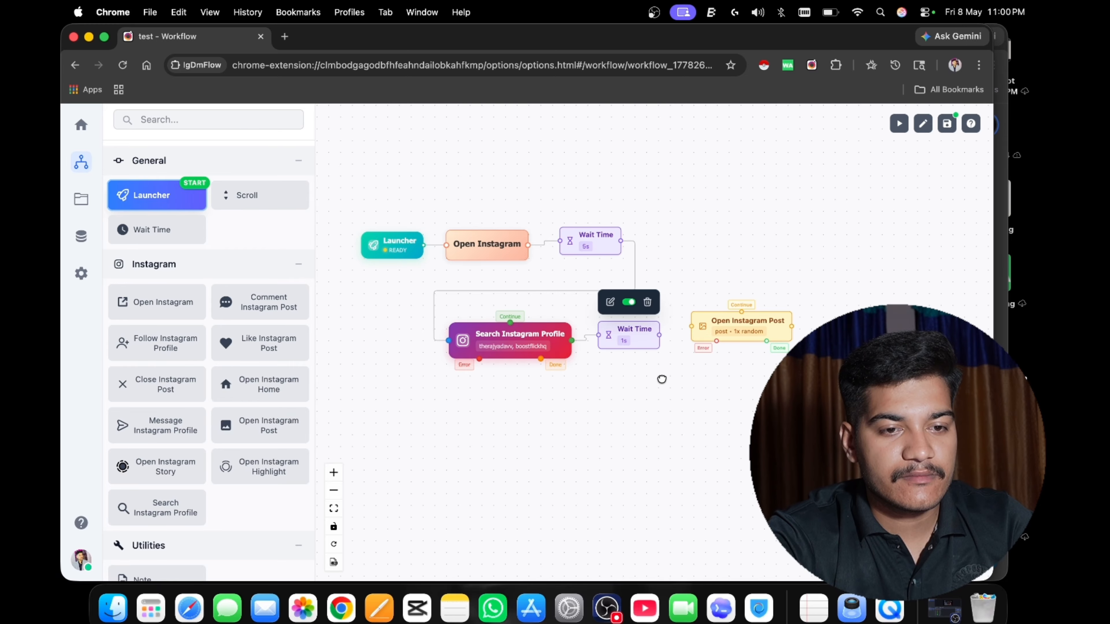
left_click_drag(662, 379, 569, 376)
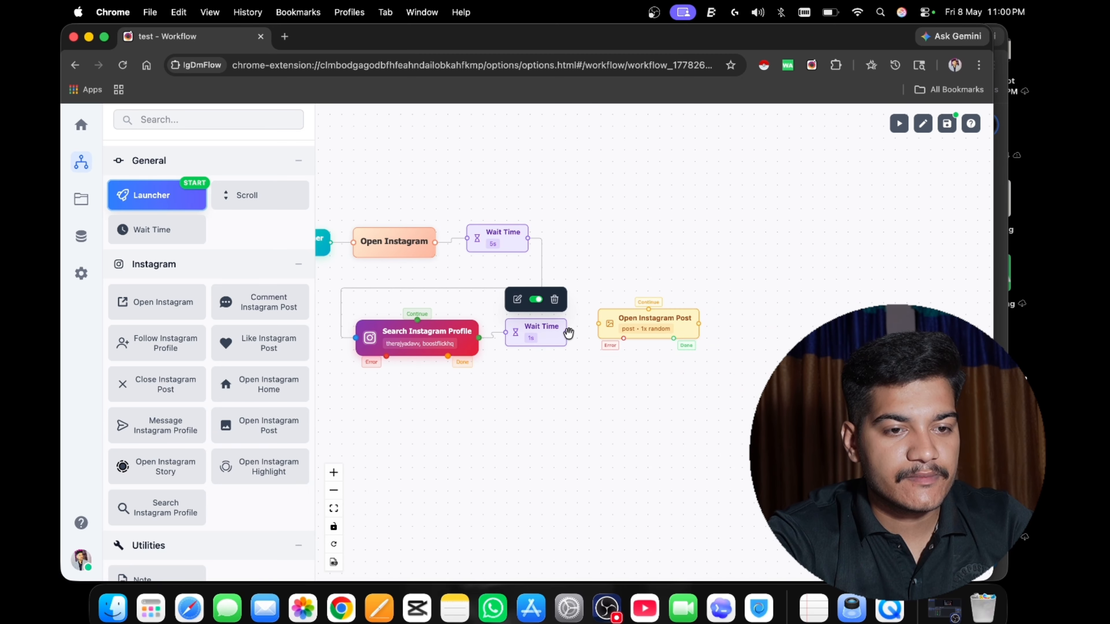
left_click_drag(566, 331, 644, 299)
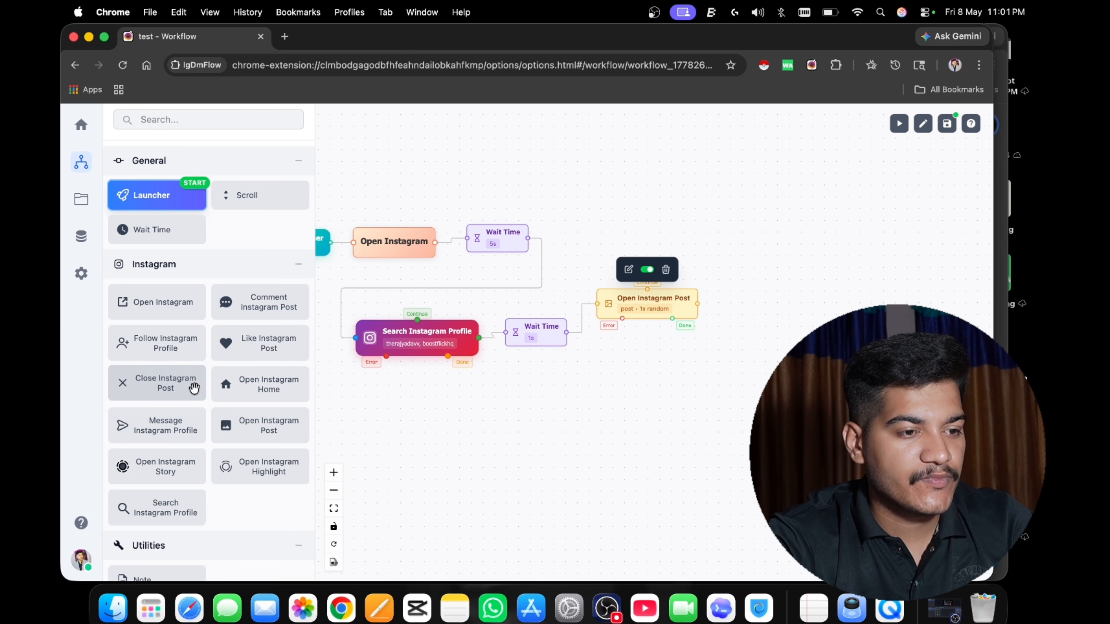
Add a Like Instagram Post node and link it after Open Instagram Post through a new Wait Time node.
left_click_drag(255, 353, 788, 225)
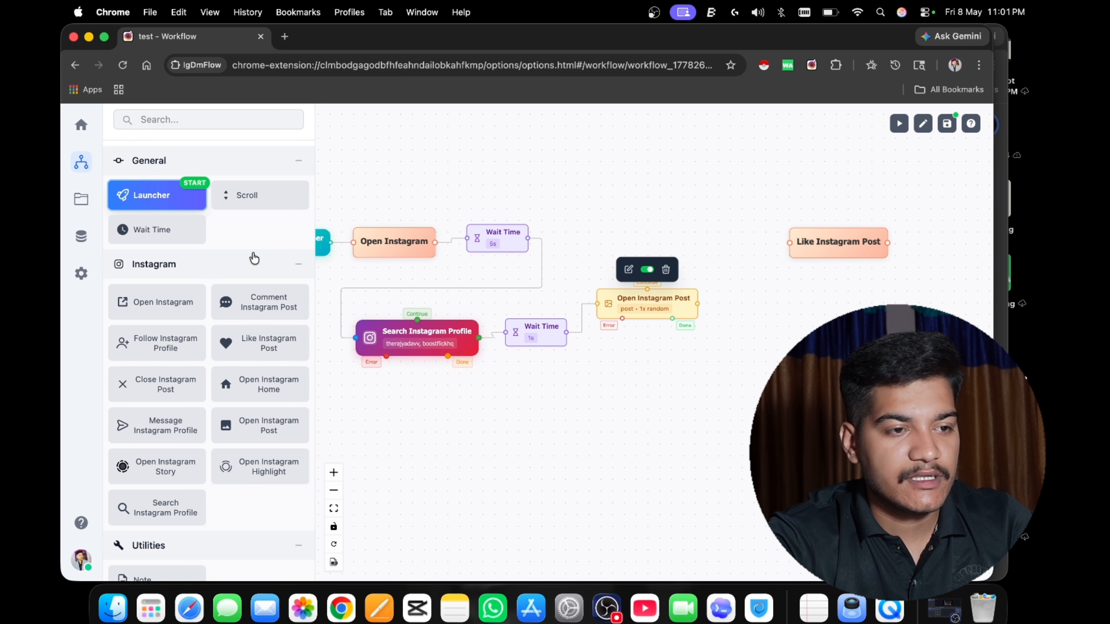
left_click_drag(166, 230, 703, 203)
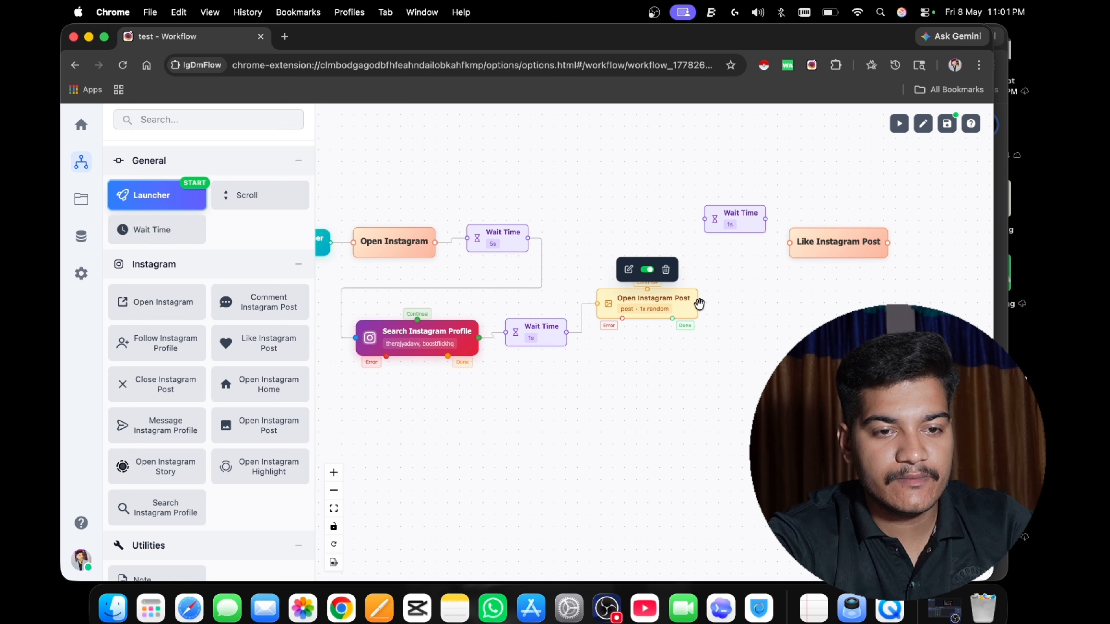
left_click_drag(698, 304, 704, 219)
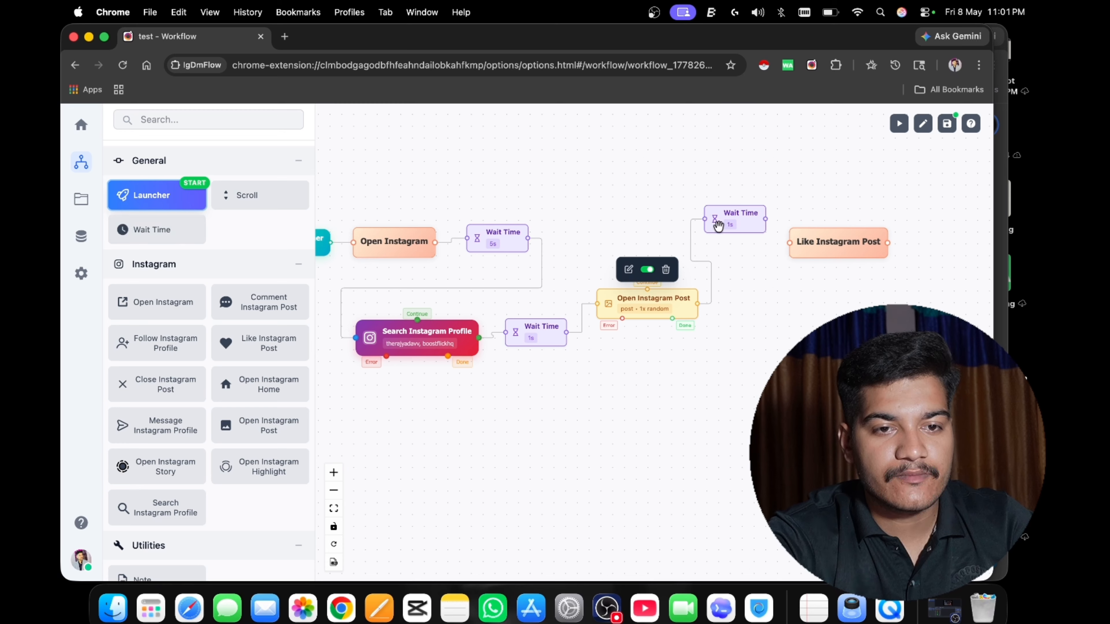
left_click_drag(768, 219, 854, 283)
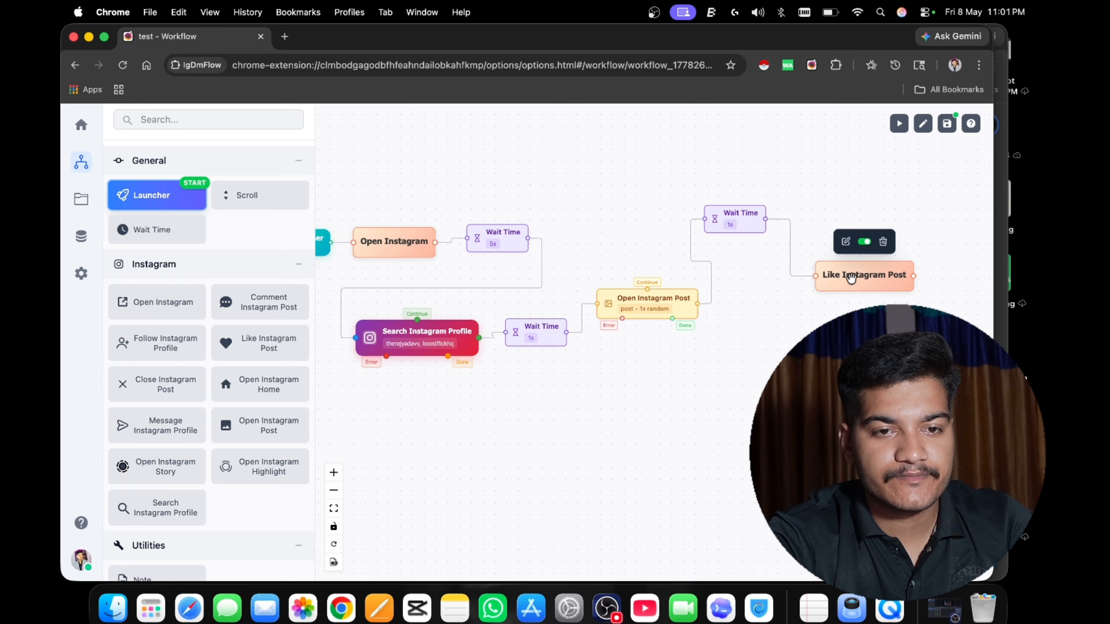
left_click_drag(746, 215, 754, 226)
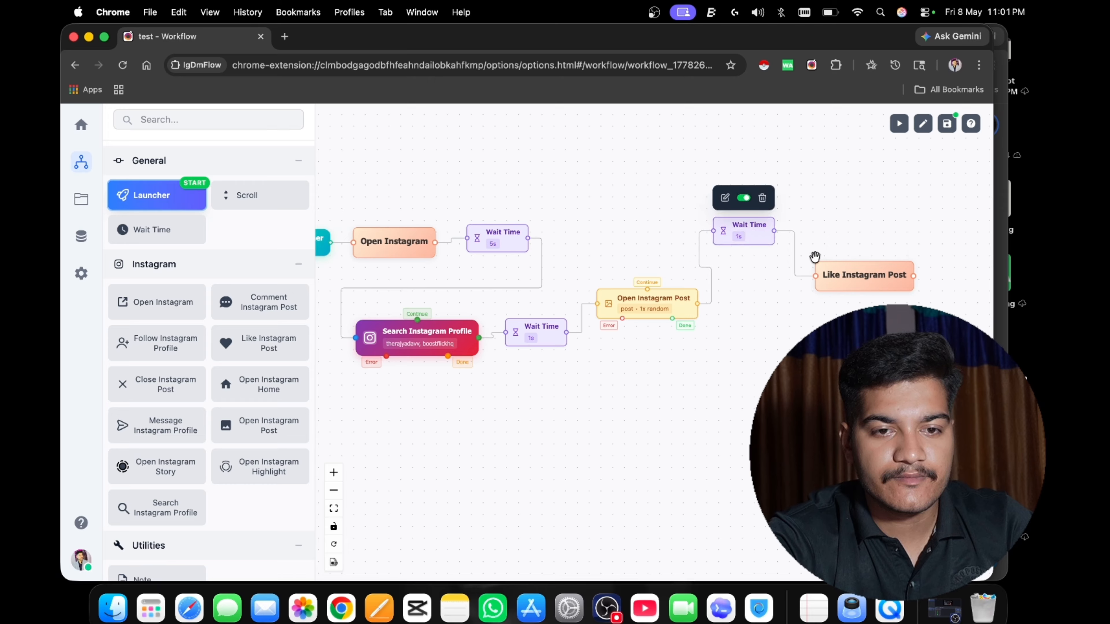
Add a Wait Time node after Like Instagram Post and connect a new Close Instagram Post node behind it.
left_click_drag(148, 231, 756, 315)
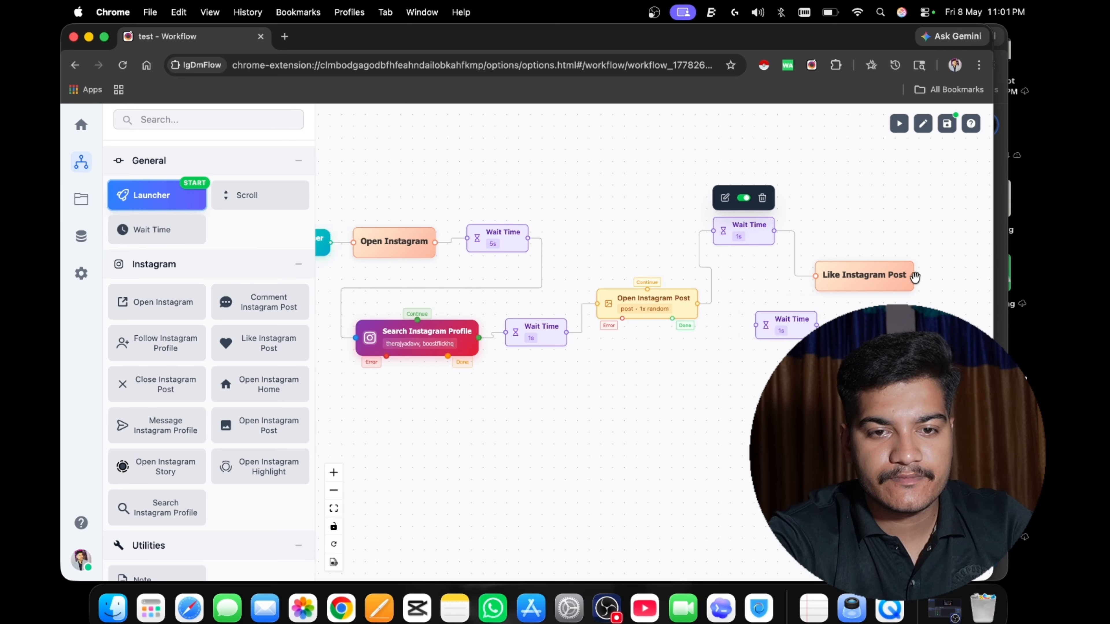
left_click_drag(914, 276, 784, 337)
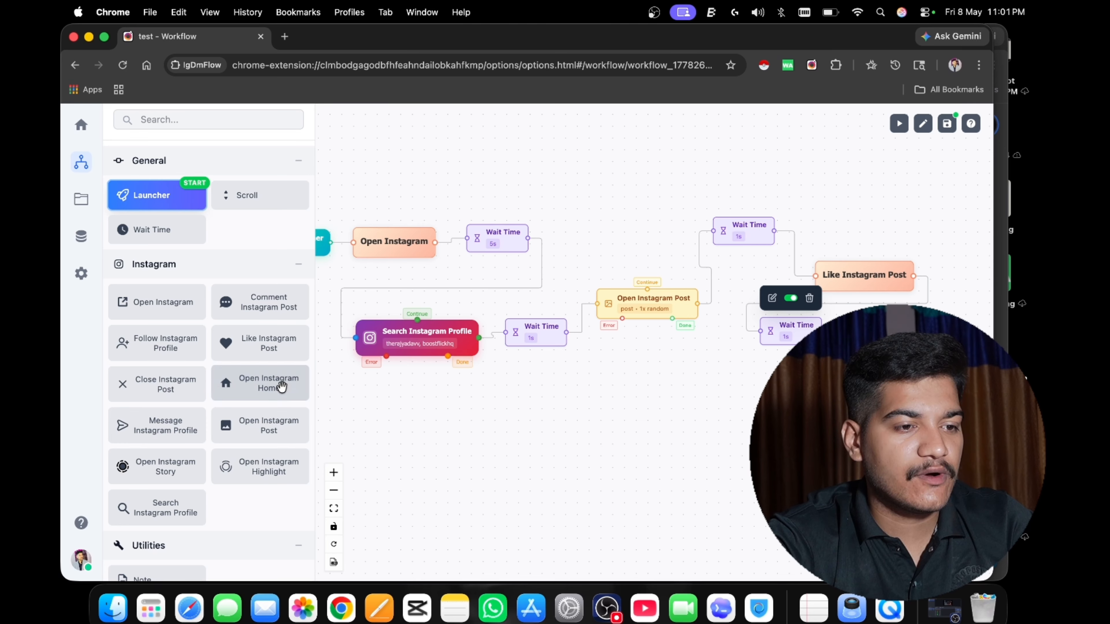
left_click_drag(166, 383, 708, 385)
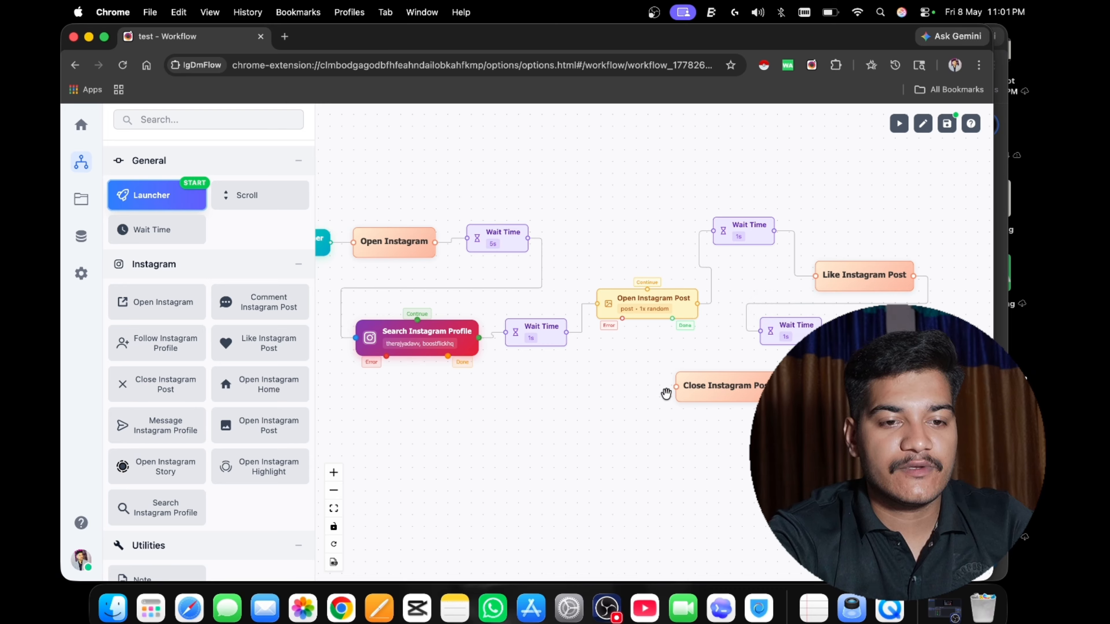
left_click_drag(821, 331, 732, 397)
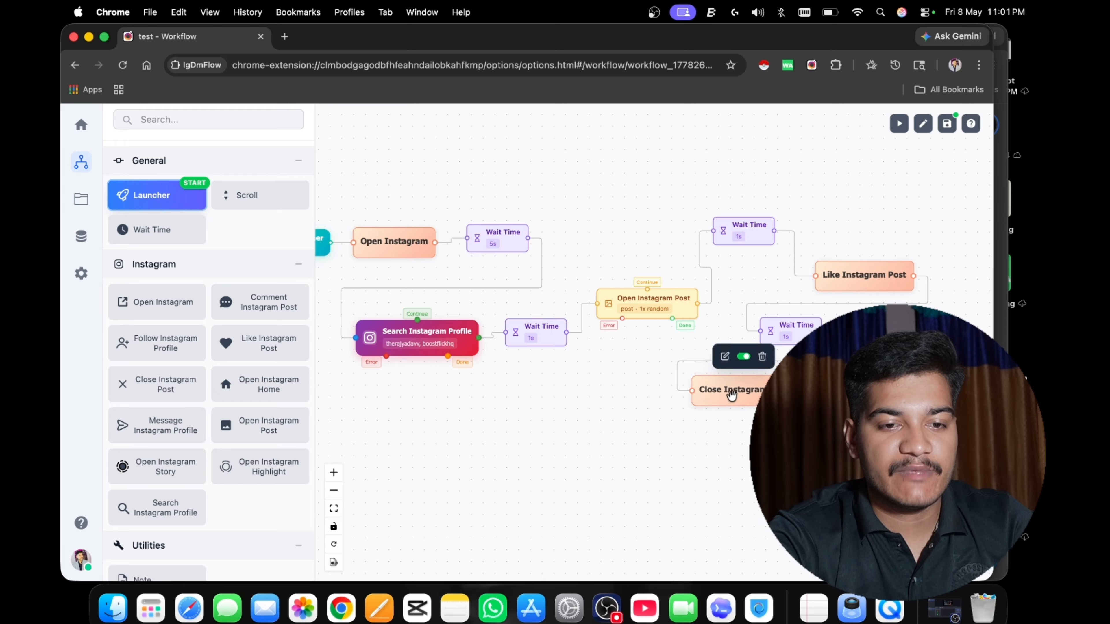
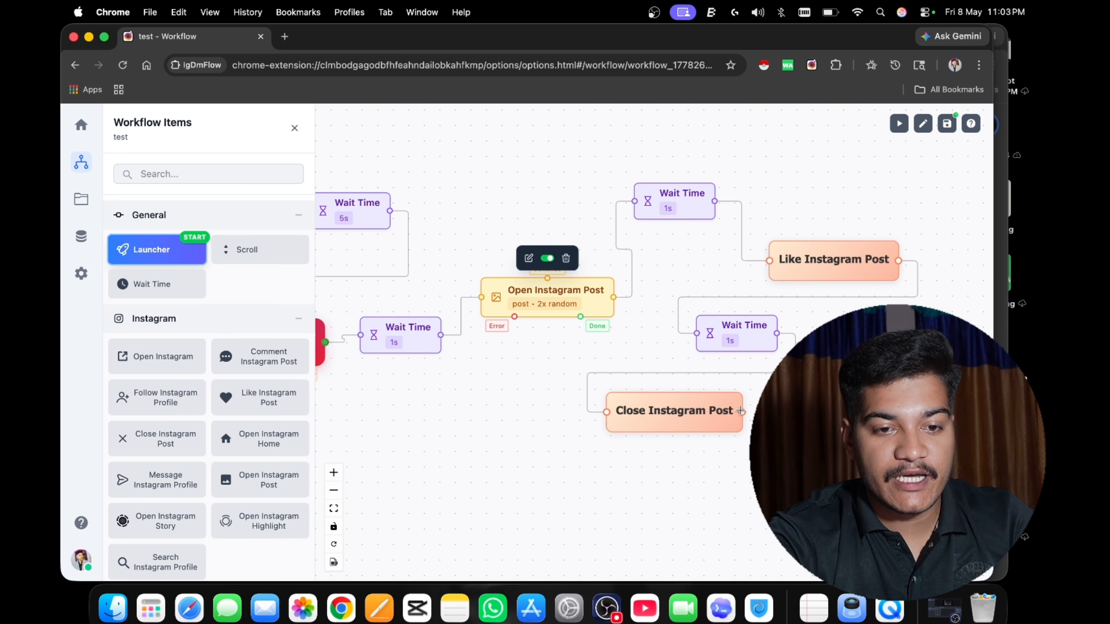
Connect the output of Close Instagram Post back to the Continue point of Open Instagram Post.
left_click_drag(740, 411, 548, 276)
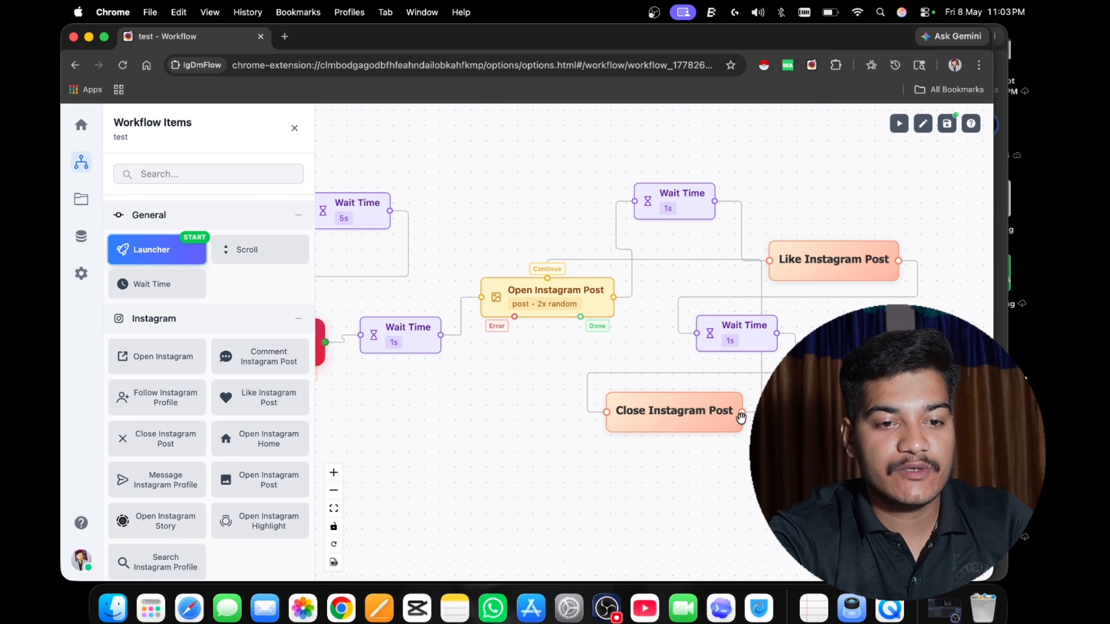
left_click_drag(718, 456, 684, 429)
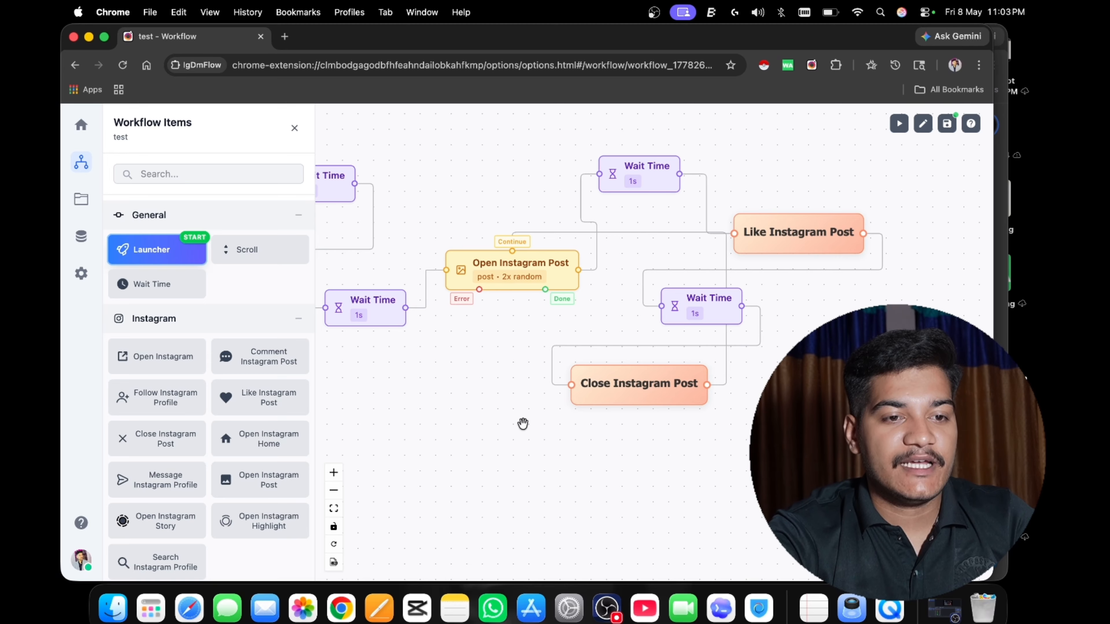
left_click_drag(520, 424, 540, 402)
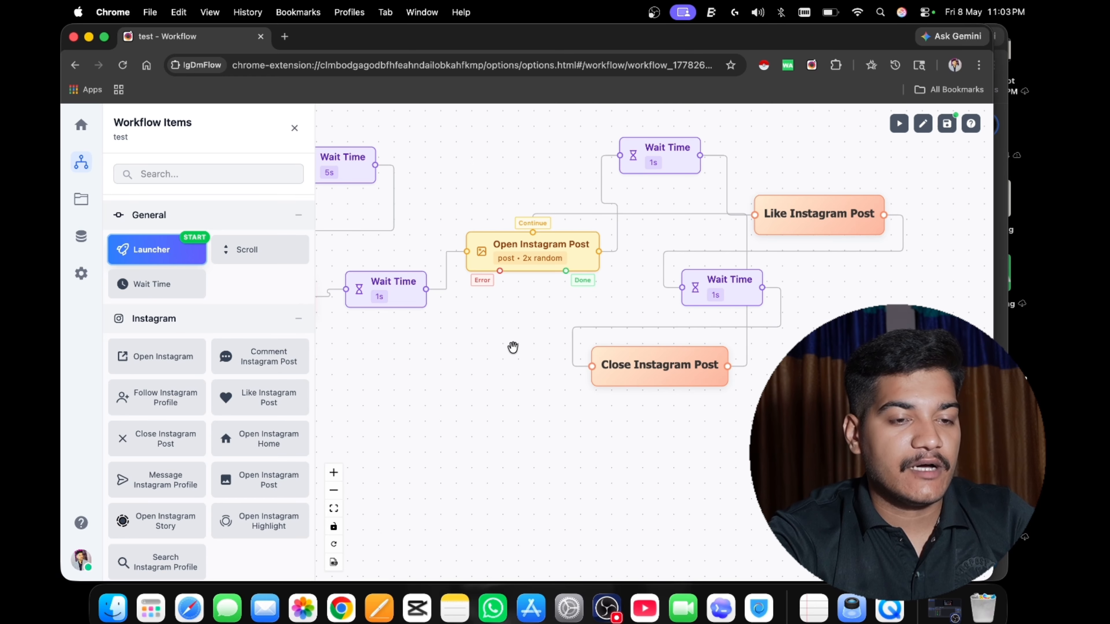
left_click_drag(512, 346, 531, 336)
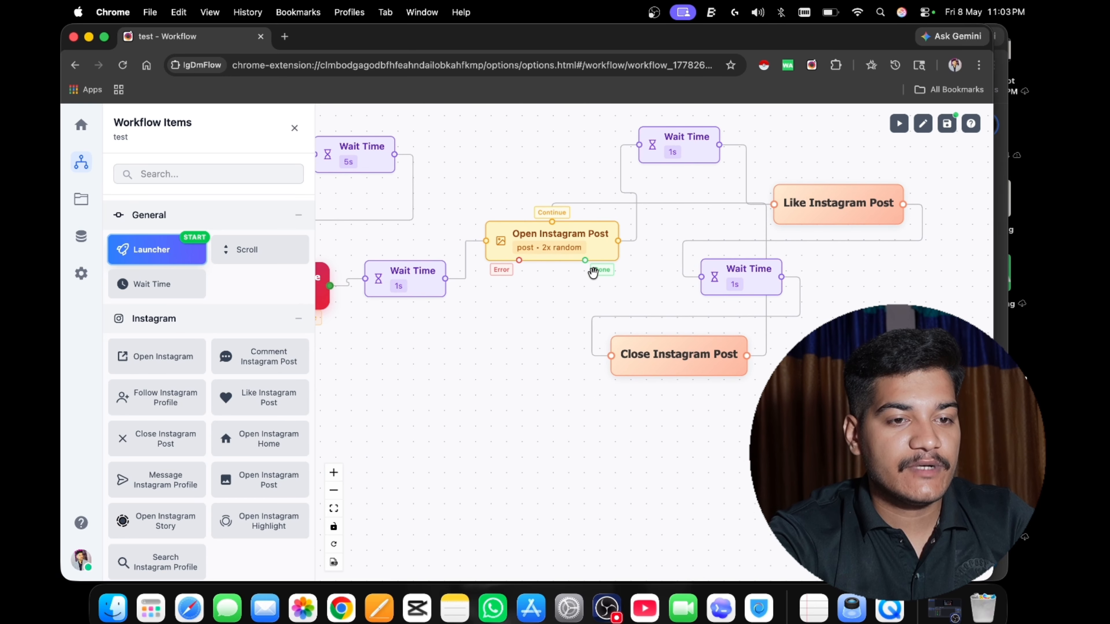
Add a Wait Time node on the Done output of Open Instagram Post and connect a new Message Instagram Profile node after it.
left_click_drag(167, 290, 432, 395)
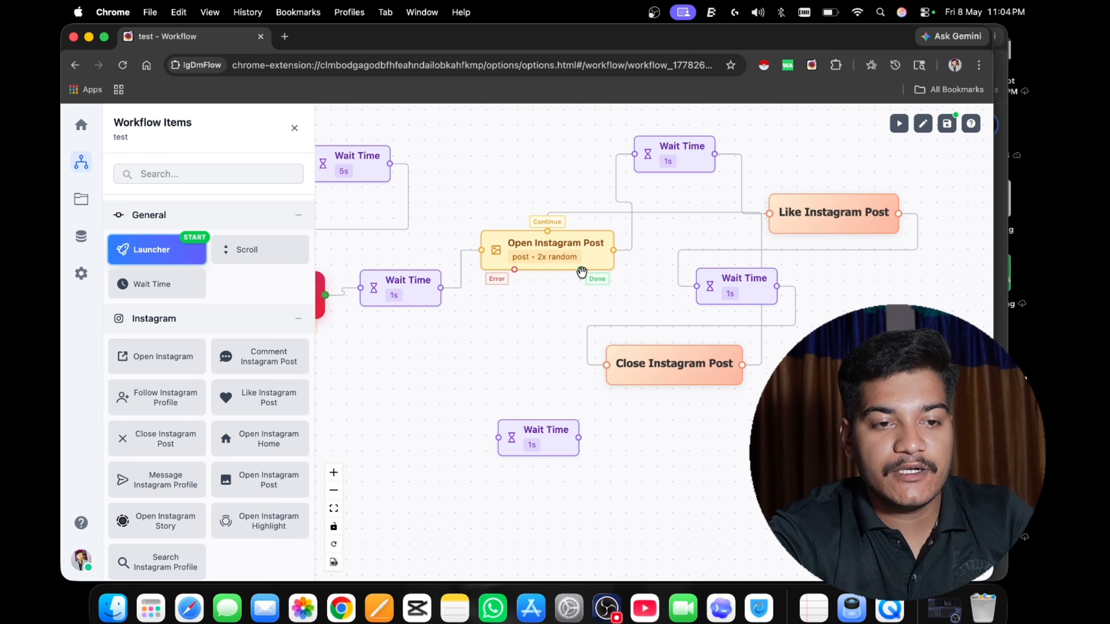
left_click_drag(580, 270, 557, 425)
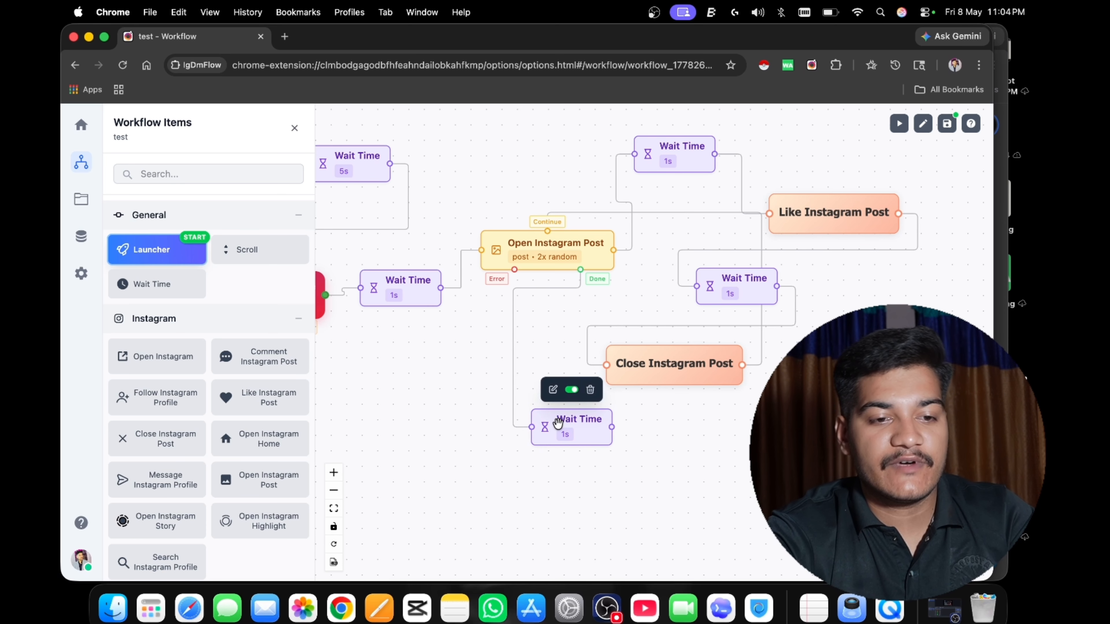
scroll(443, 417, "down", 2)
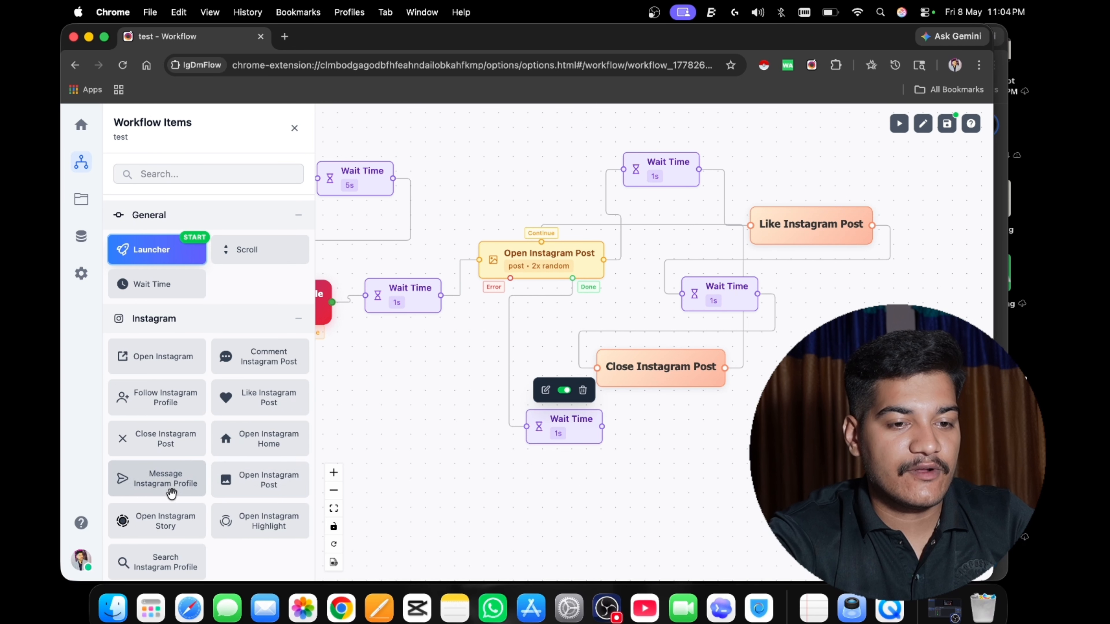
left_click_drag(170, 493, 671, 421)
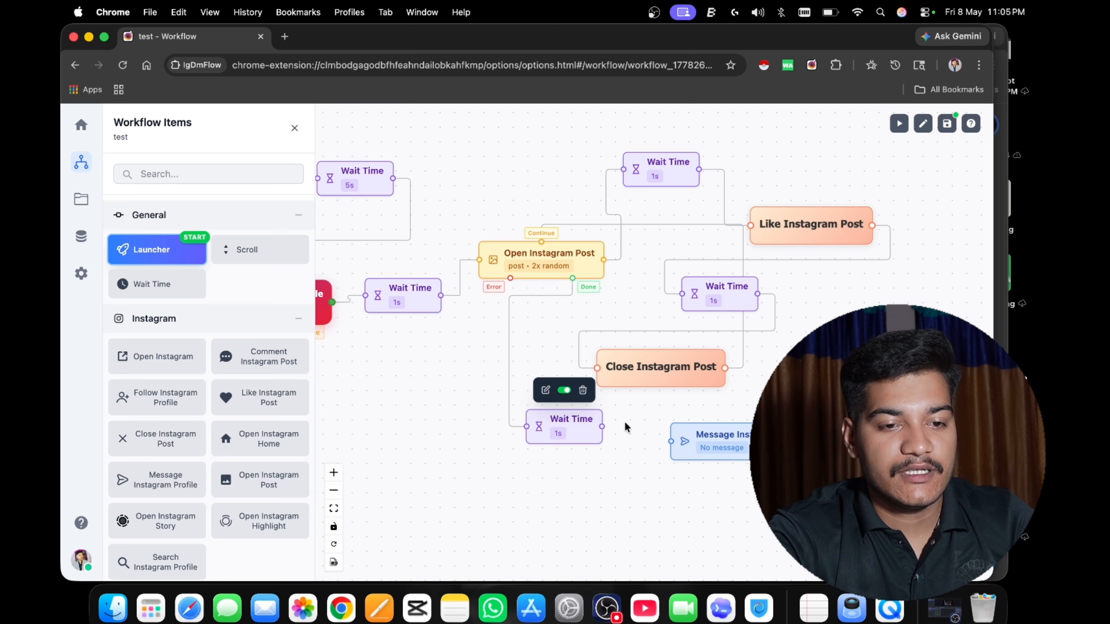
left_click_drag(603, 426, 671, 442)
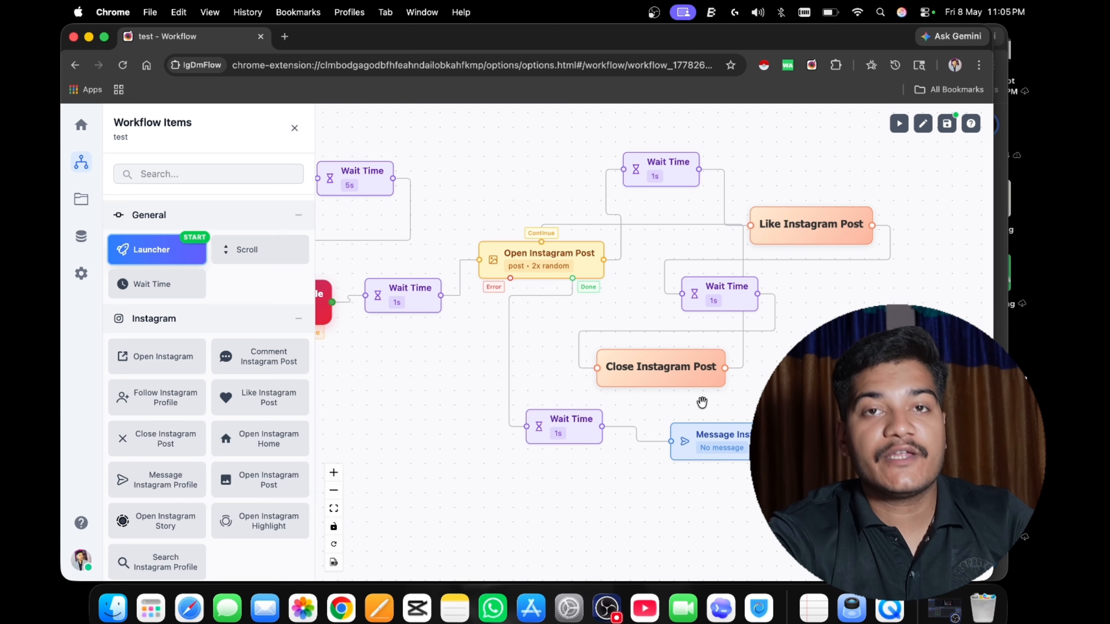
Set the single-template message of the Message Instagram Profile node to "hi" and update the node.
left_click_drag(484, 463, 523, 457)
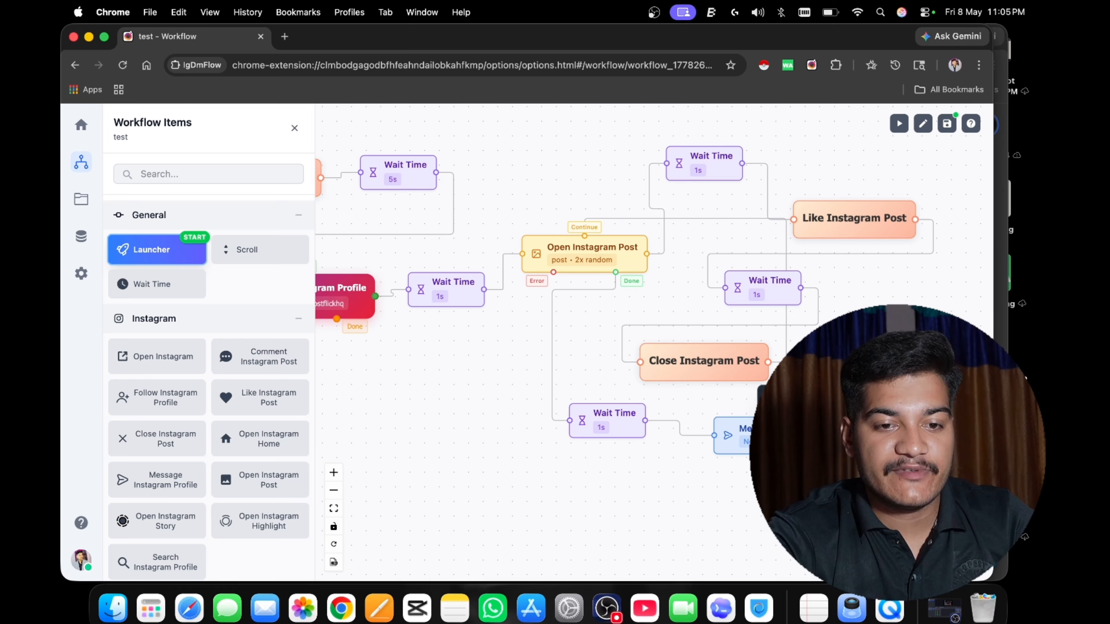
left_click(805, 397)
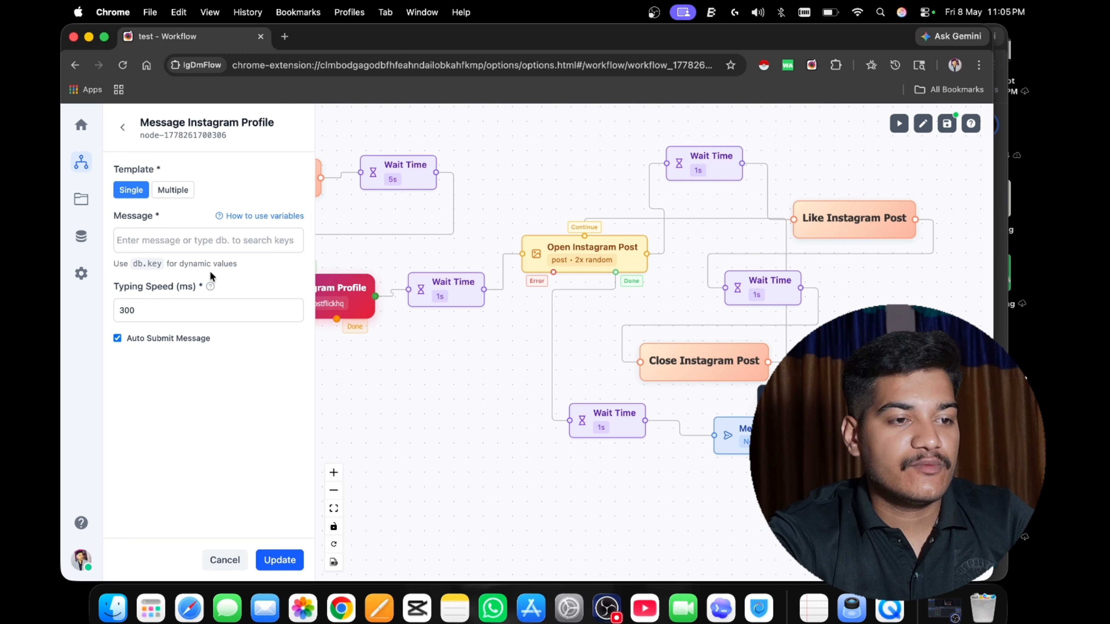
left_click(178, 243)
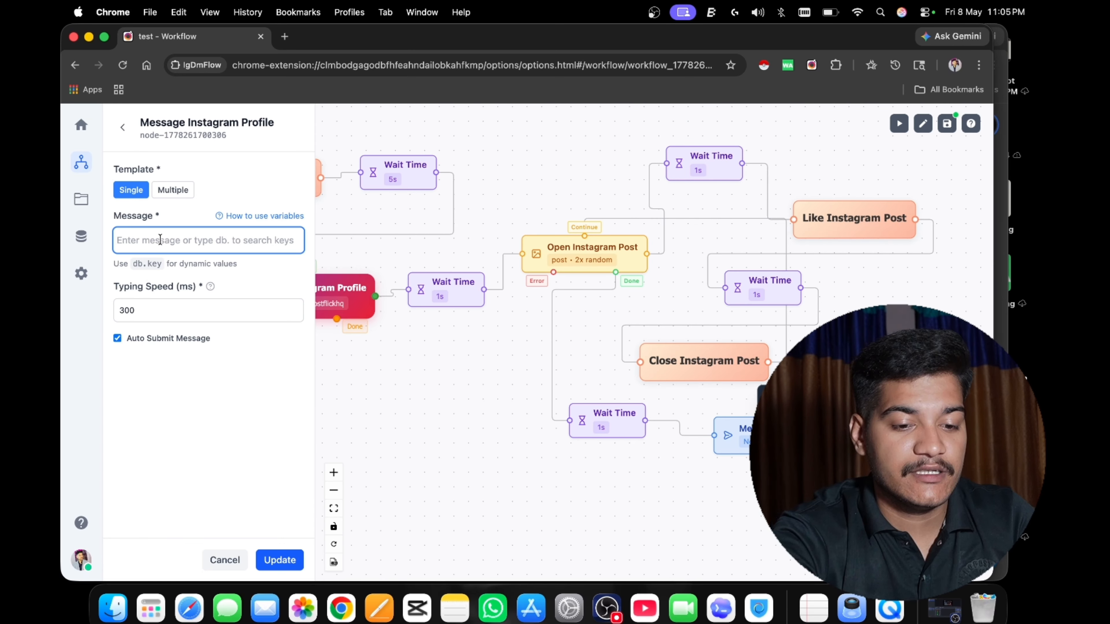
type("hi")
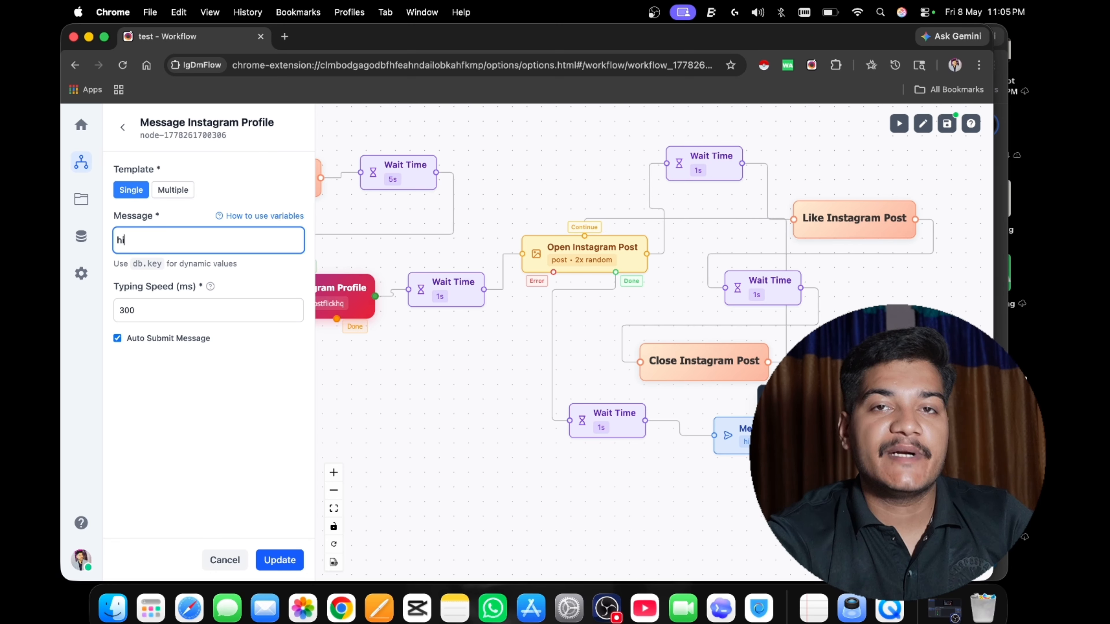
left_click(278, 558)
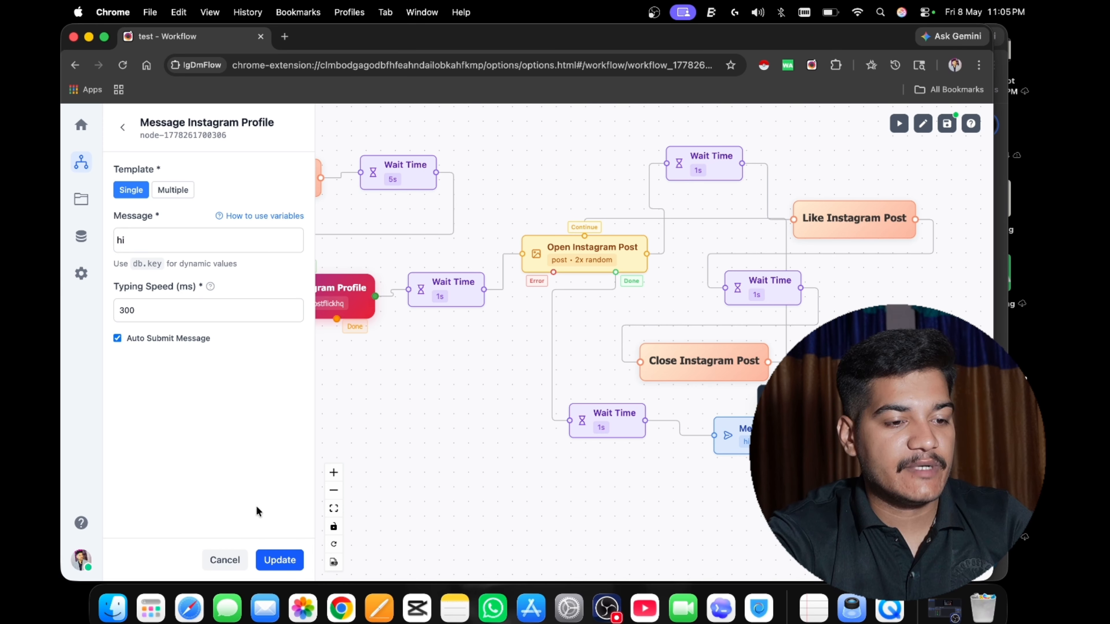
left_click(122, 127)
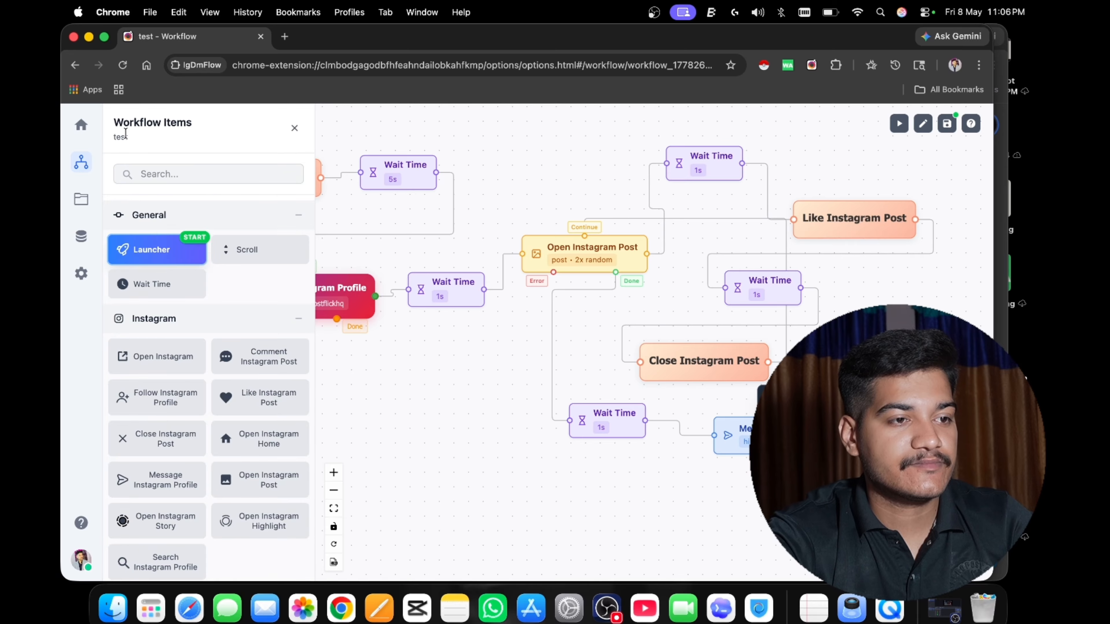
Connect the output of Message Instagram Profile back to the Continue point of Search Instagram Profile and save the workflow.
left_click_drag(395, 357, 517, 382)
scroll(488, 353, "down", 5)
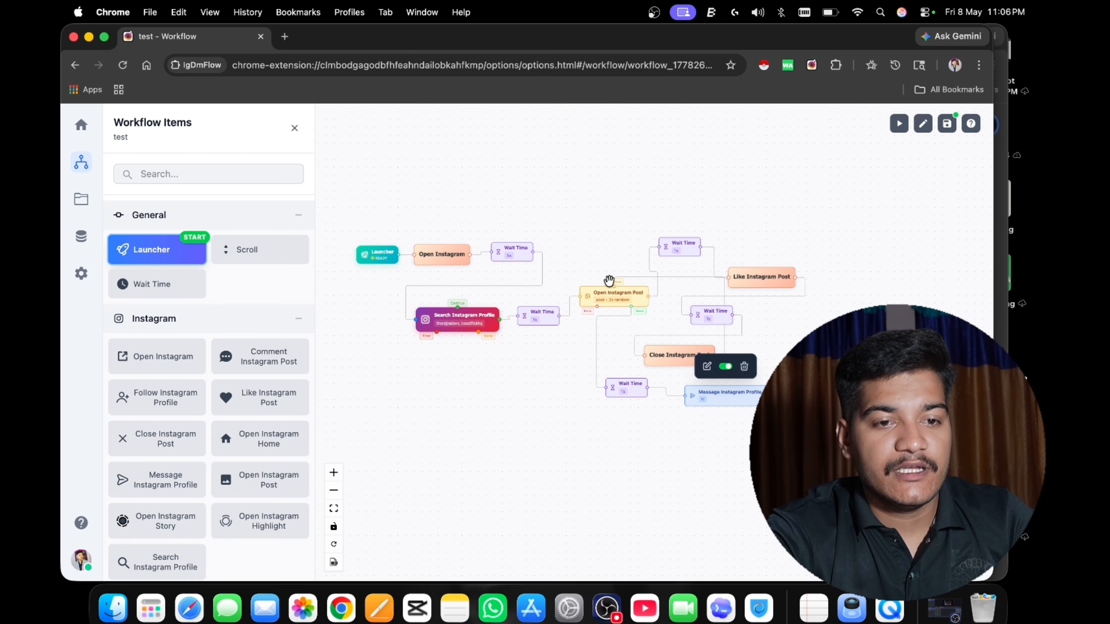
scroll(638, 435, "up", 5)
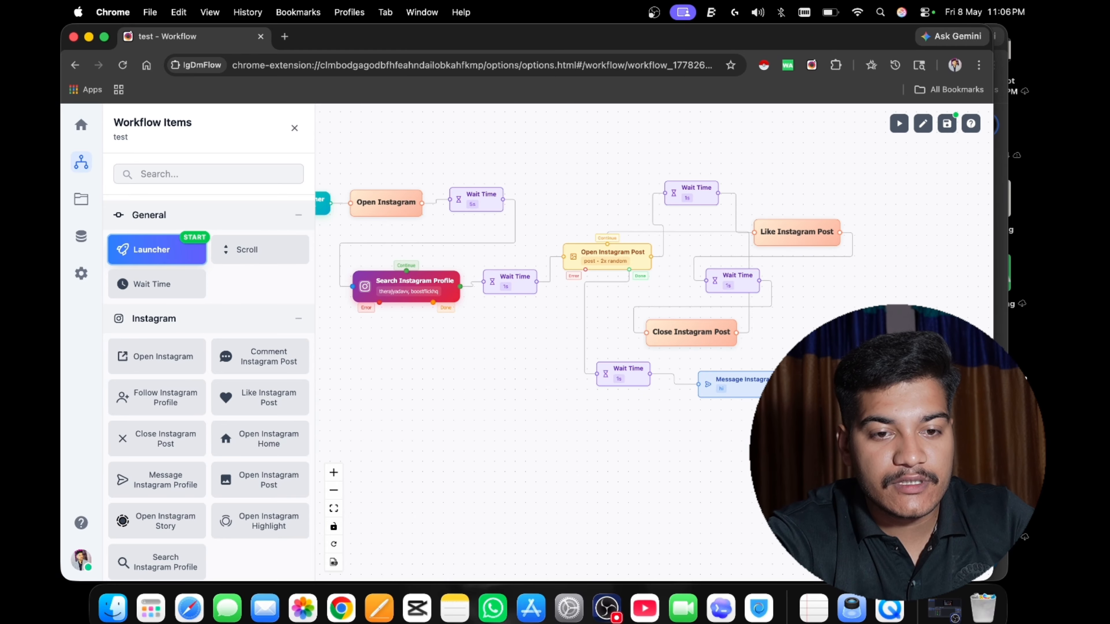
left_click_drag(803, 384, 405, 270)
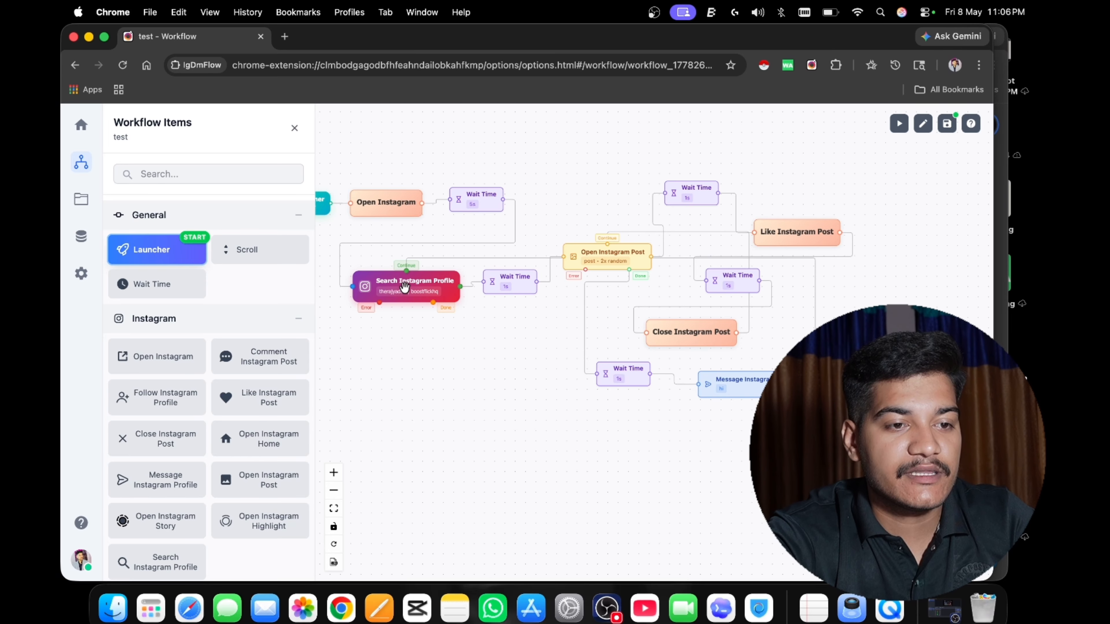
scroll(411, 291, "up", 3)
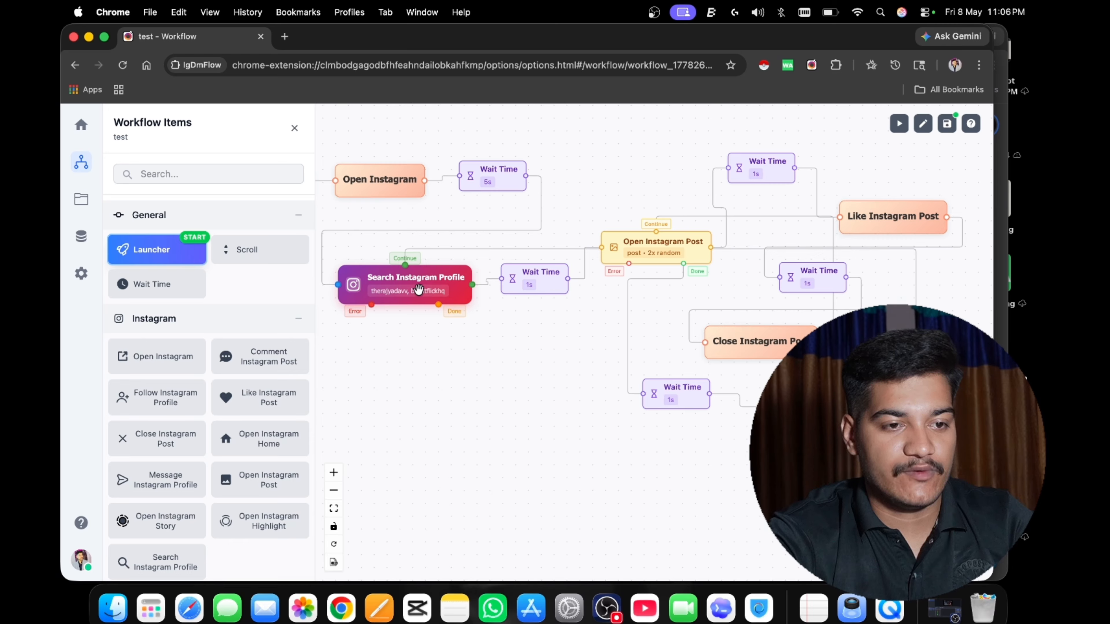
left_click(946, 126)
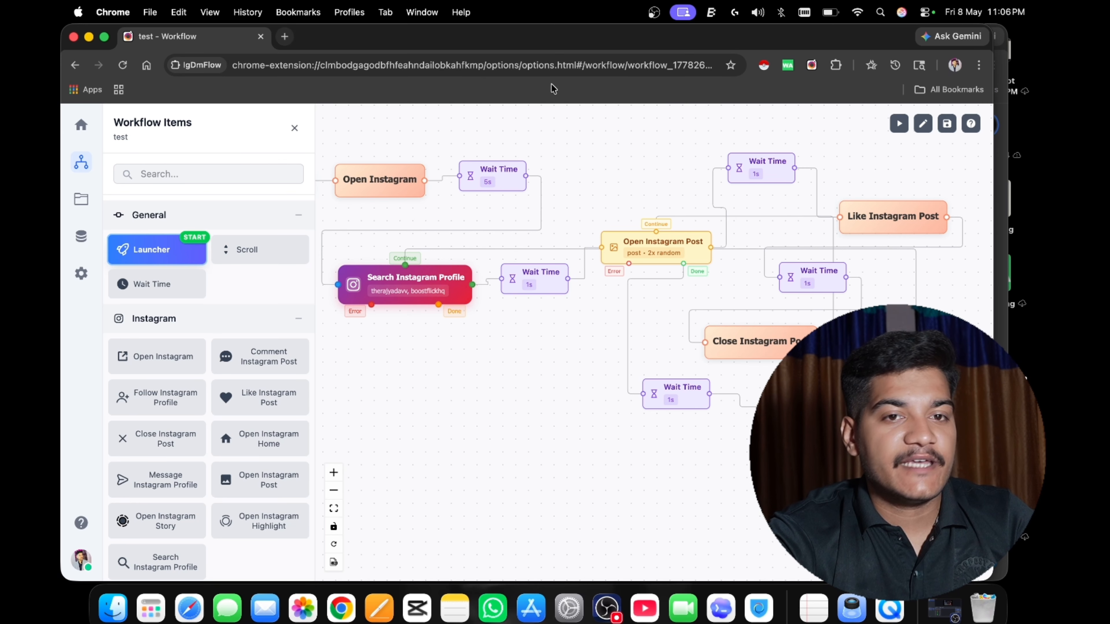
Open Instagram in a new browser tab to check that an account is logged in, and close that tab.
left_click(285, 37)
left_click(369, 295)
type("i")
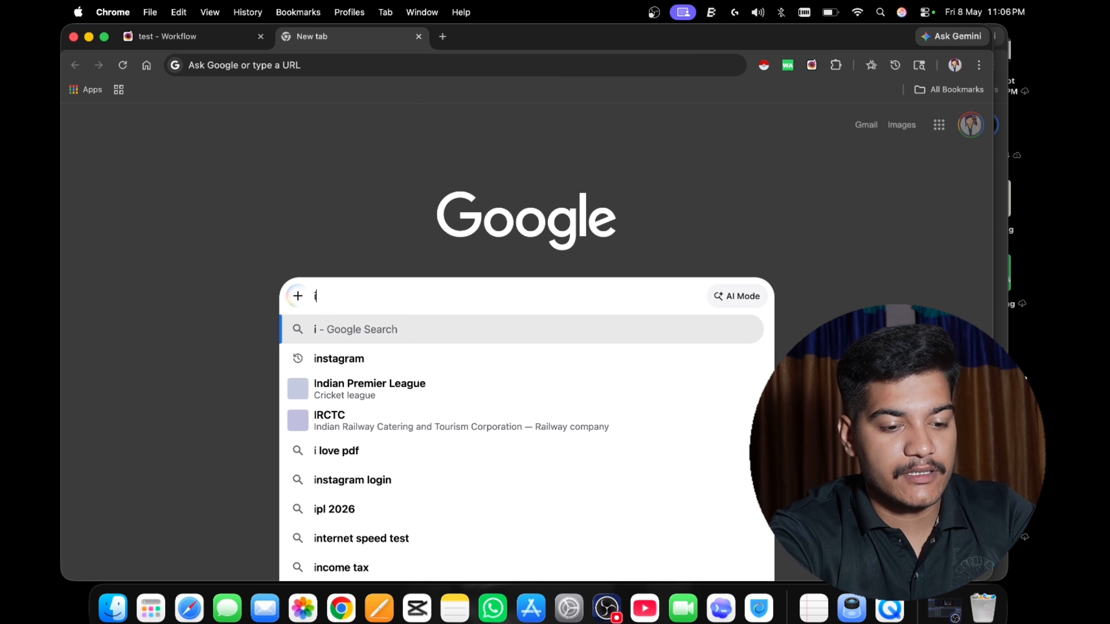
type("nstag")
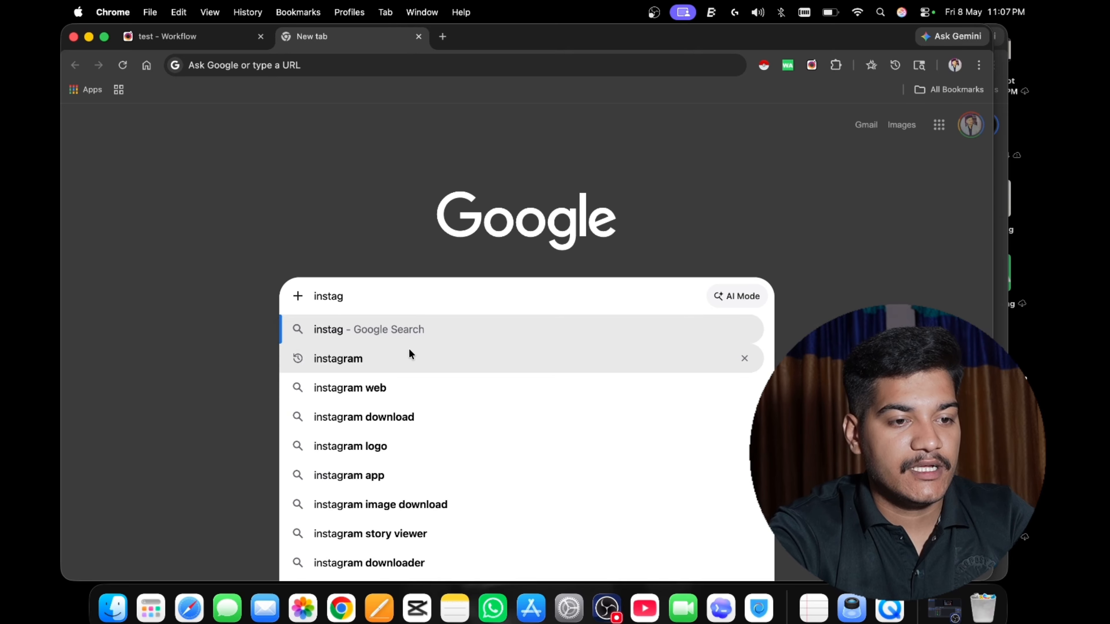
left_click(410, 357)
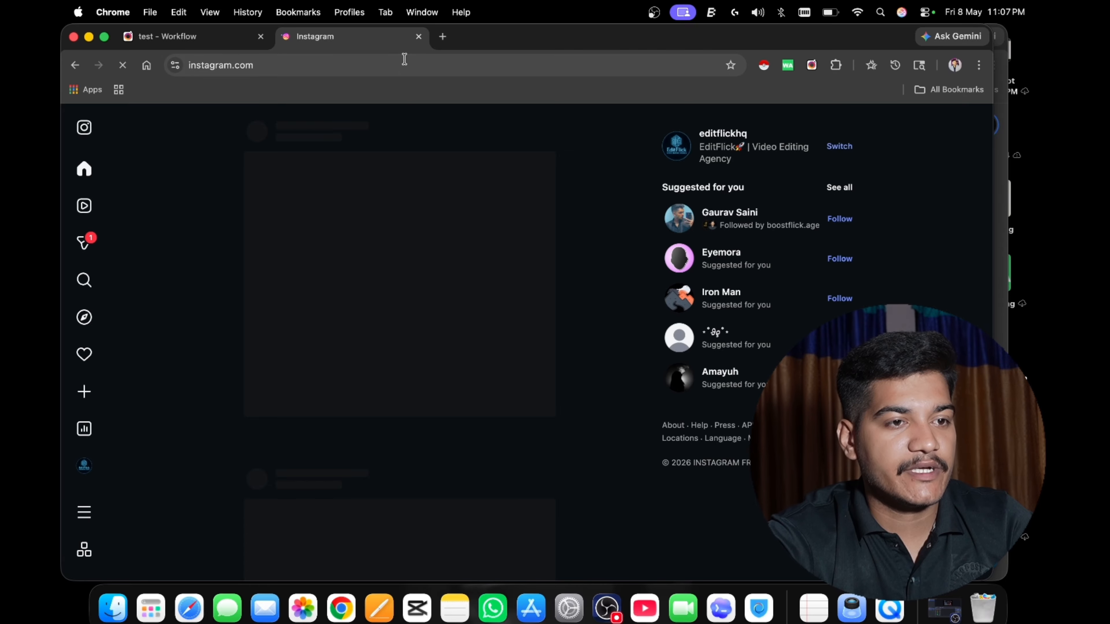
left_click(418, 37)
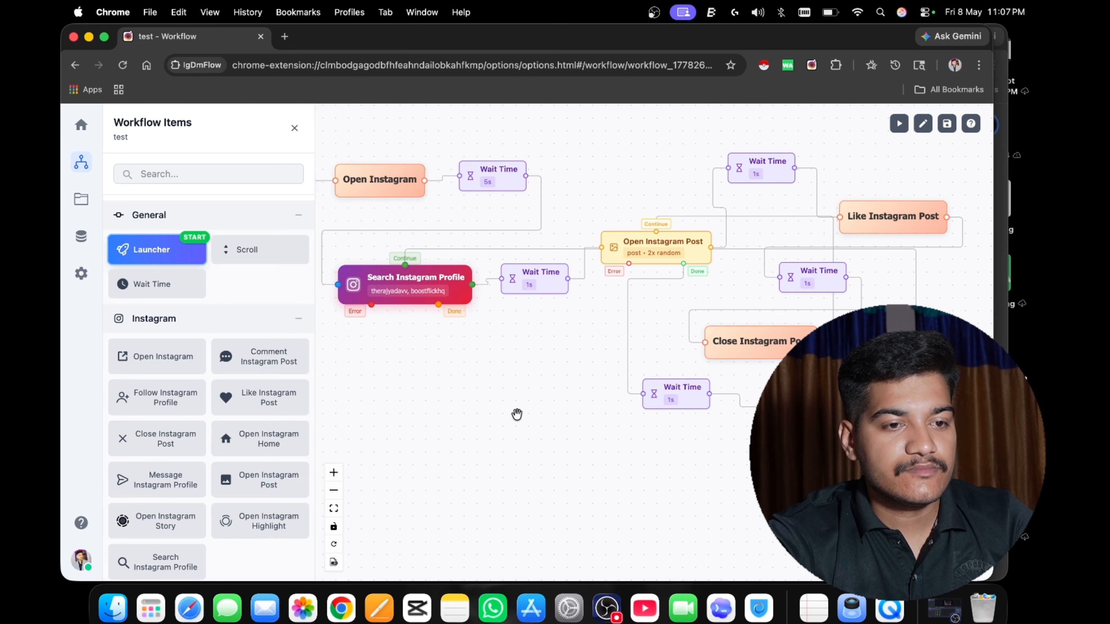
Save the complete test workflow again and run it.
left_click(947, 128)
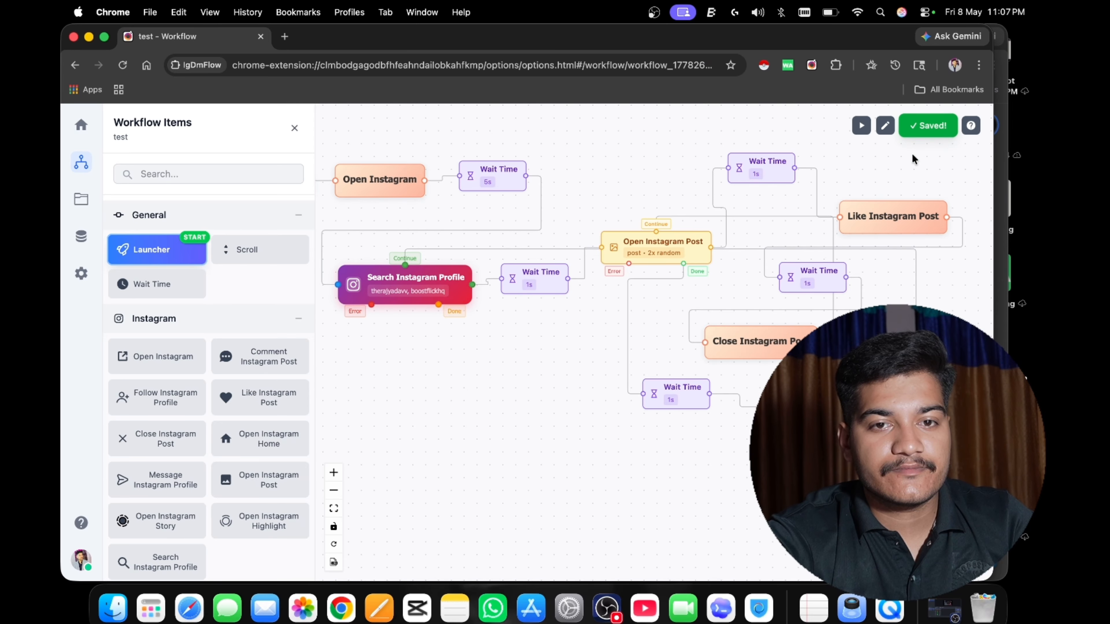
scroll(521, 381, "down", 5)
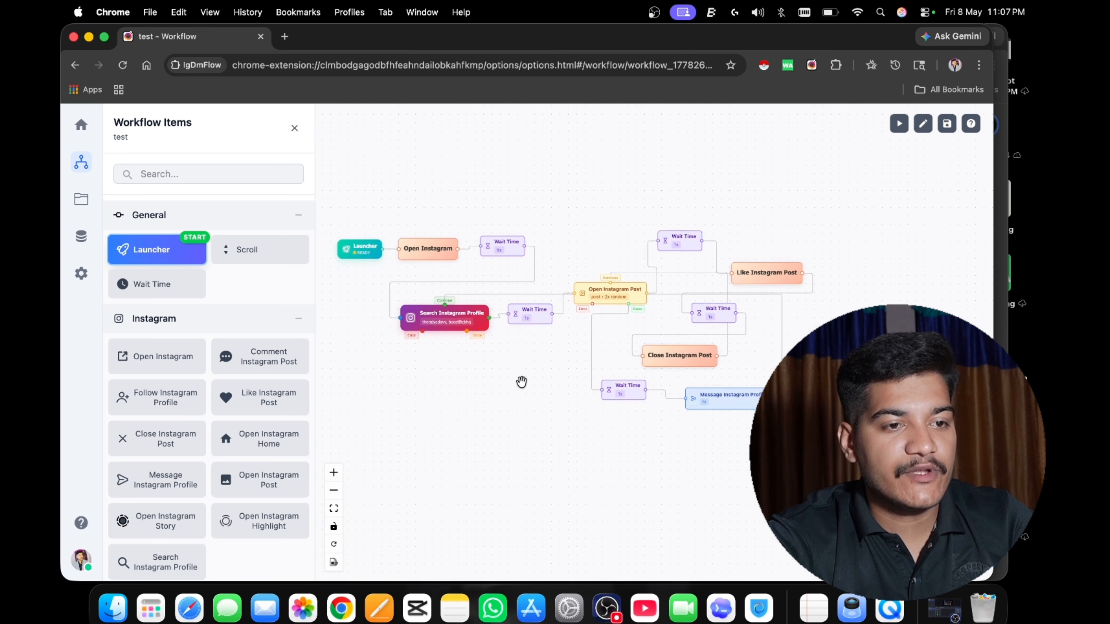
left_click_drag(478, 391, 485, 390)
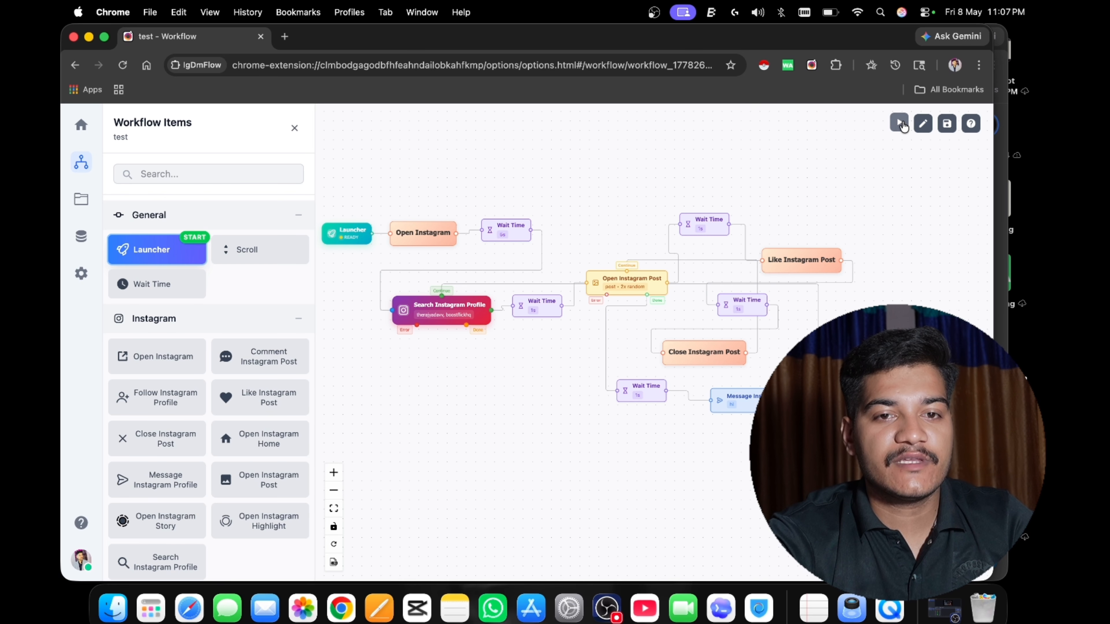
left_click(946, 125)
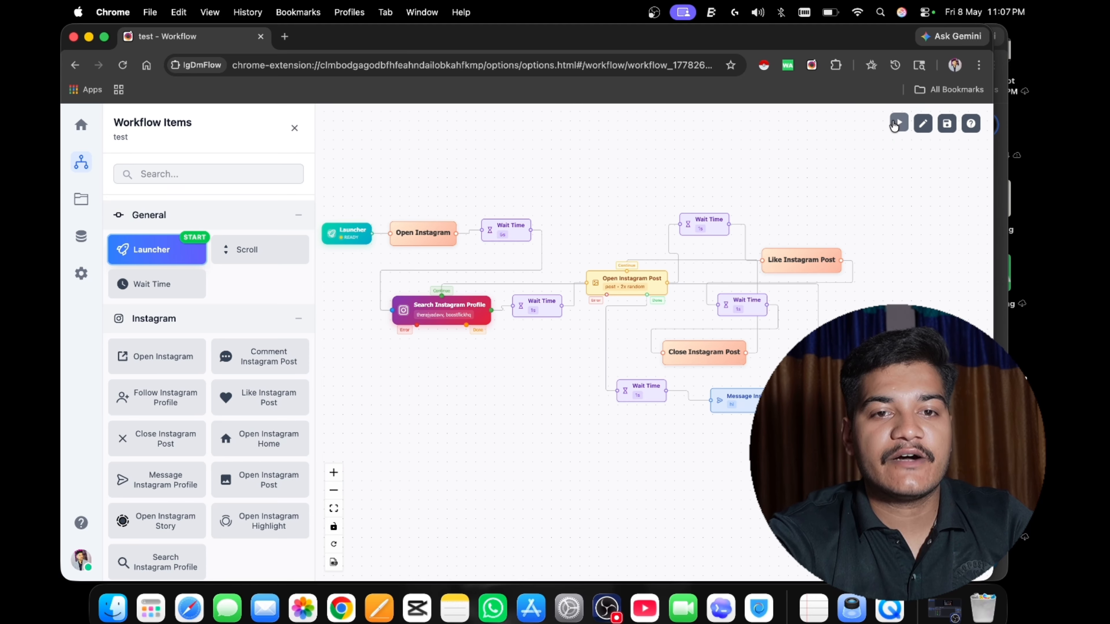
left_click(900, 125)
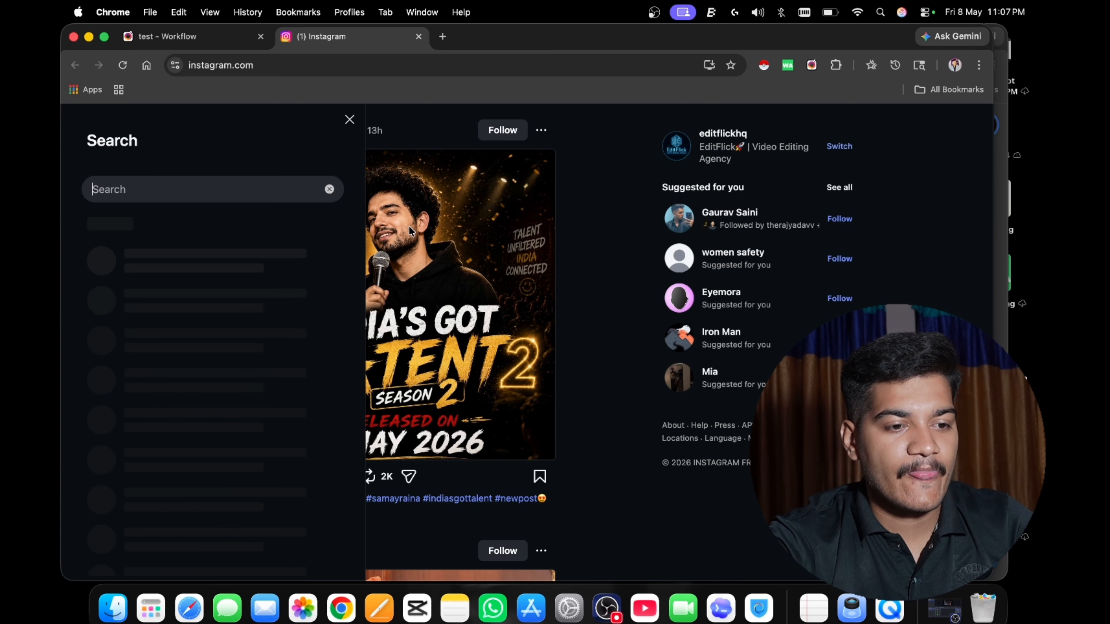
type("therajy")
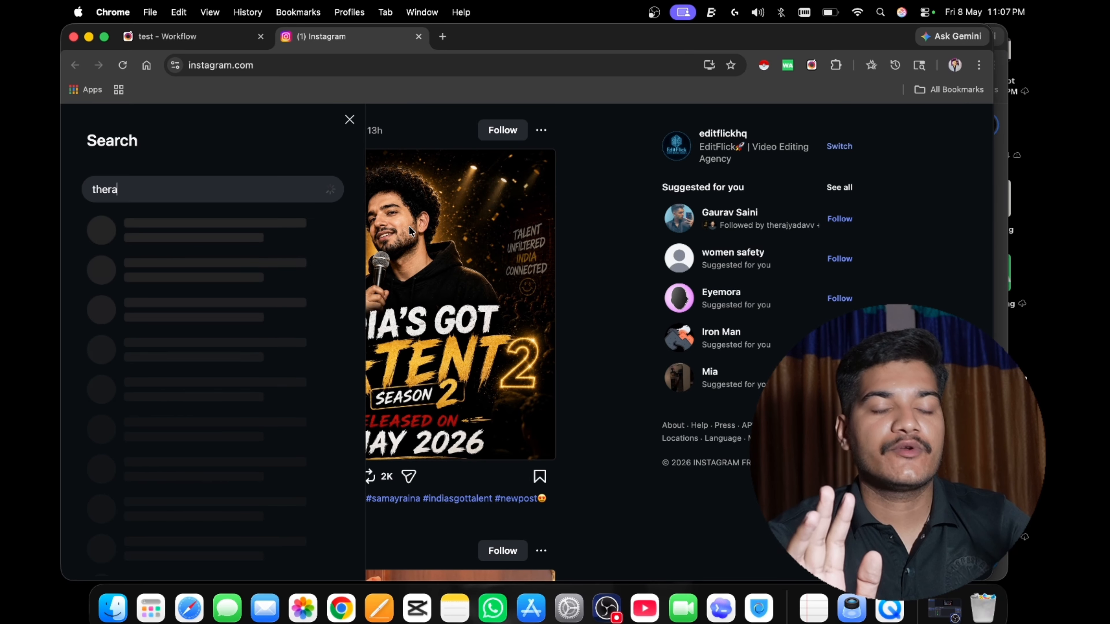
type("a")
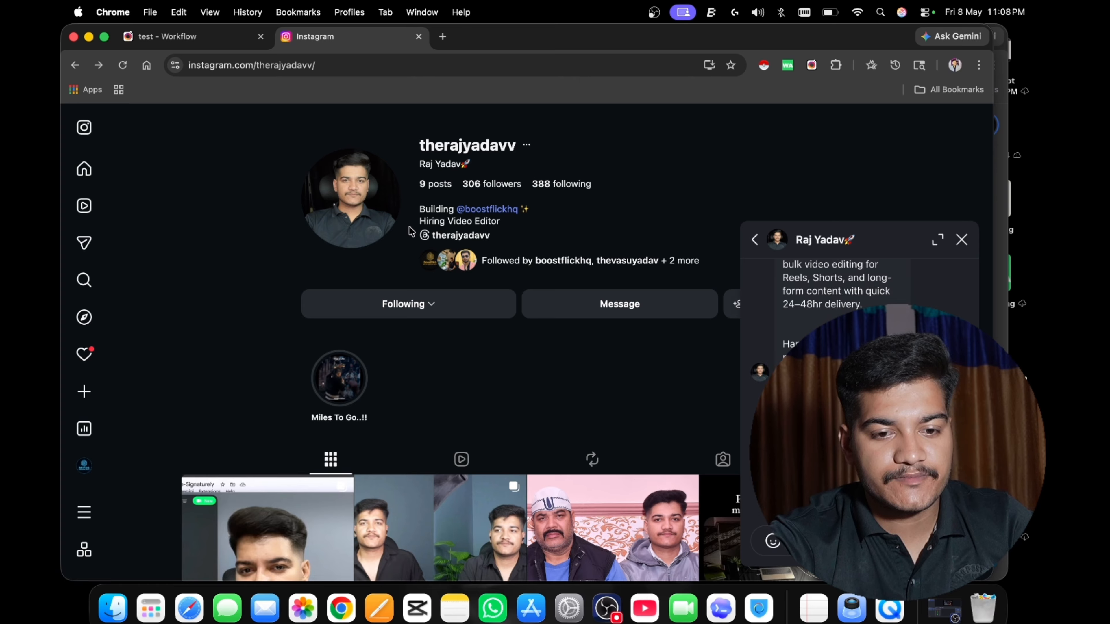
key("Escape")
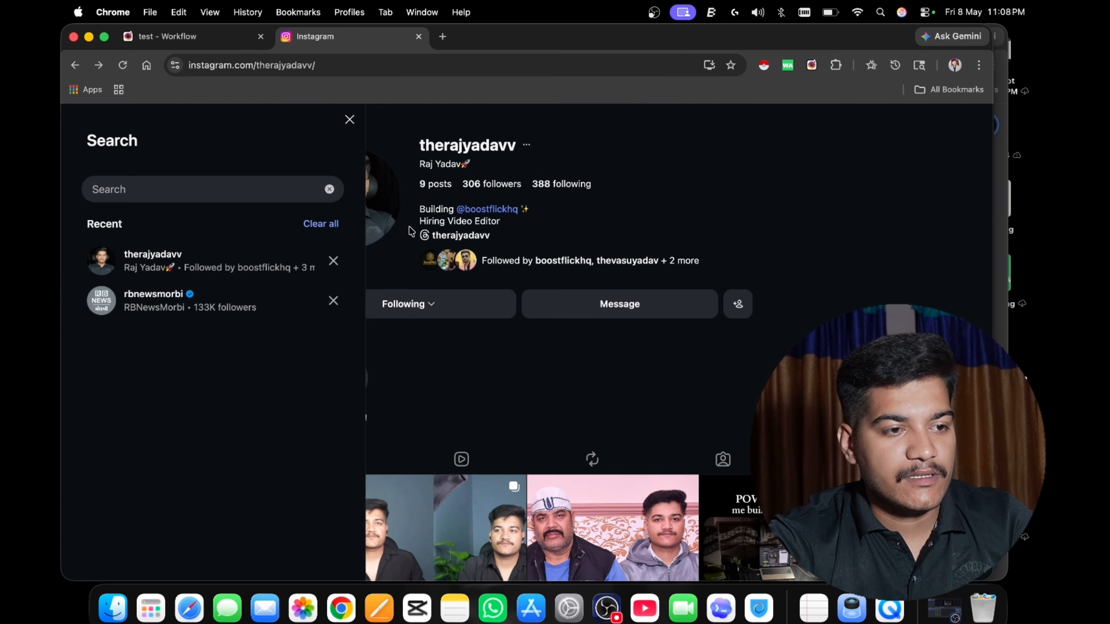
type("boostflickhq")
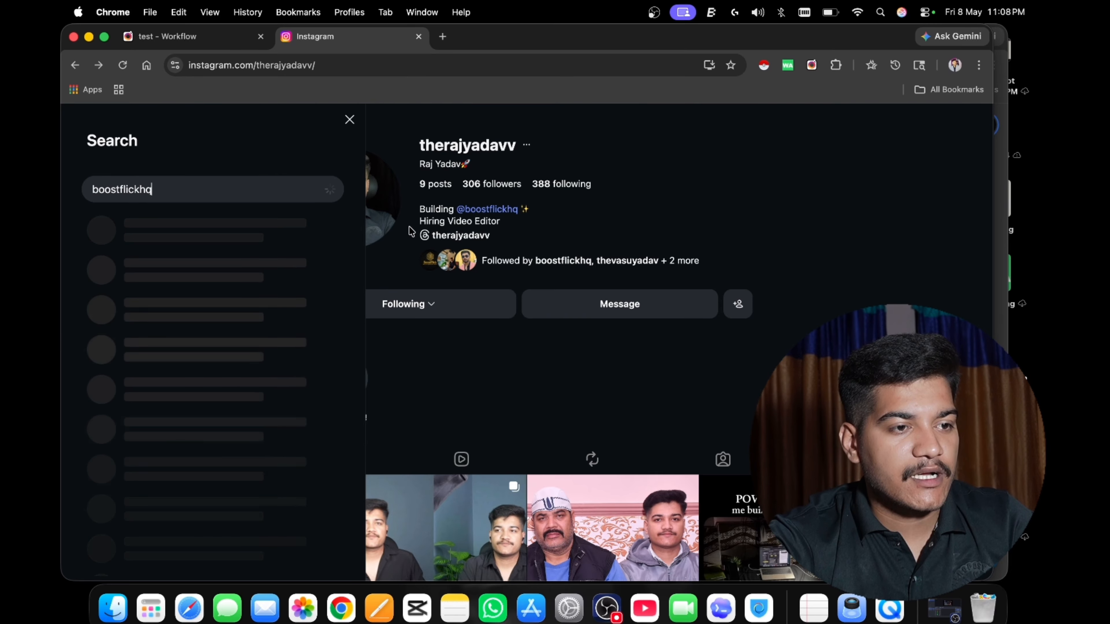
key("Return")
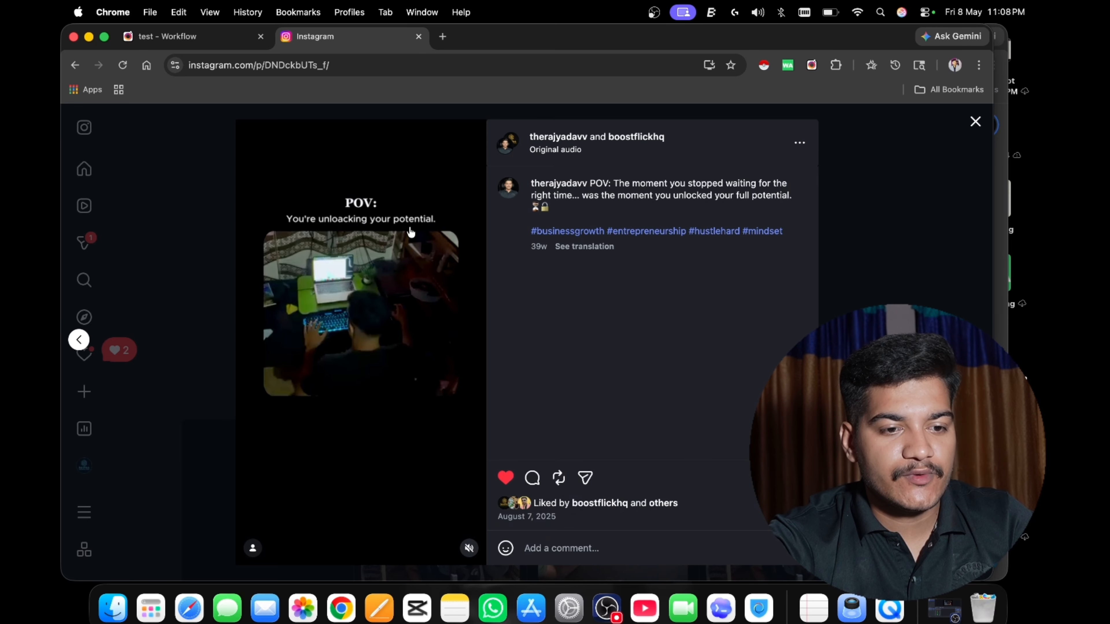
key("Escape")
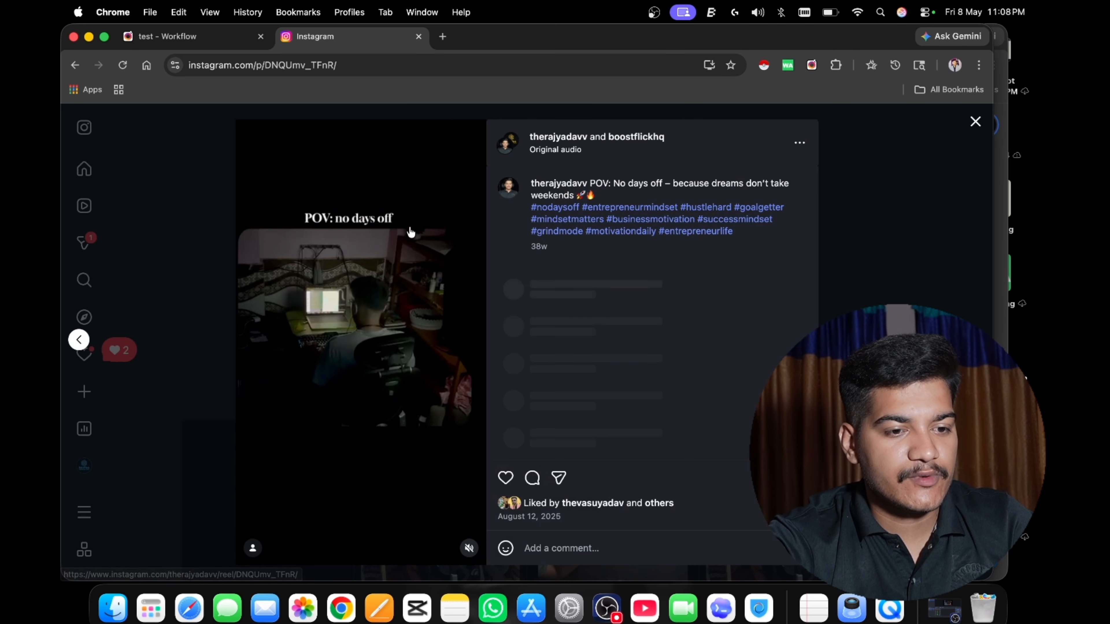
double_click(410, 226)
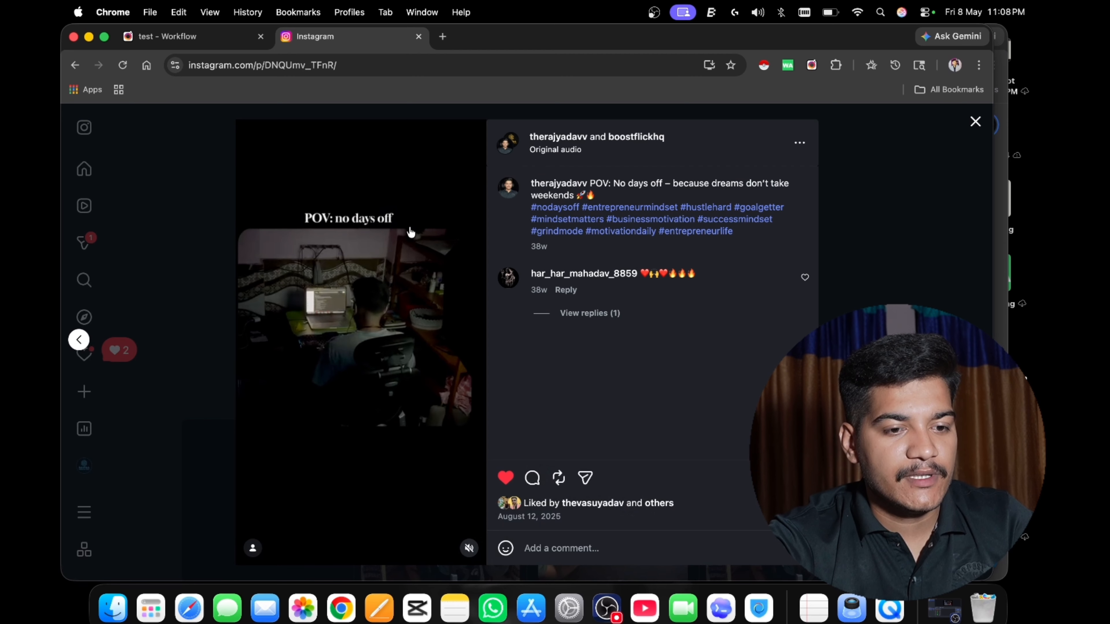
key("Escape")
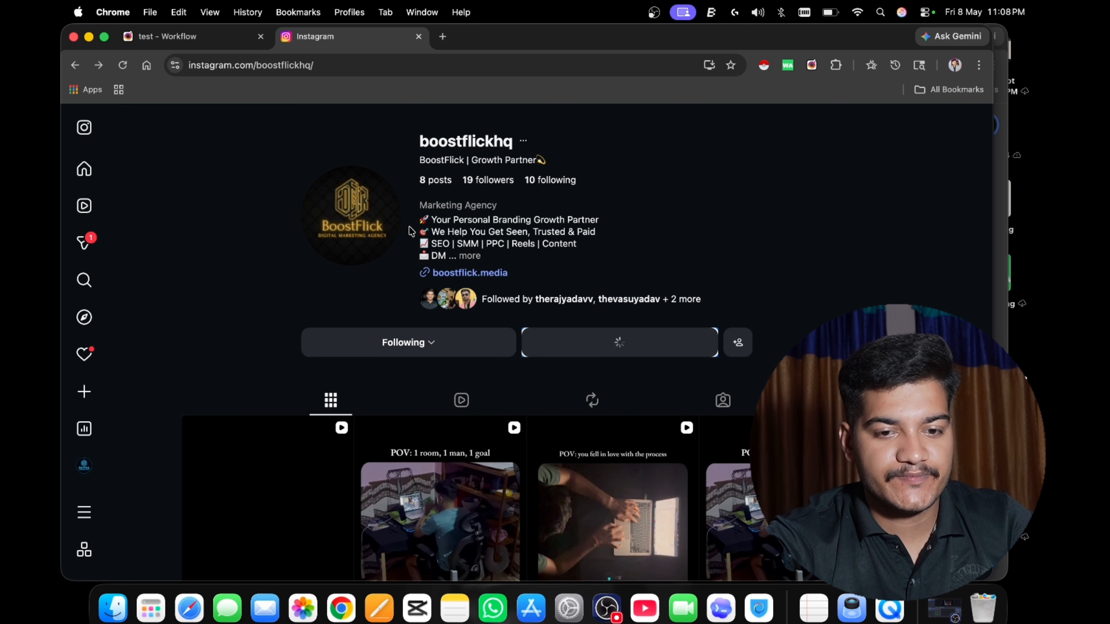
key("Escape")
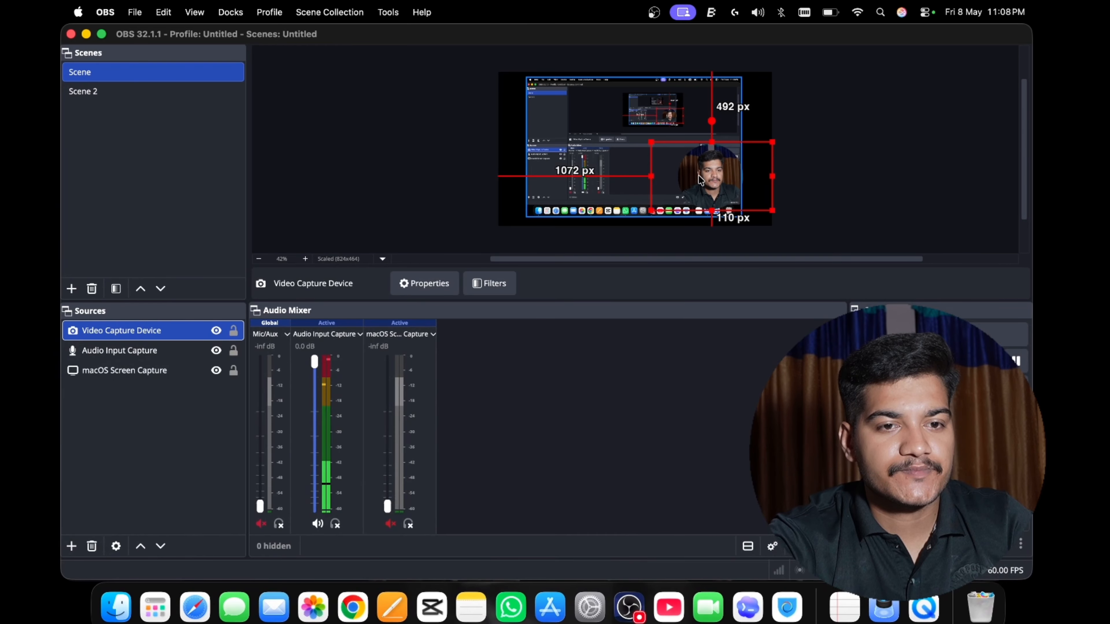
Move the OBS webcam source to the upper left of the canvas and open the boostflickhq conversation in Chrome to check the sent message.
left_click_drag(698, 178, 550, 130)
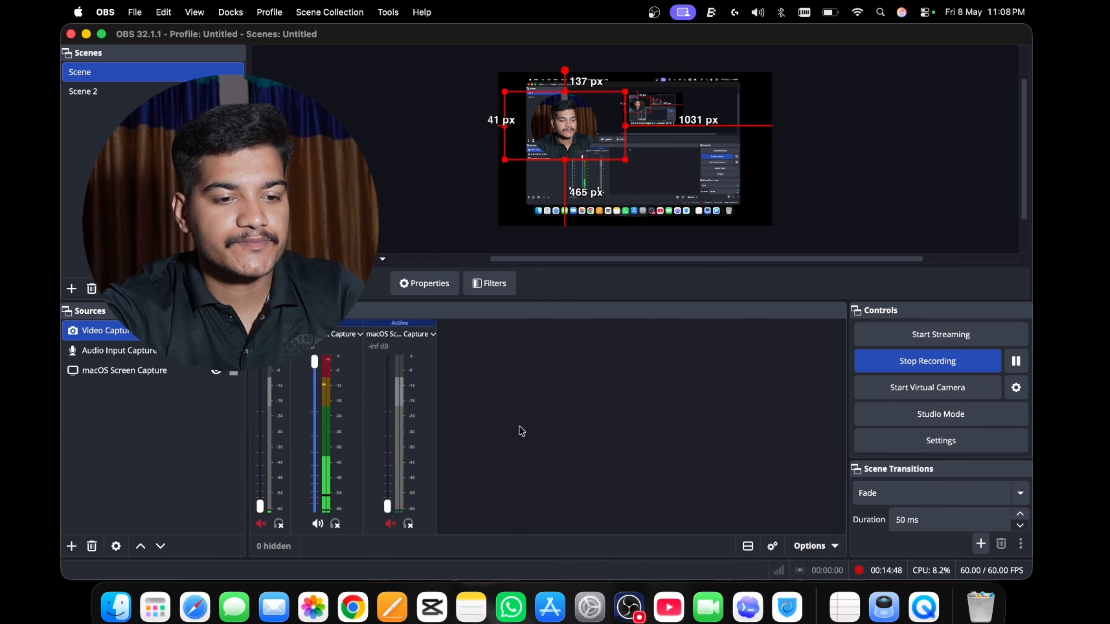
left_click(353, 608)
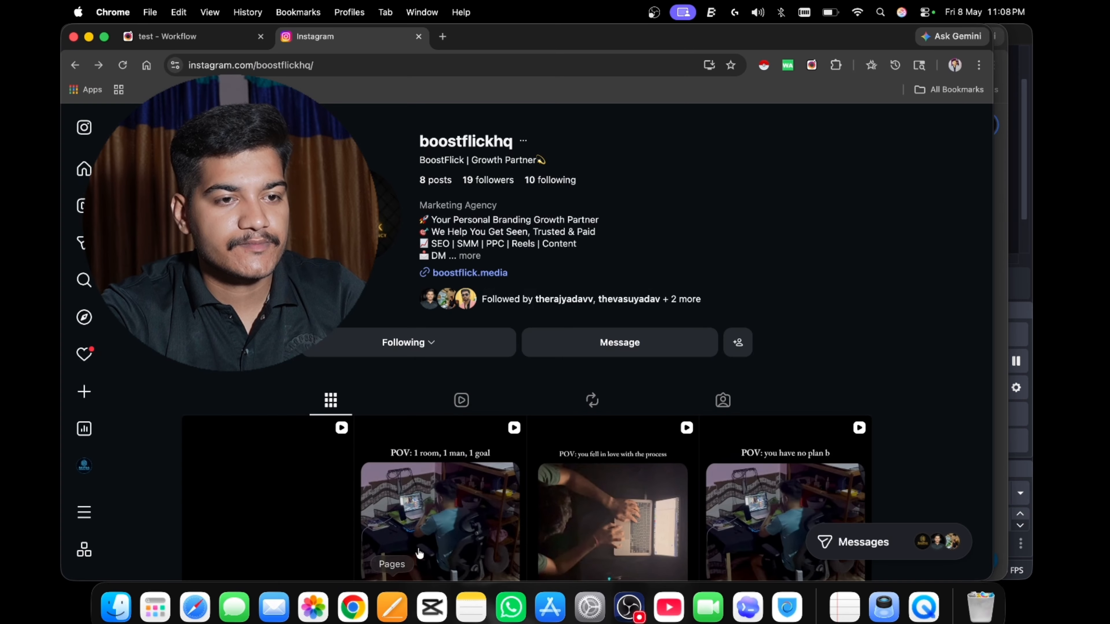
left_click(624, 345)
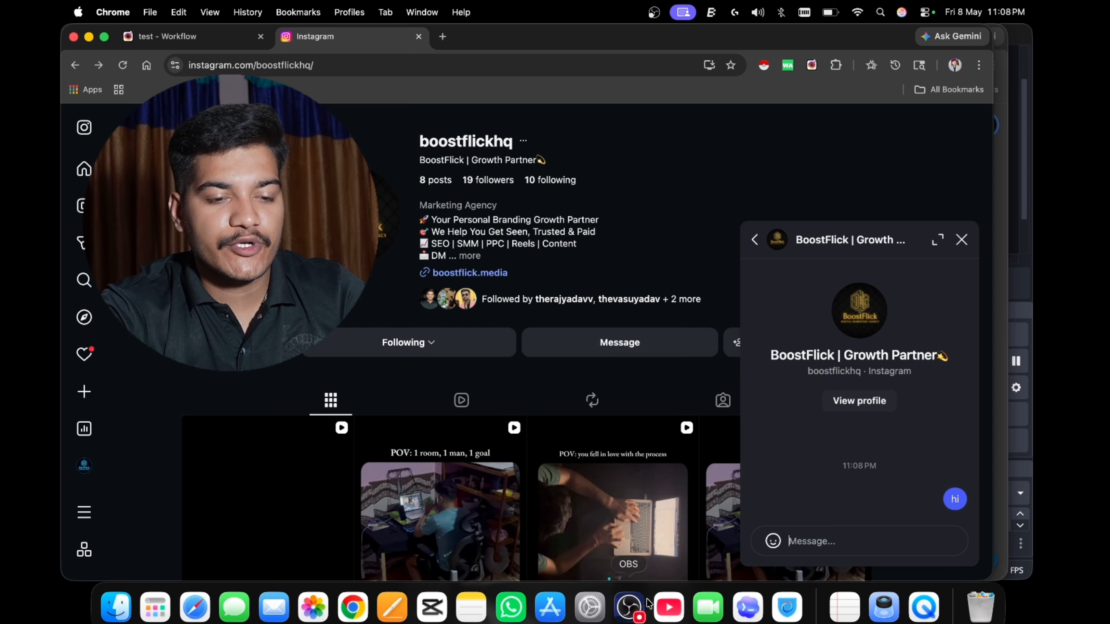
Switch to OBS, move the webcam source back to the lower right of the canvas and minimize the OBS window.
left_click(629, 603)
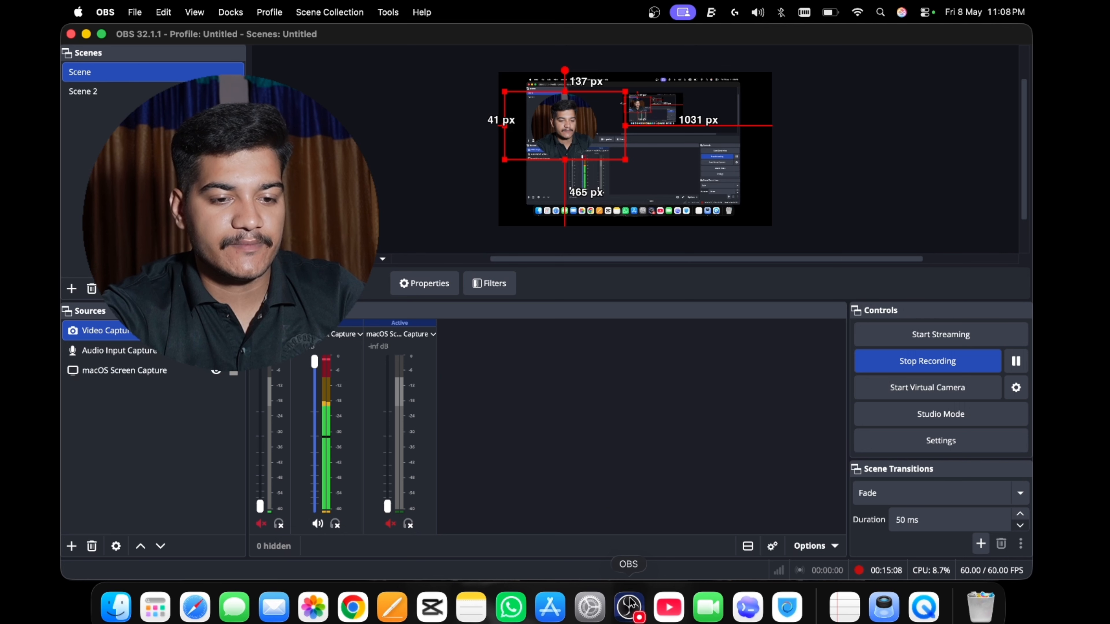
left_click_drag(566, 146, 708, 198)
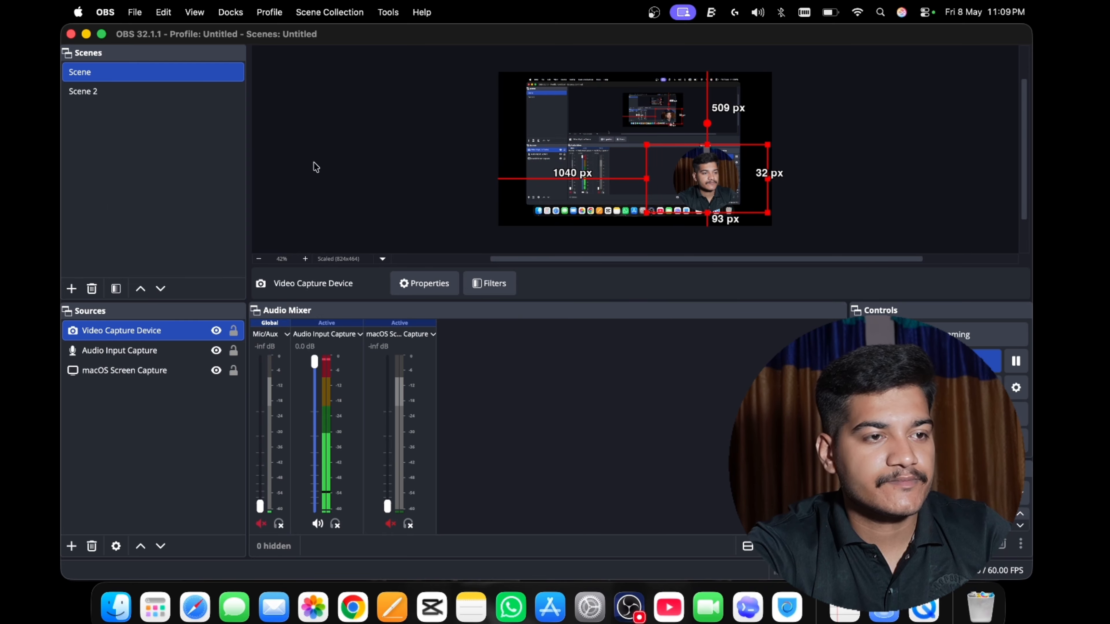
left_click(86, 34)
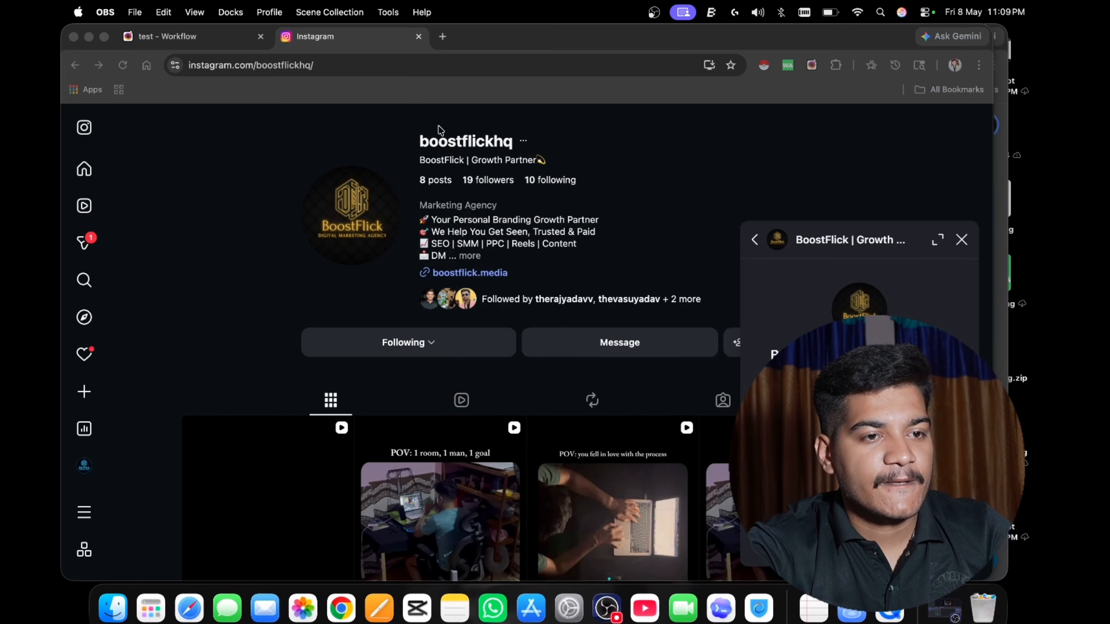
Close the Instagram conversation and review the test workflow's execution logs from opening Instagram through searching the first profile and opening its posts.
left_click(962, 241)
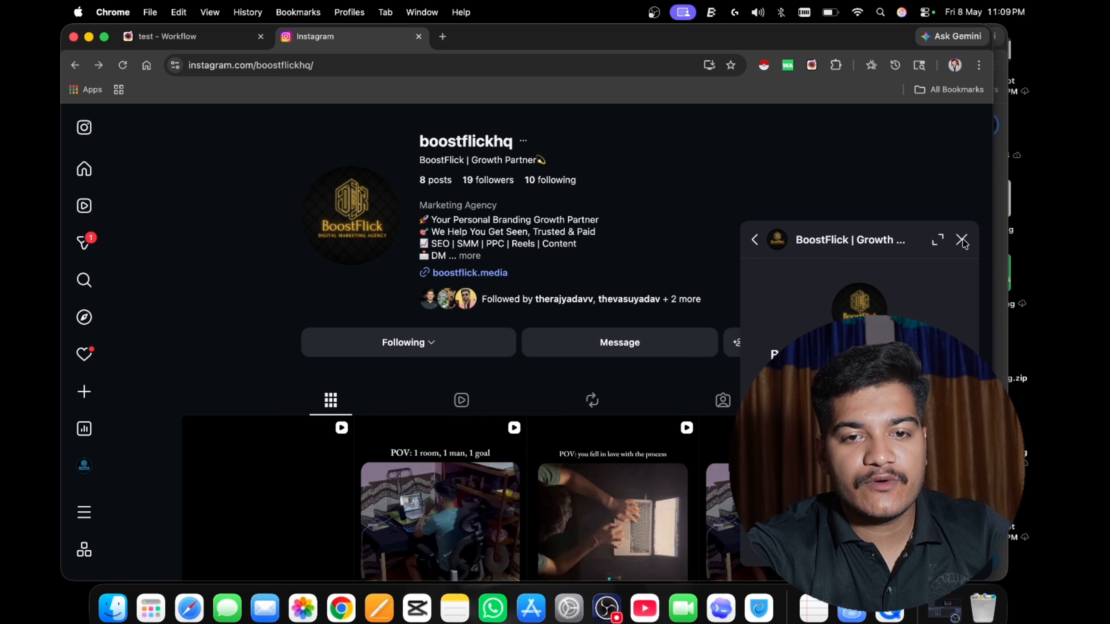
left_click(961, 239)
left_click(183, 36)
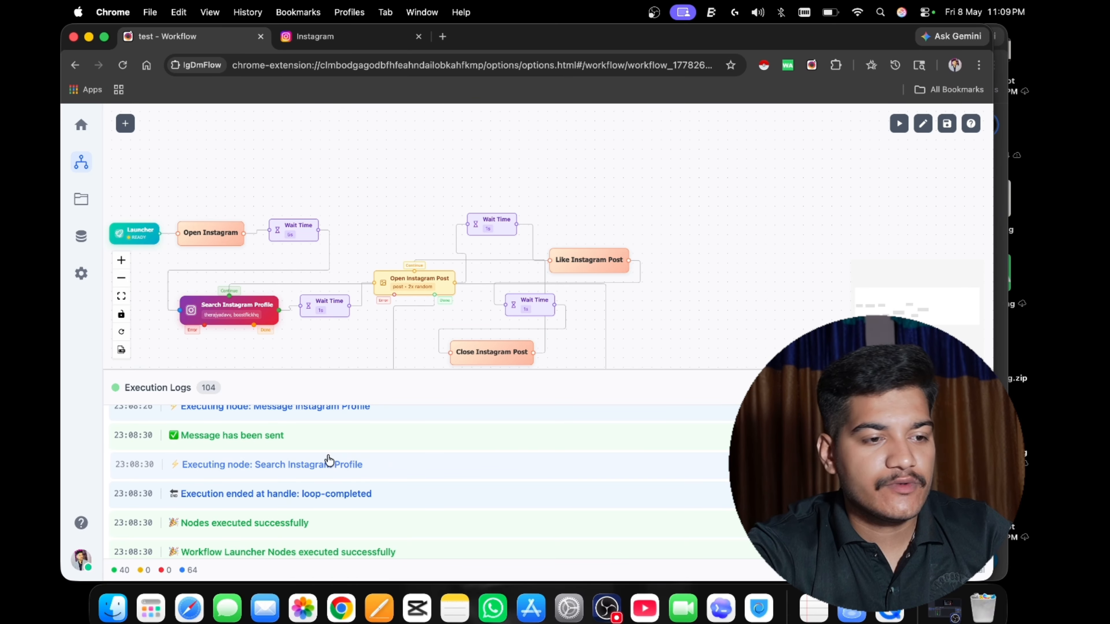
scroll(228, 503, "down", 1)
scroll(228, 502, "up", 10)
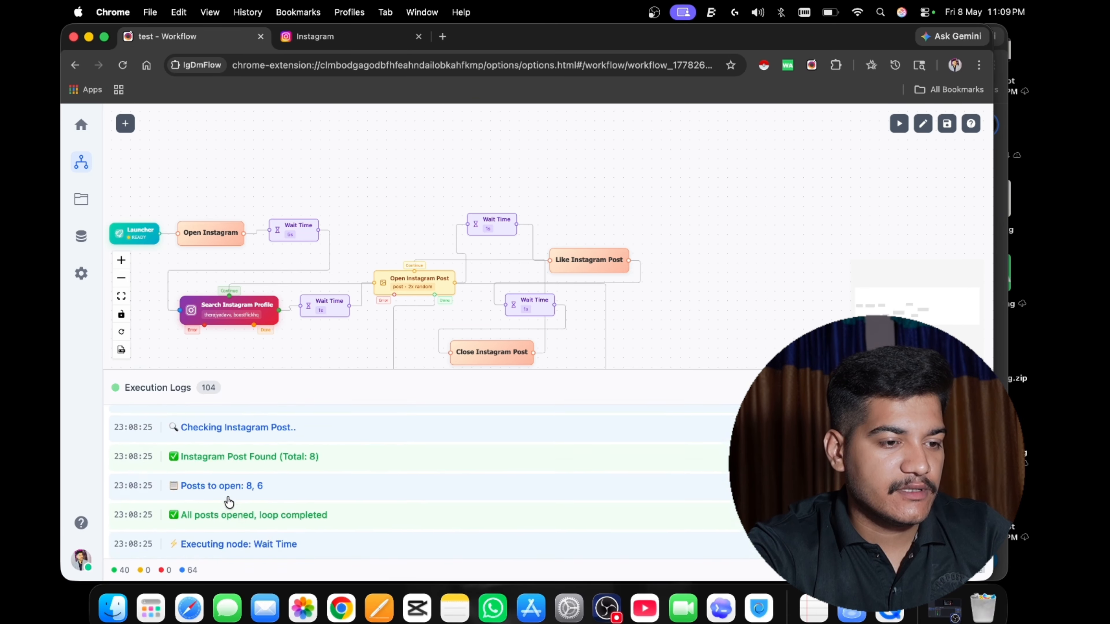
scroll(228, 503, "up", 10)
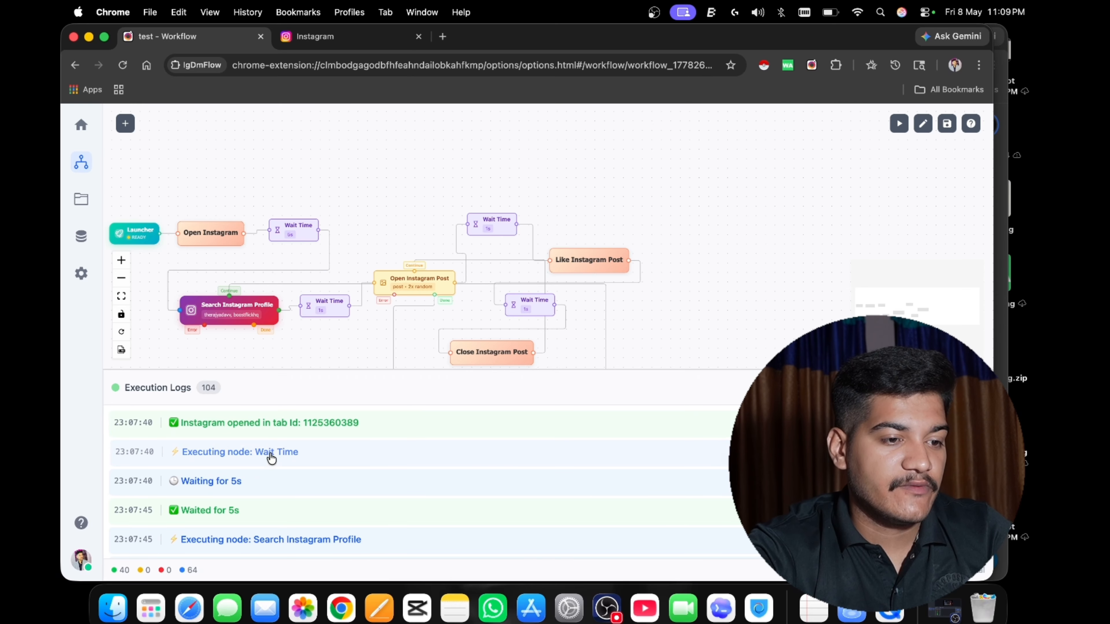
scroll(263, 467, "down", 2)
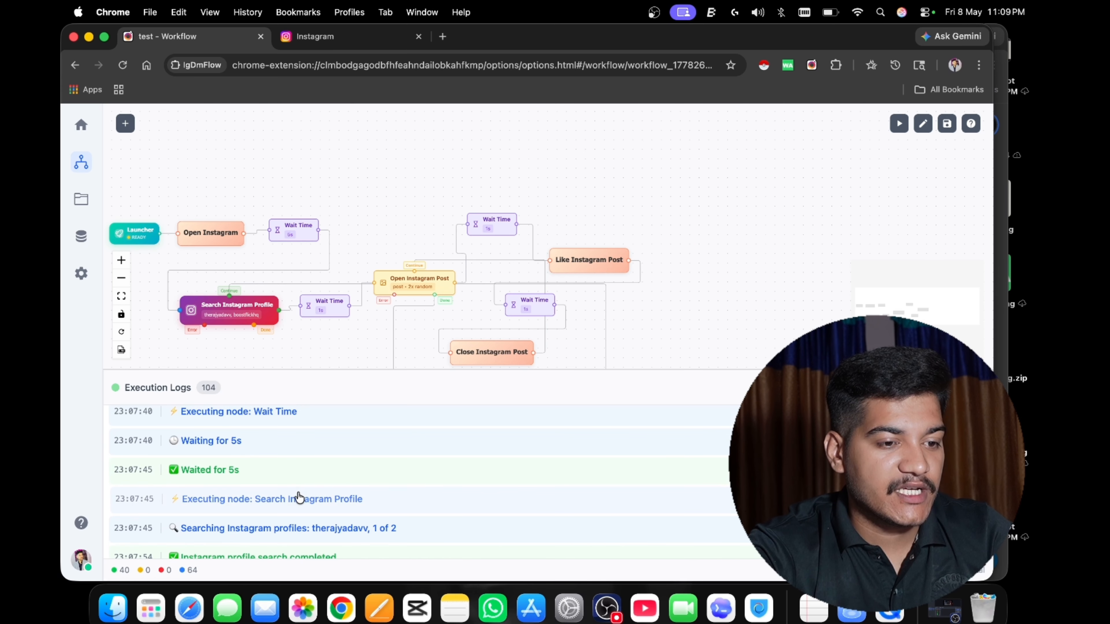
scroll(308, 501, "down", 2)
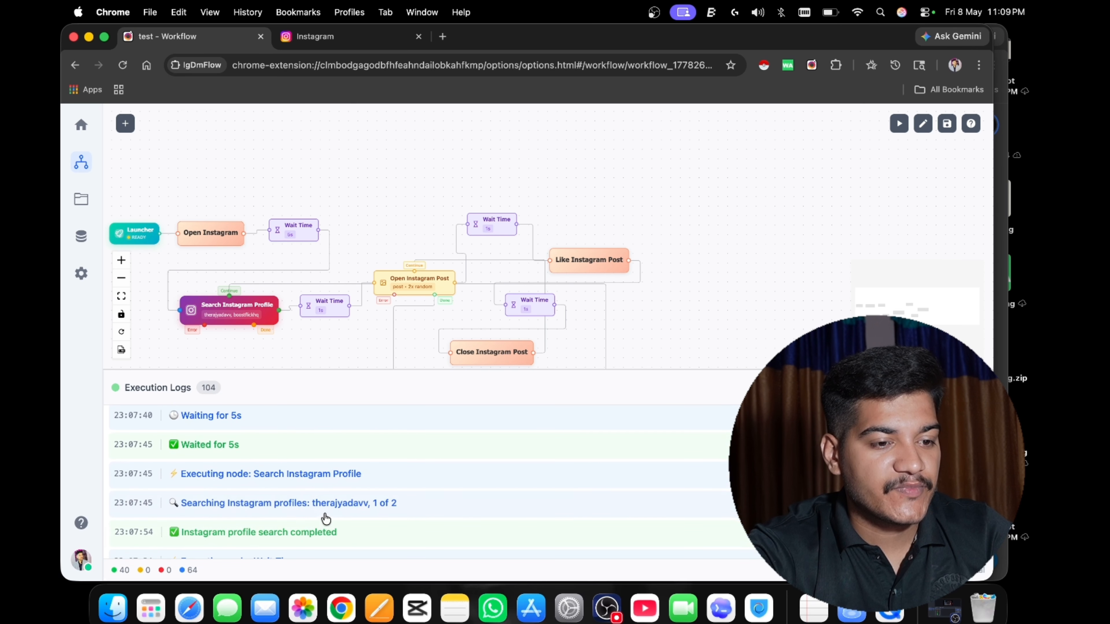
scroll(323, 519, "down", 2)
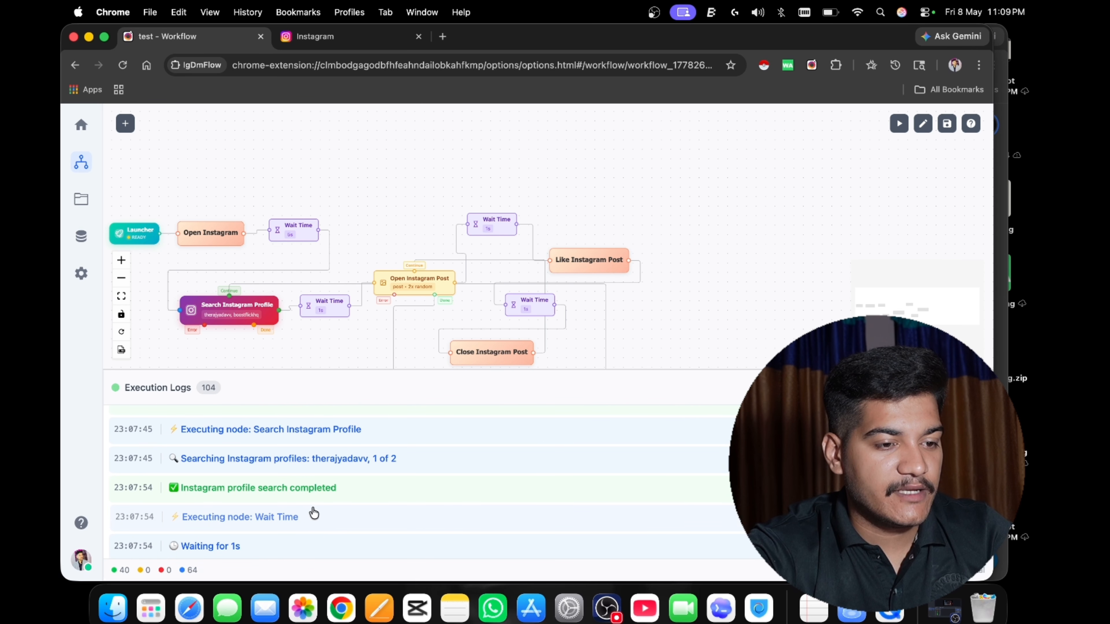
scroll(317, 507, "down", 2)
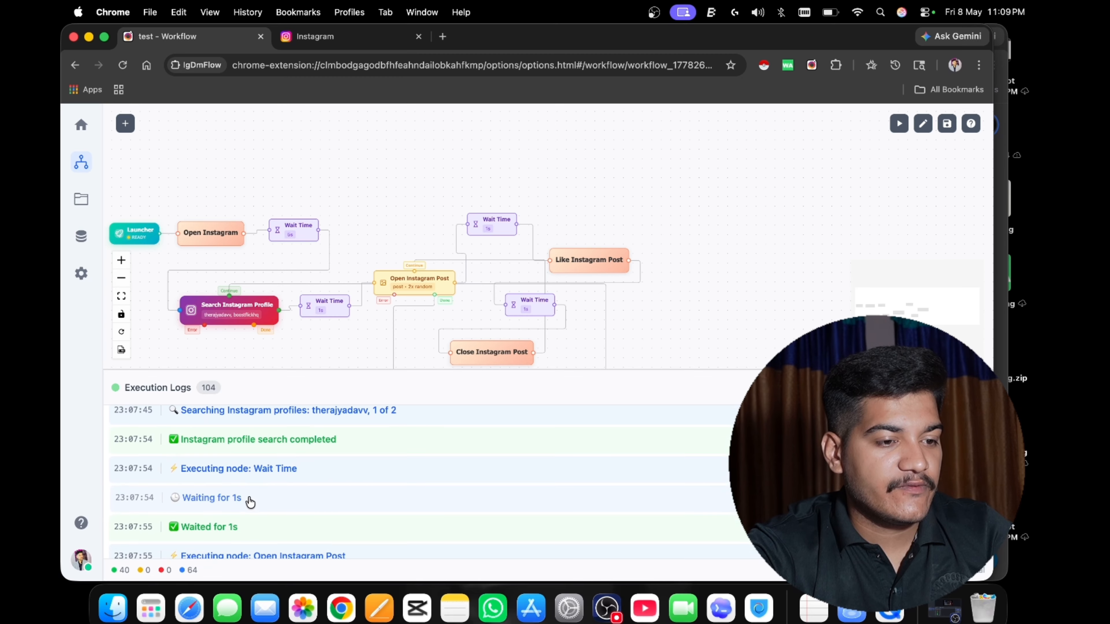
scroll(258, 509, "down", 4)
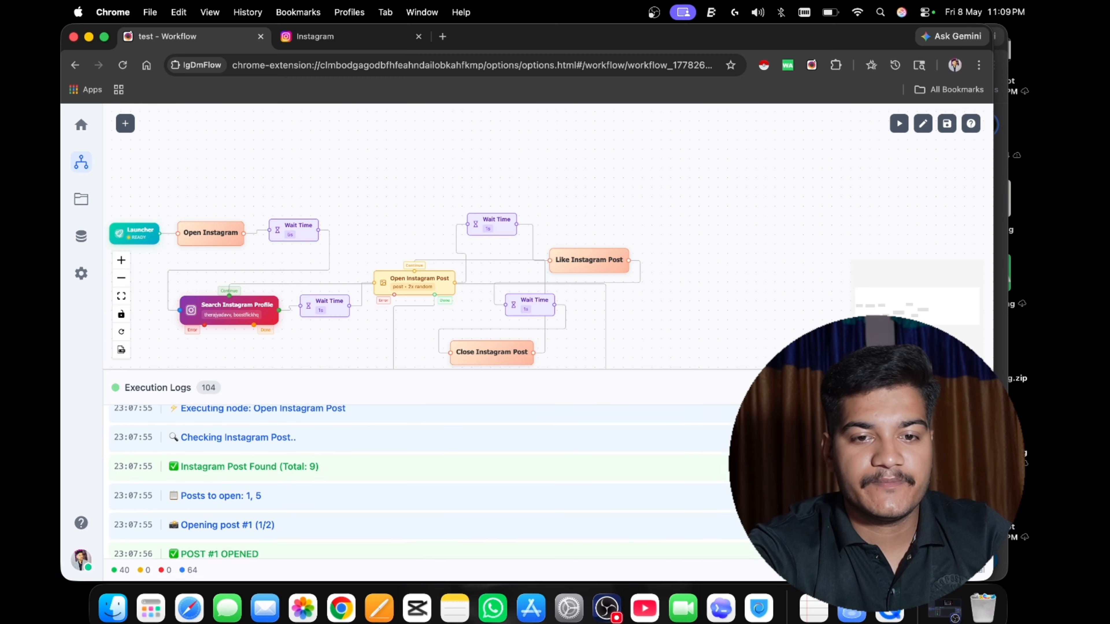
left_click(327, 391)
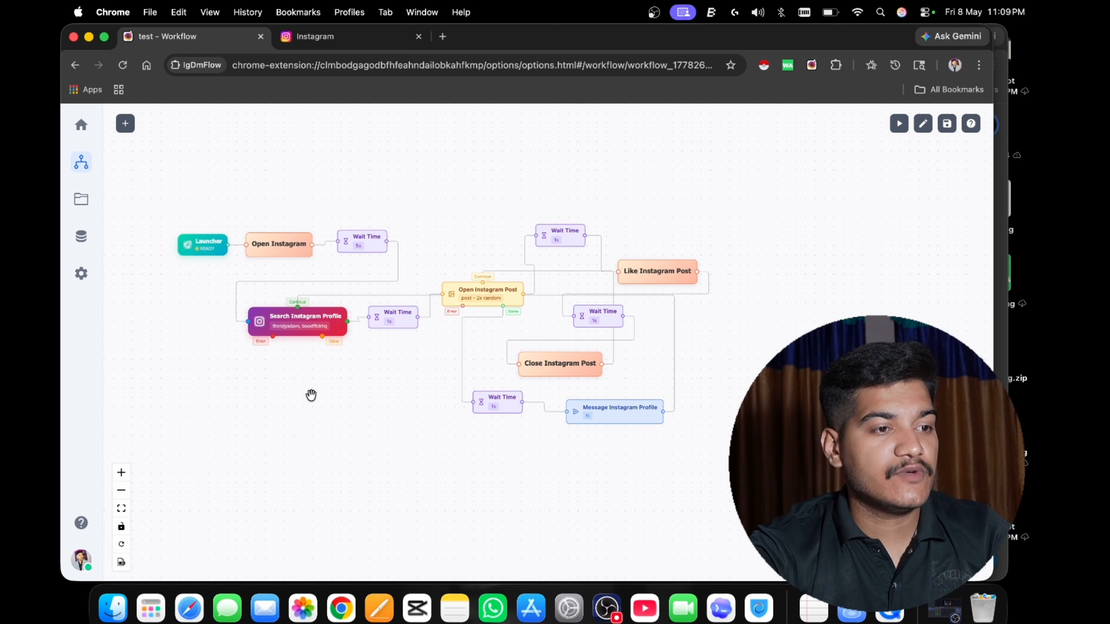
Start a new entry in the IgDmFlow database and give it the key "username".
left_click(82, 240)
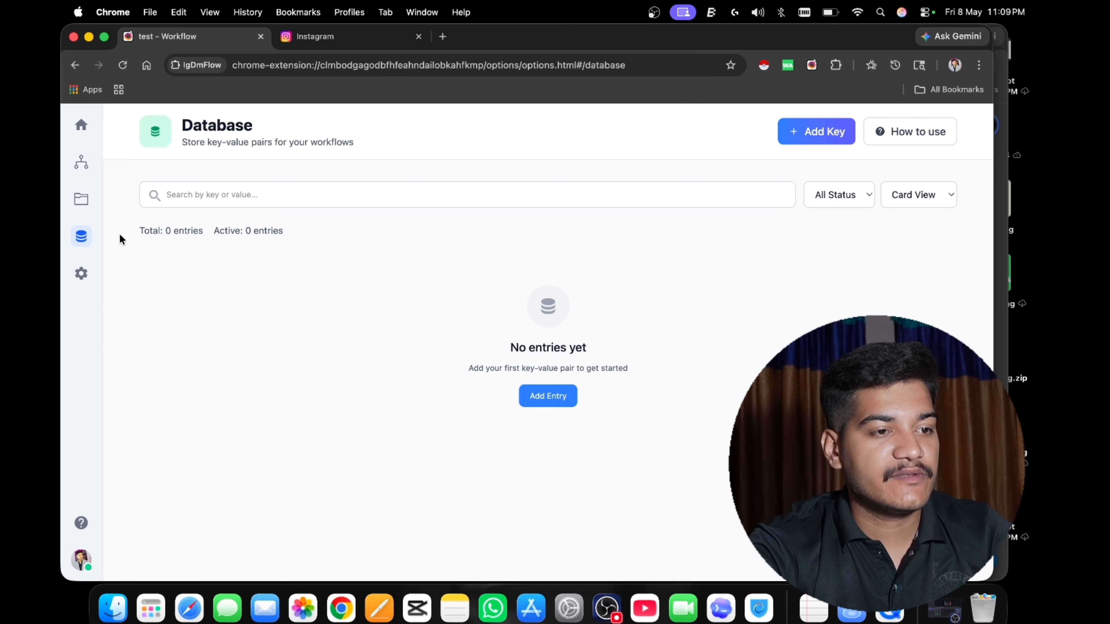
left_click(554, 403)
left_click(426, 297)
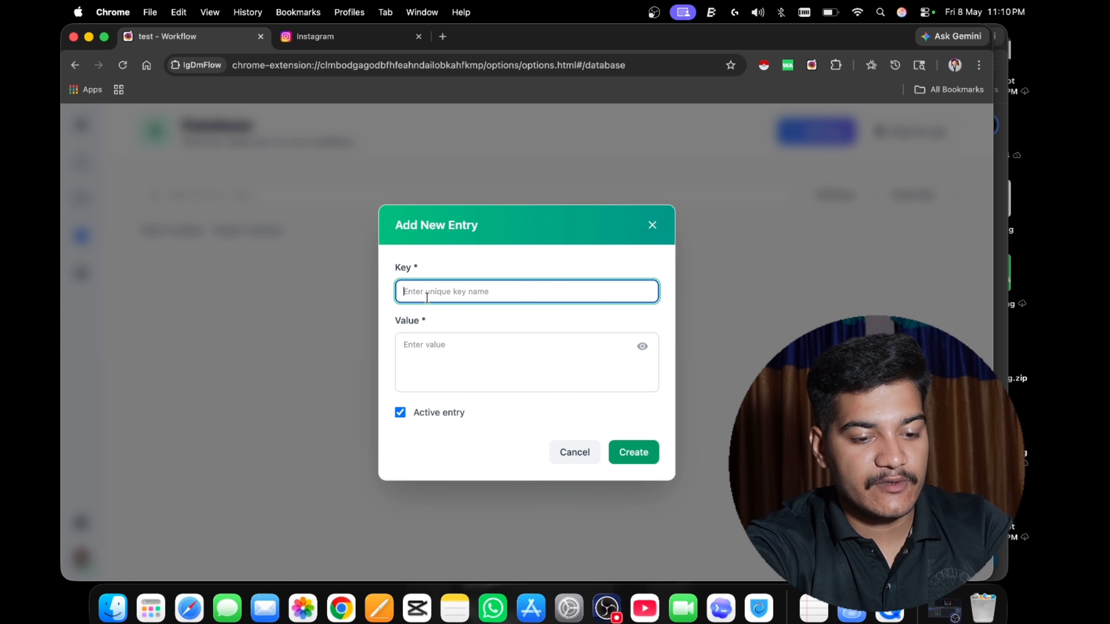
type("user")
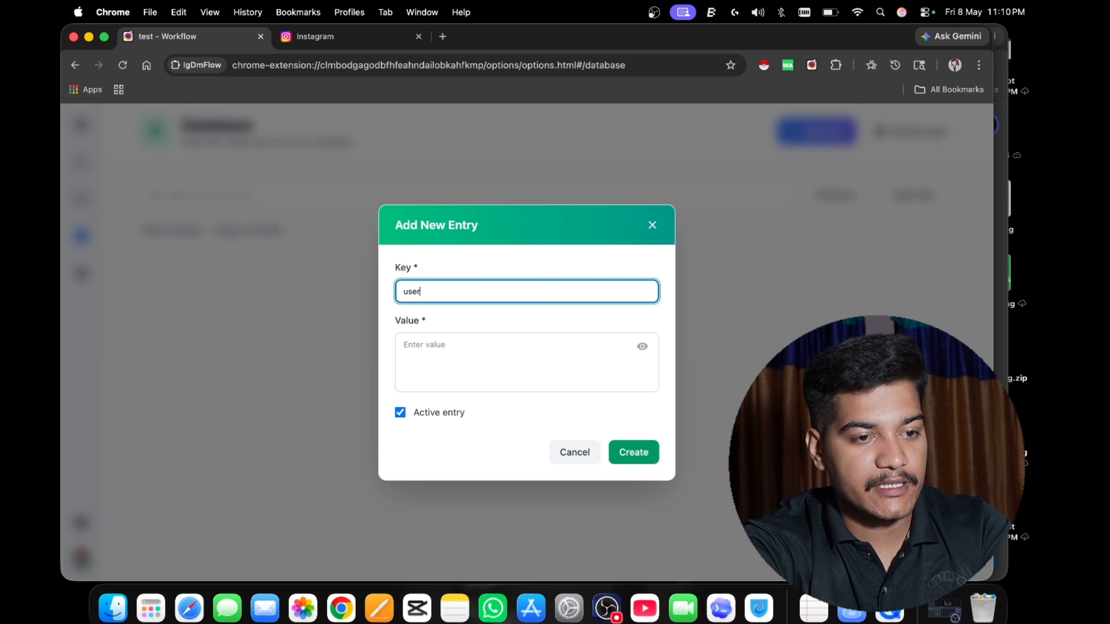
type("name")
Enter four comma-separated Instagram profile usernames, including boostflickhq and instagram, as the value and create the active entry.
left_click(450, 345)
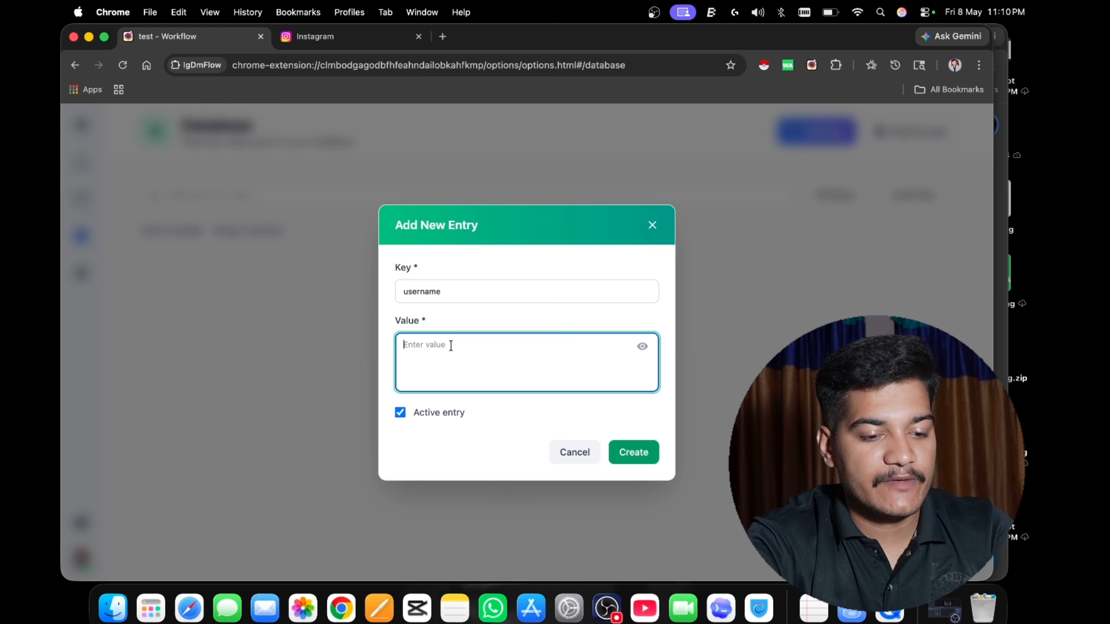
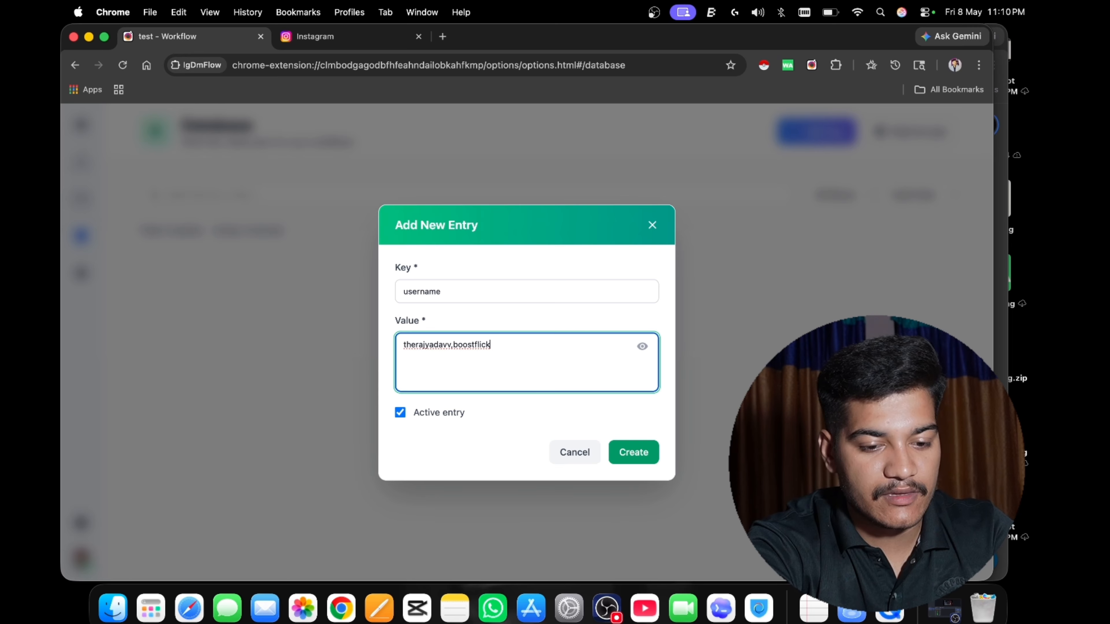
type("hq")
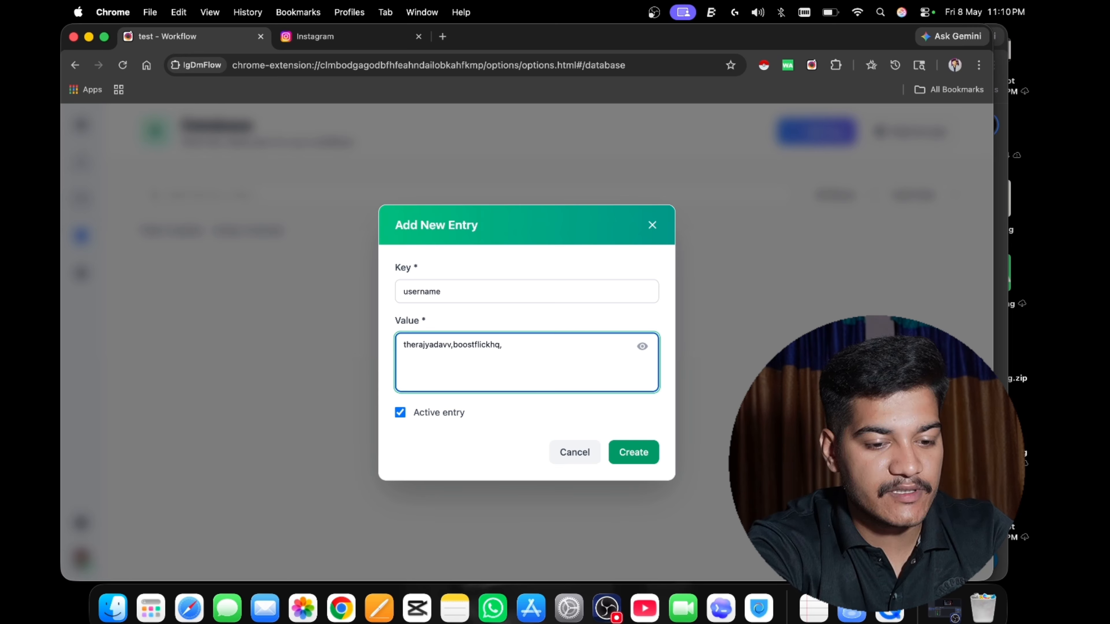
type(",instag")
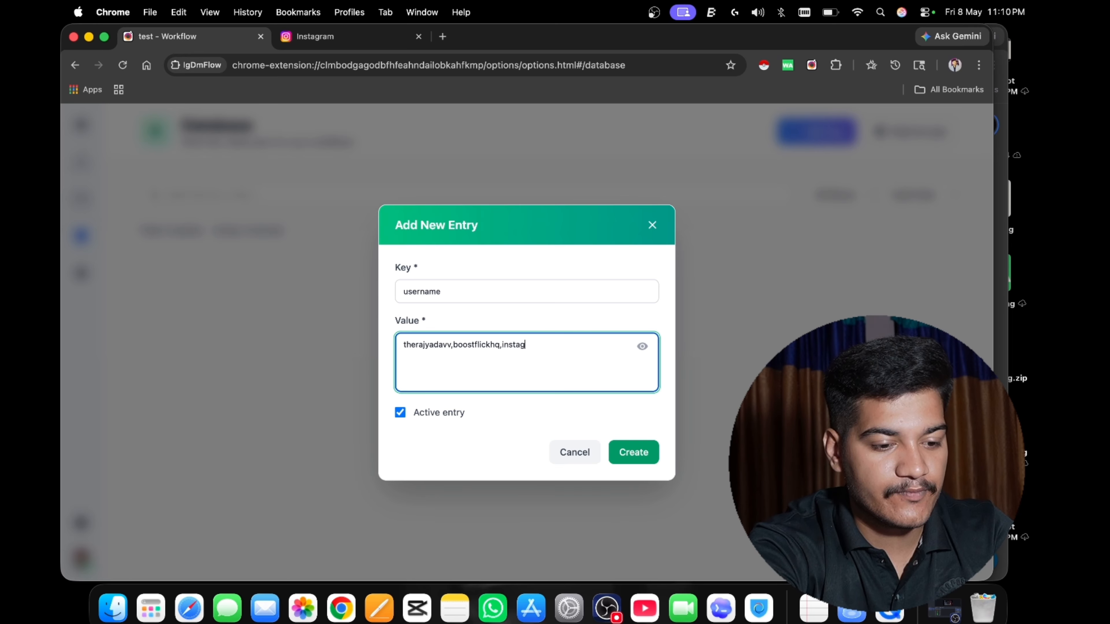
type("ram,elvish")
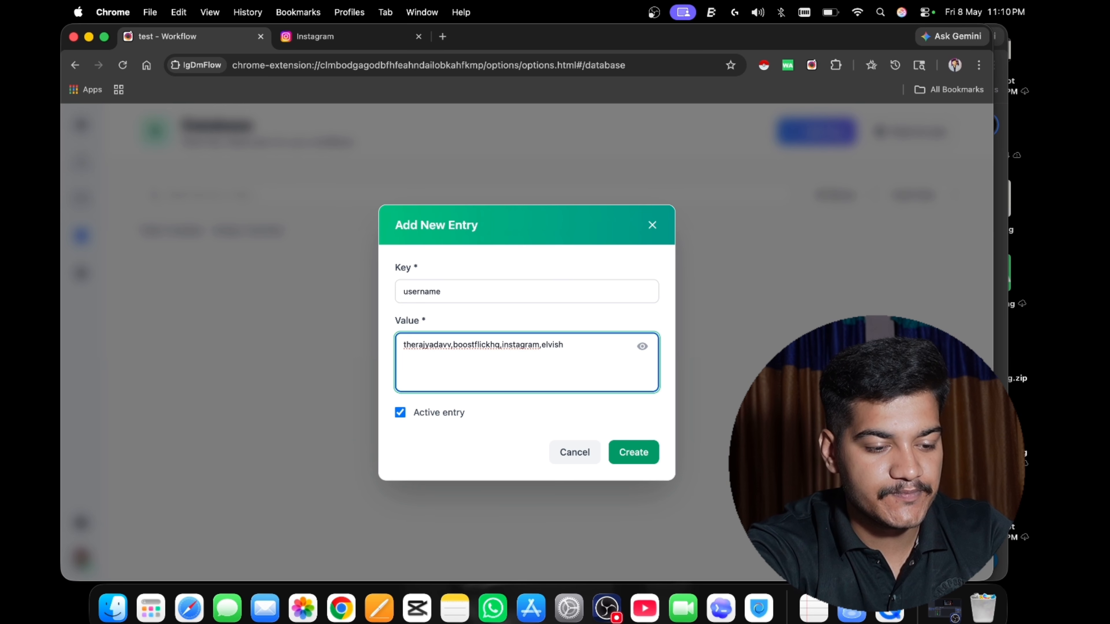
type("_yadav")
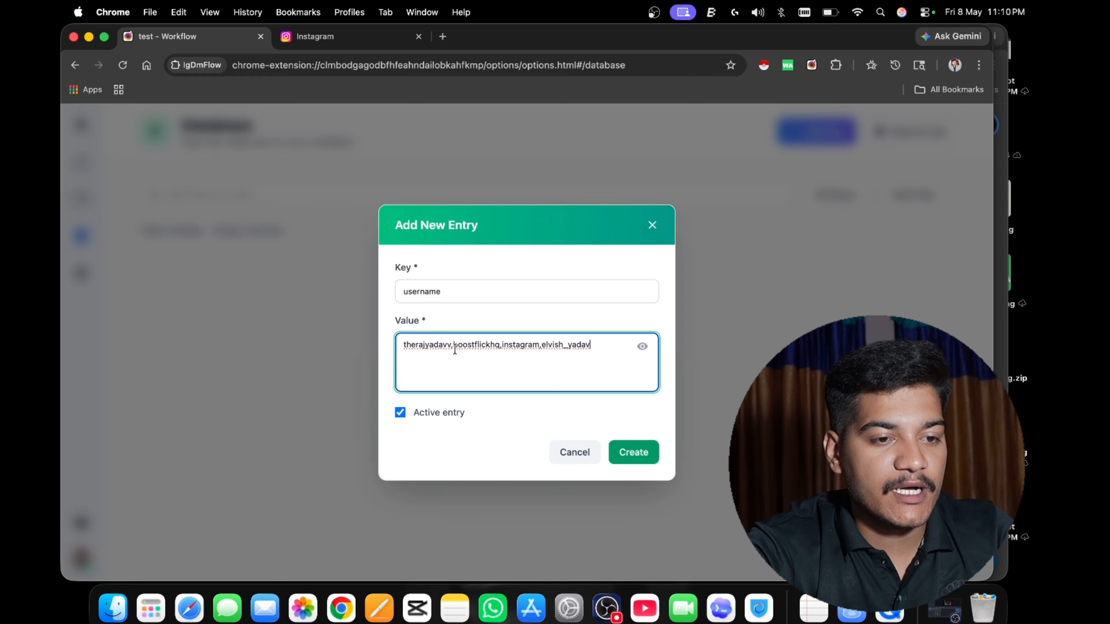
left_click(630, 460)
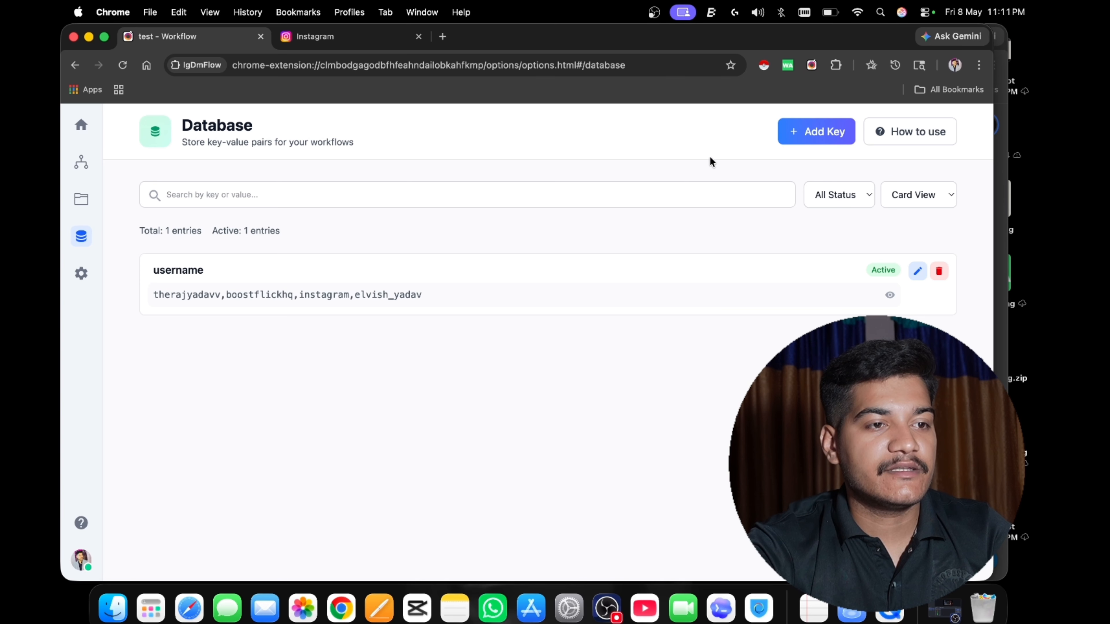
Start a new database entry and give it the key "diff messages".
left_click(801, 129)
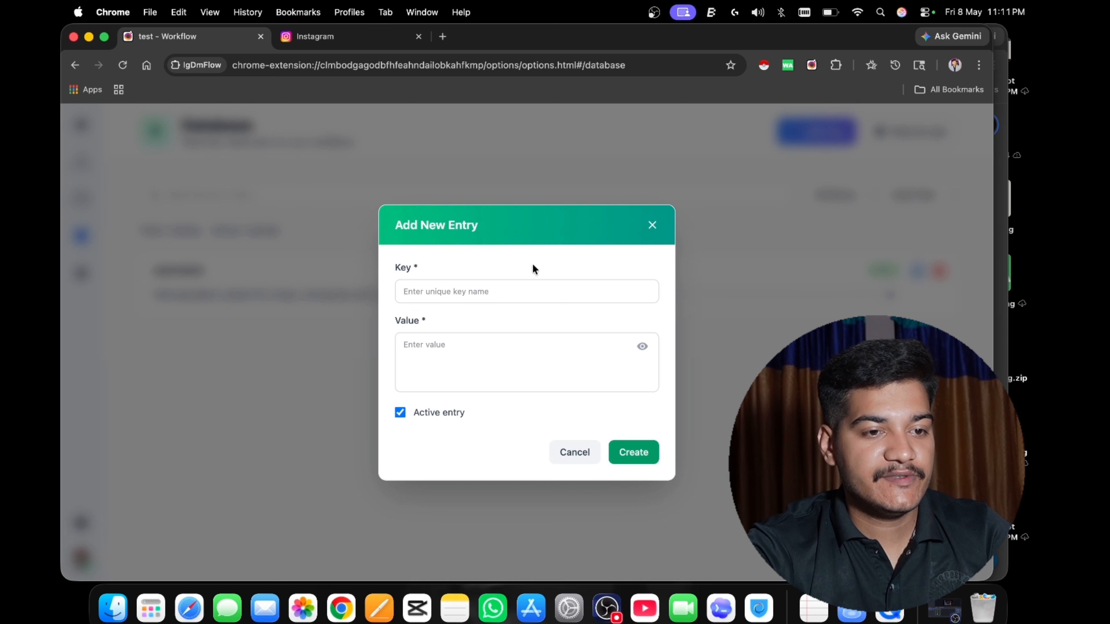
left_click(512, 285)
type("dif")
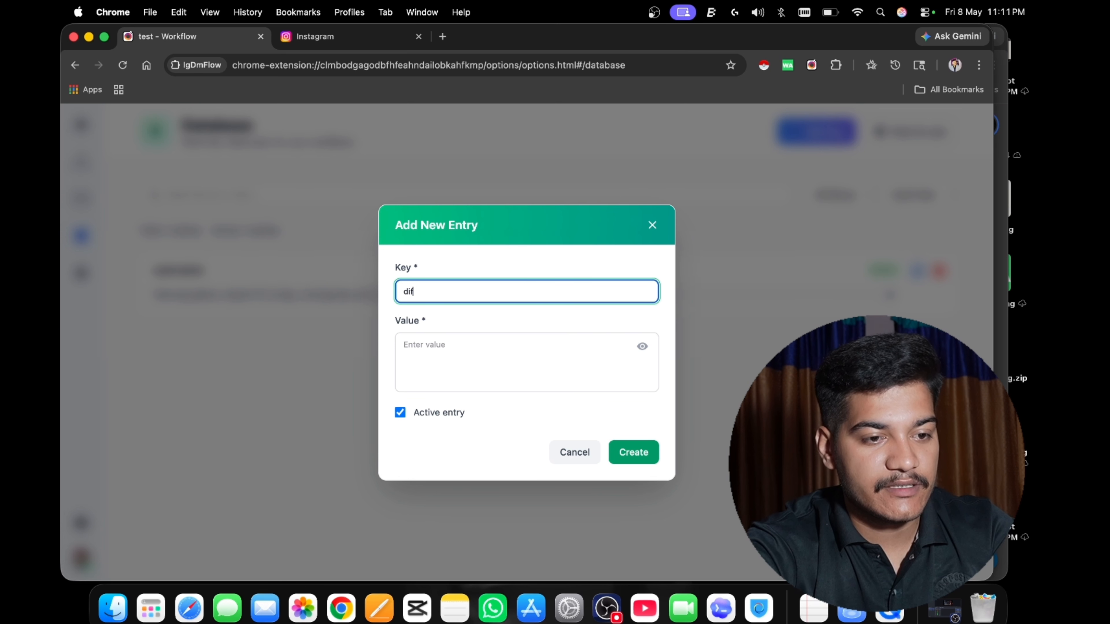
type("f mess")
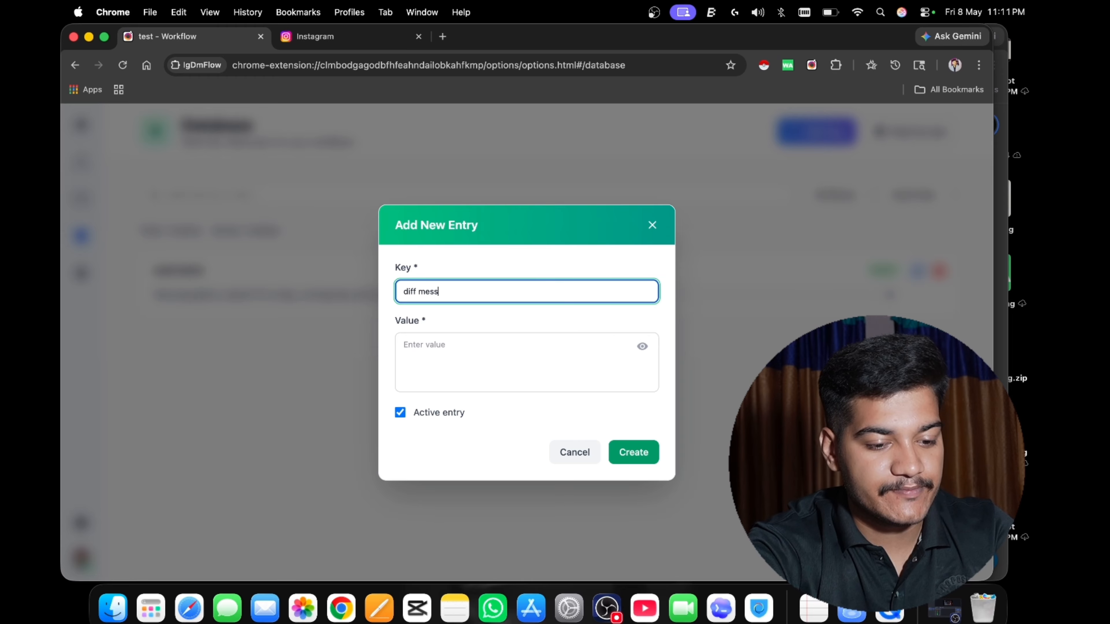
type("ages")
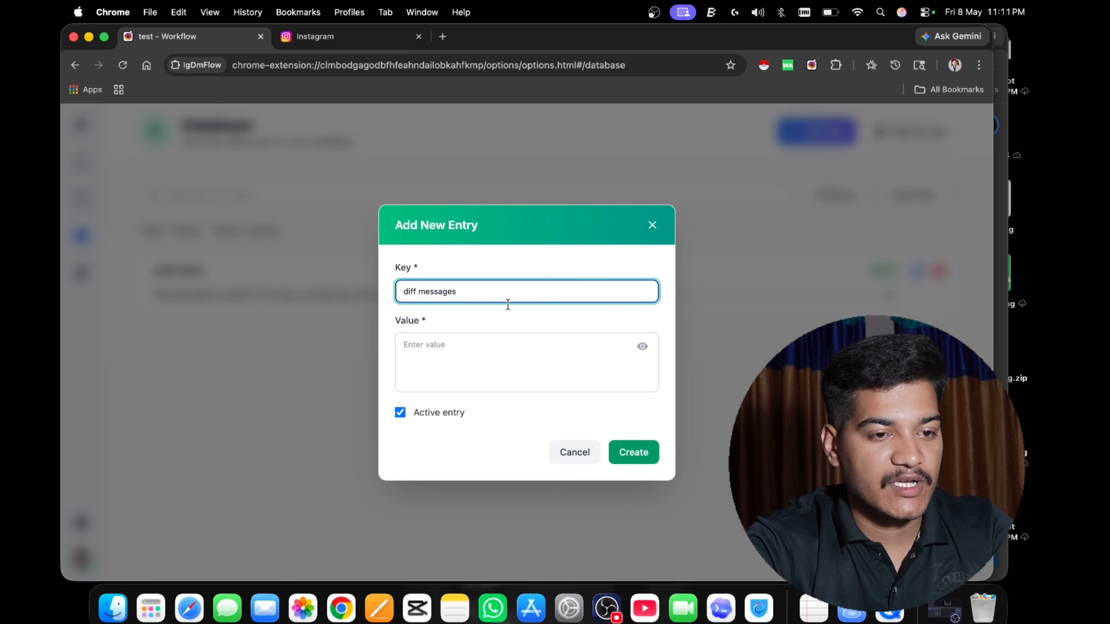
Enter the messages "HI", "Hey" and "Hello" as the value, separated by lines of five dashes, and create the active entry.
left_click(490, 363)
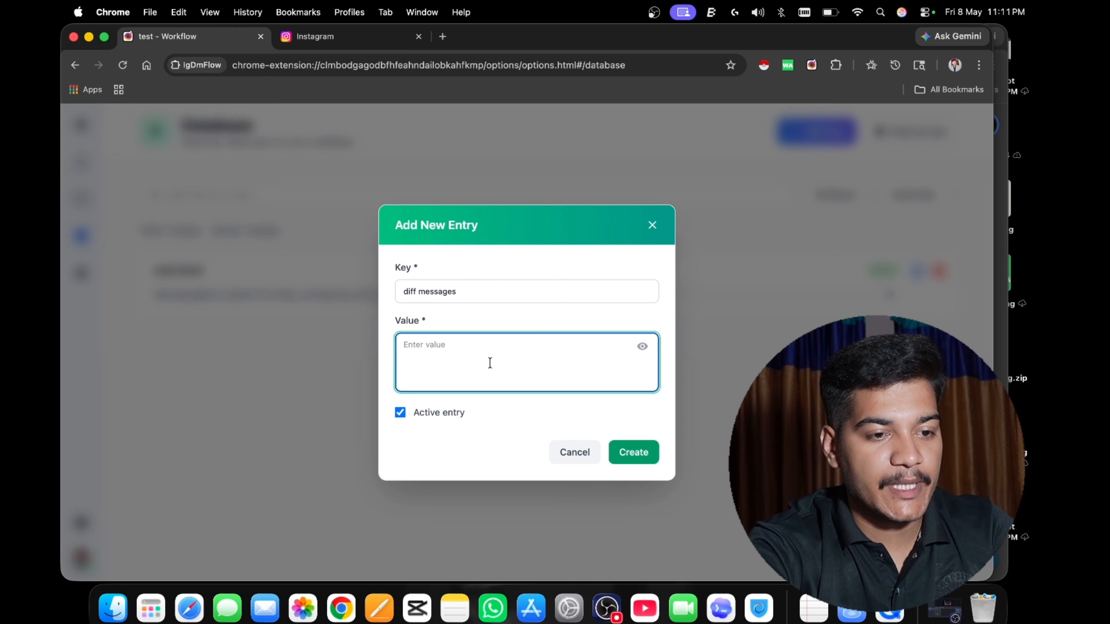
type("HI")
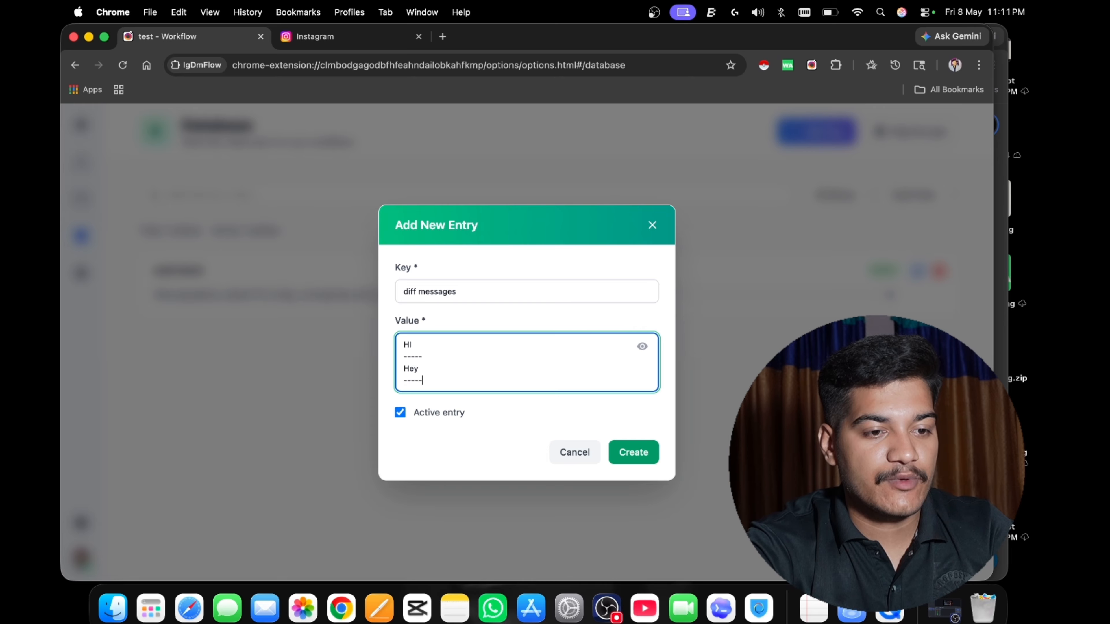
key("Return")
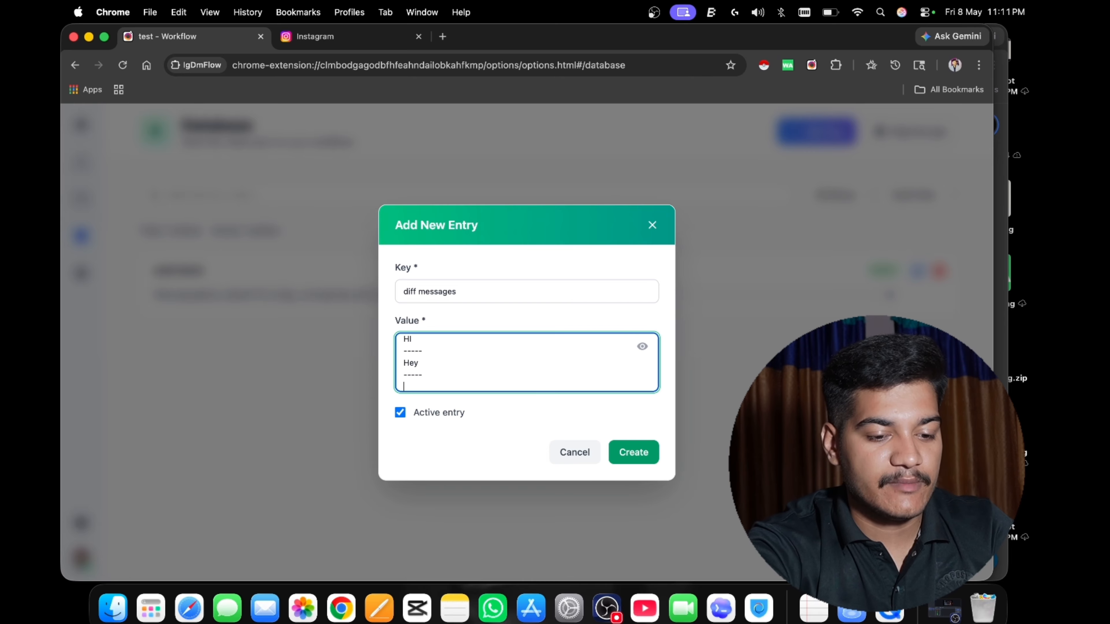
type("Hello")
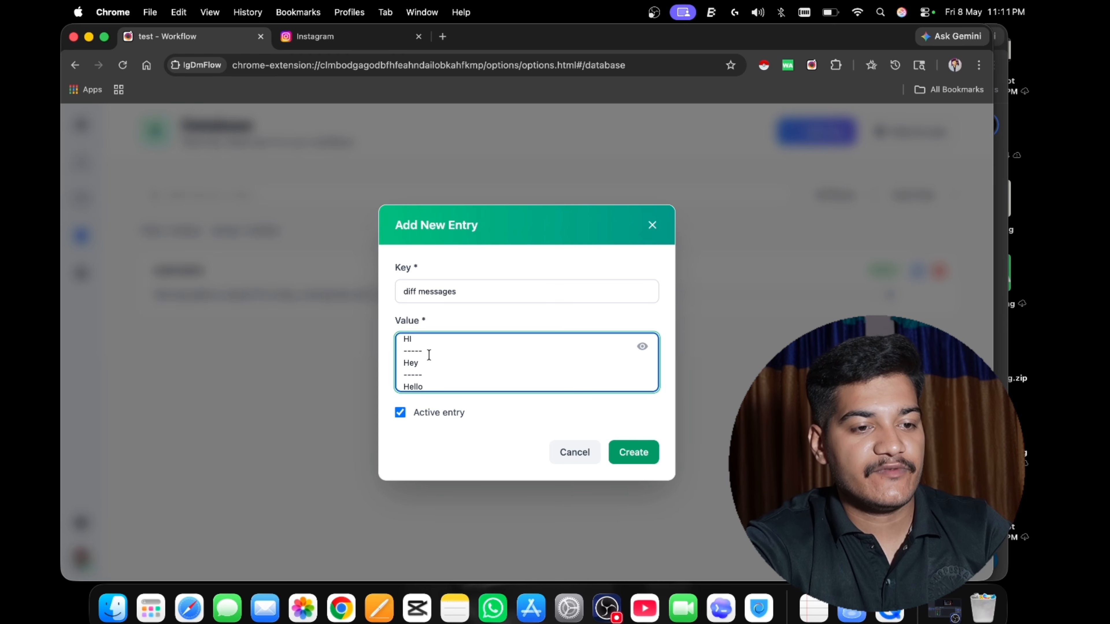
scroll(414, 371, "up", 1)
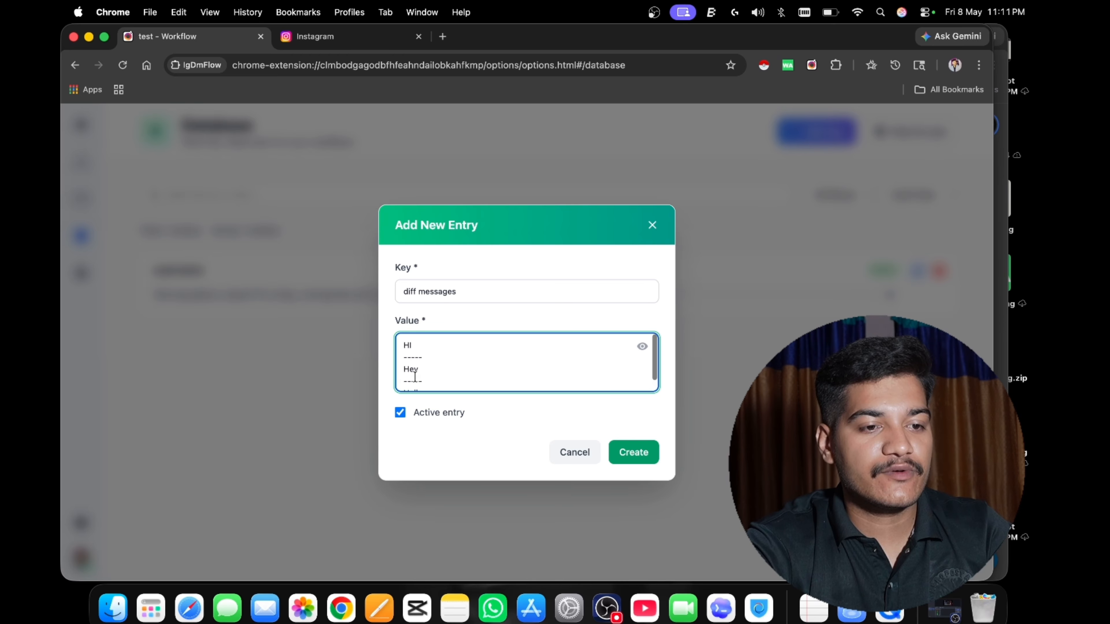
scroll(414, 377, "down", 1)
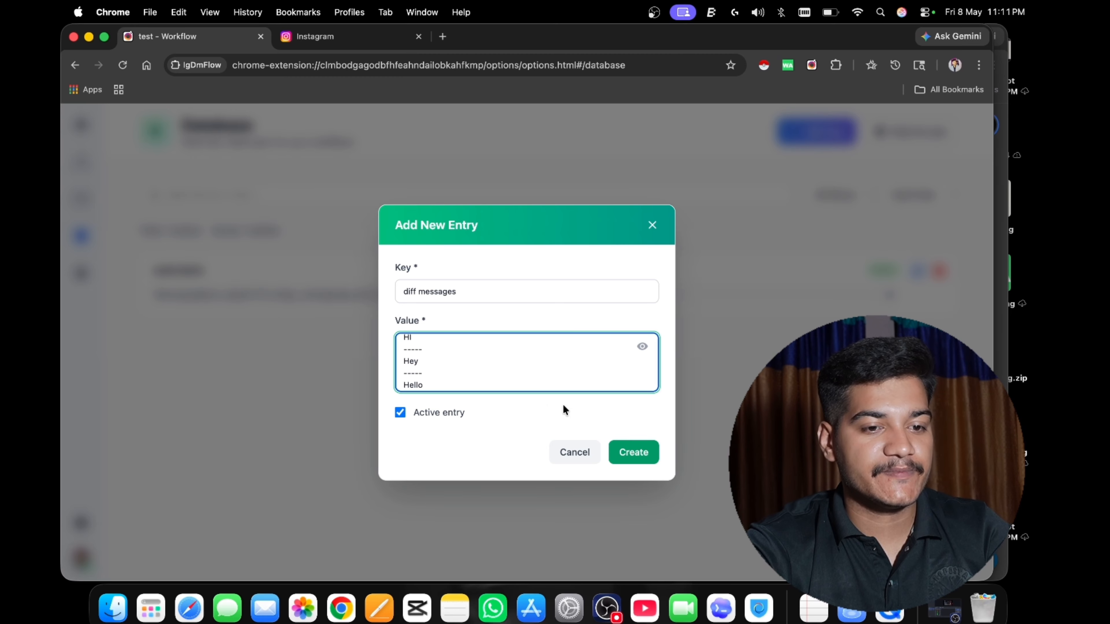
left_click(624, 451)
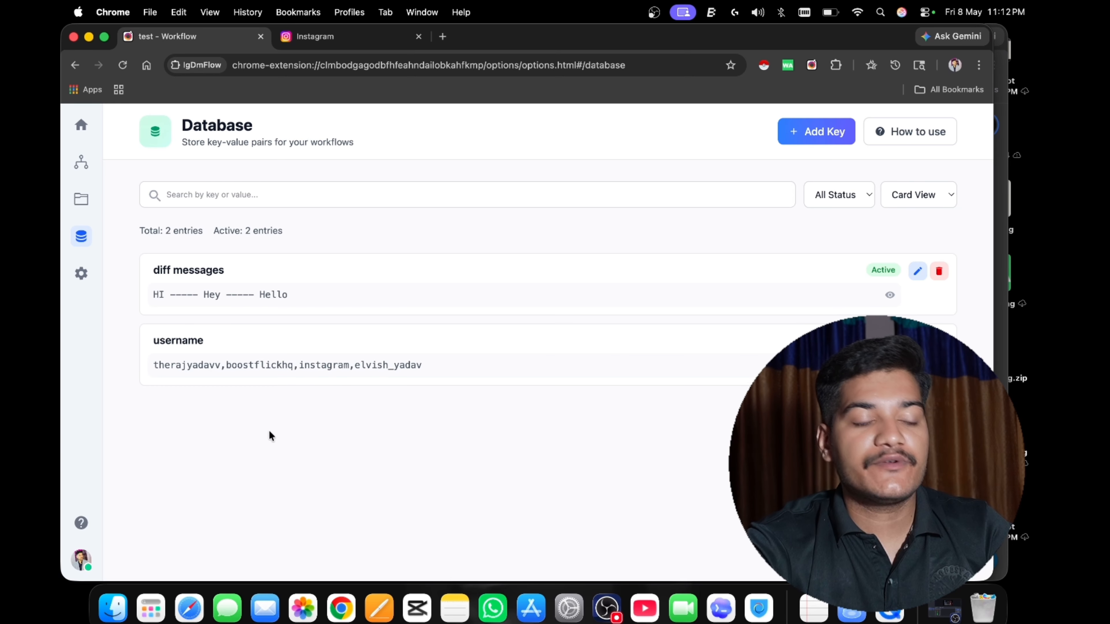
Open the Variables Guide in the help section and review the database variable syntax and the list of profile variables.
left_click(80, 524)
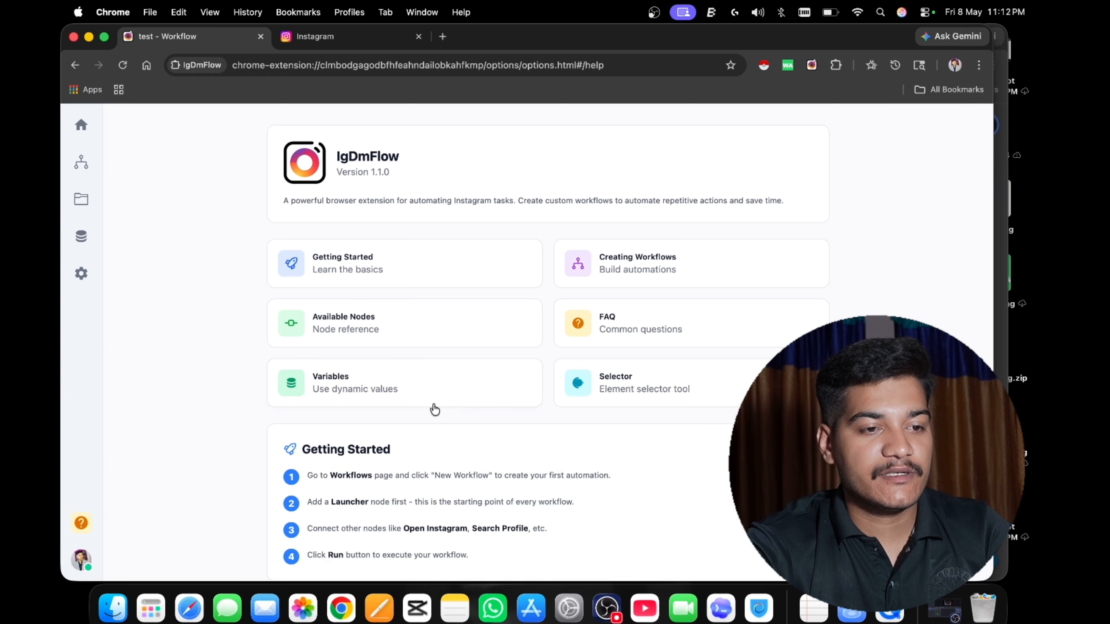
left_click(386, 396)
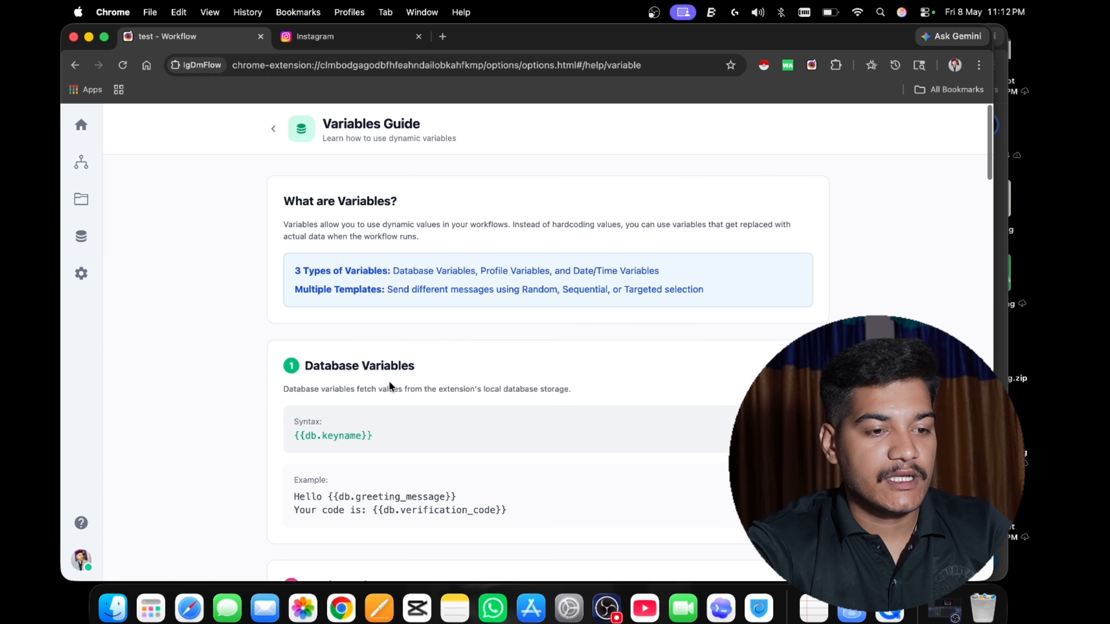
scroll(389, 381, "down", 2)
scroll(388, 381, "up", 1)
scroll(388, 381, "down", 10)
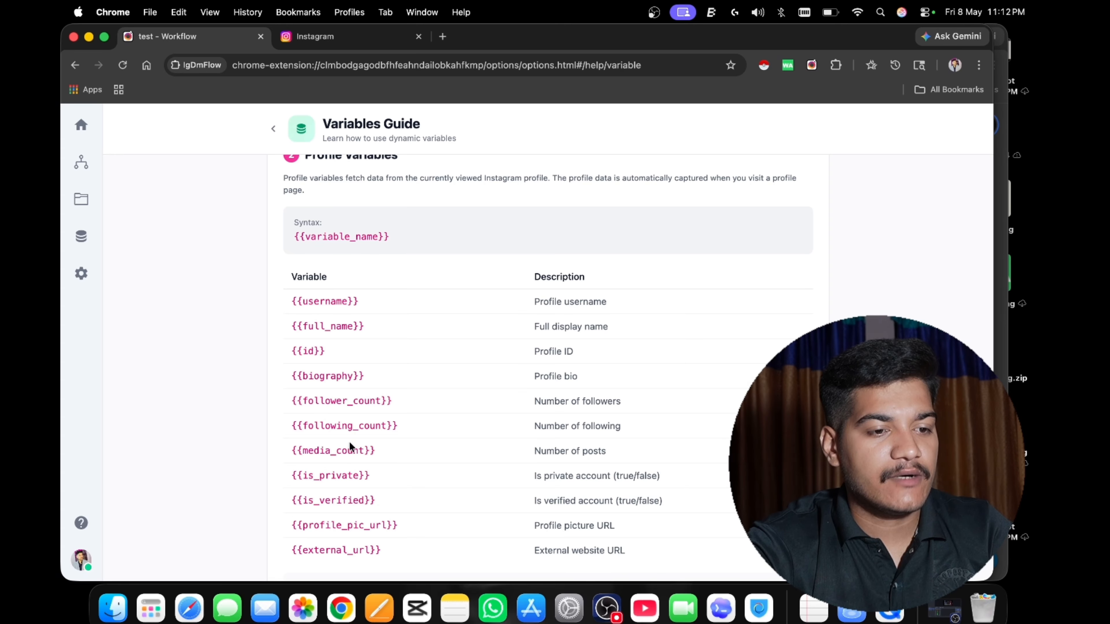
scroll(346, 445, "down", 2)
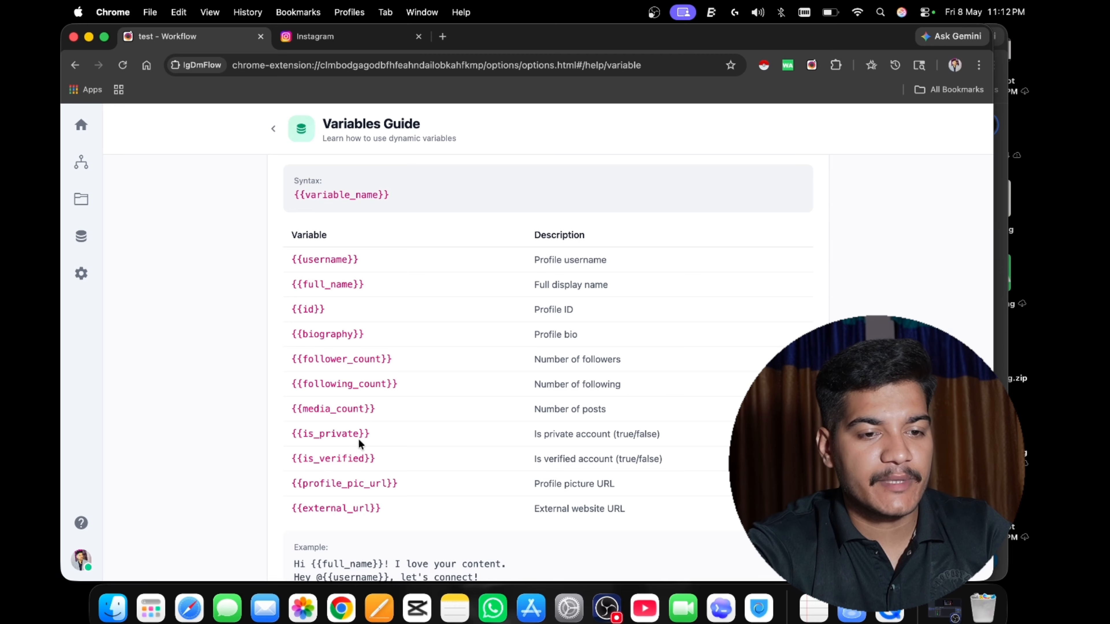
scroll(366, 394, "up", 1)
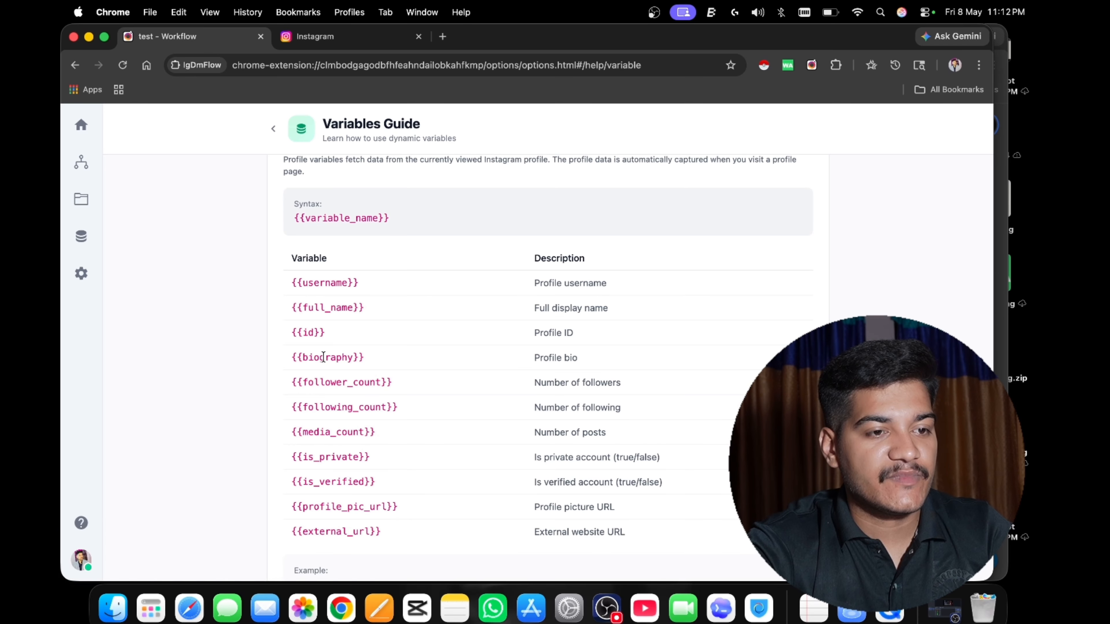
scroll(323, 355, "up", 5)
scroll(323, 354, "up", 4)
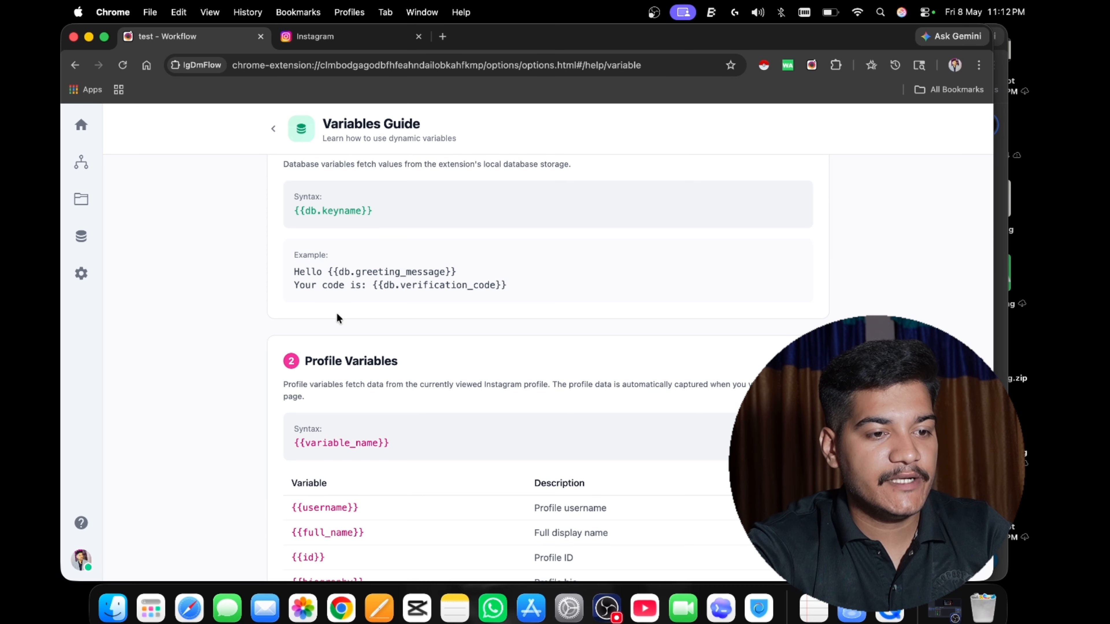
scroll(338, 306, "down", 2)
scroll(318, 434, "down", 1)
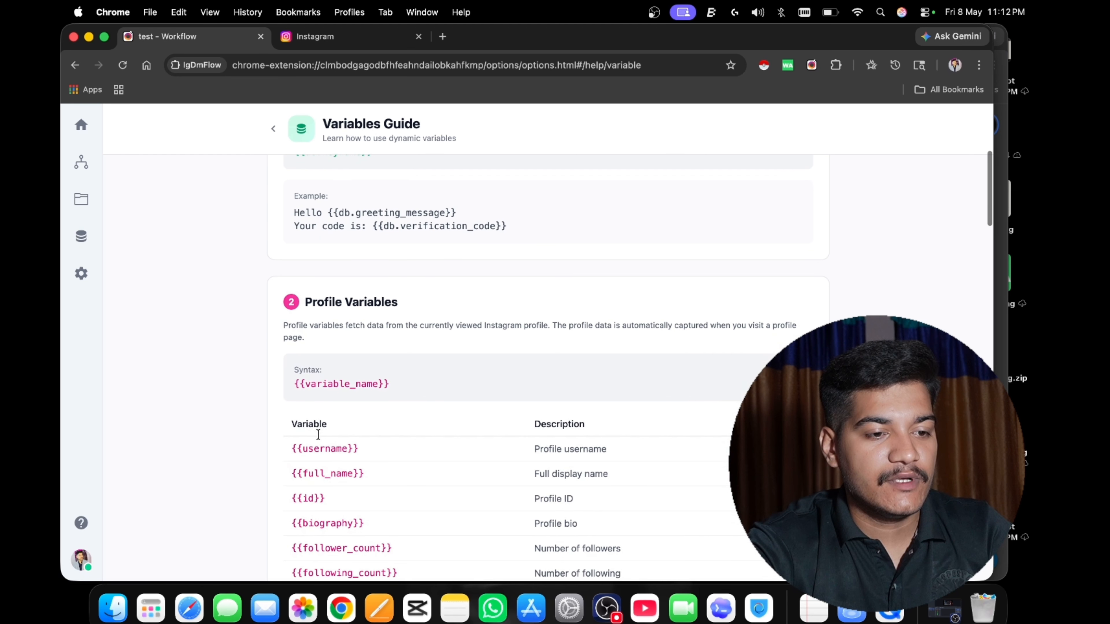
Copy the {{username}} profile variable from the guide, add it after "HI" in the "diff messages" value and update the entry.
double_click(305, 450)
triple_click(305, 450)
key("super+c")
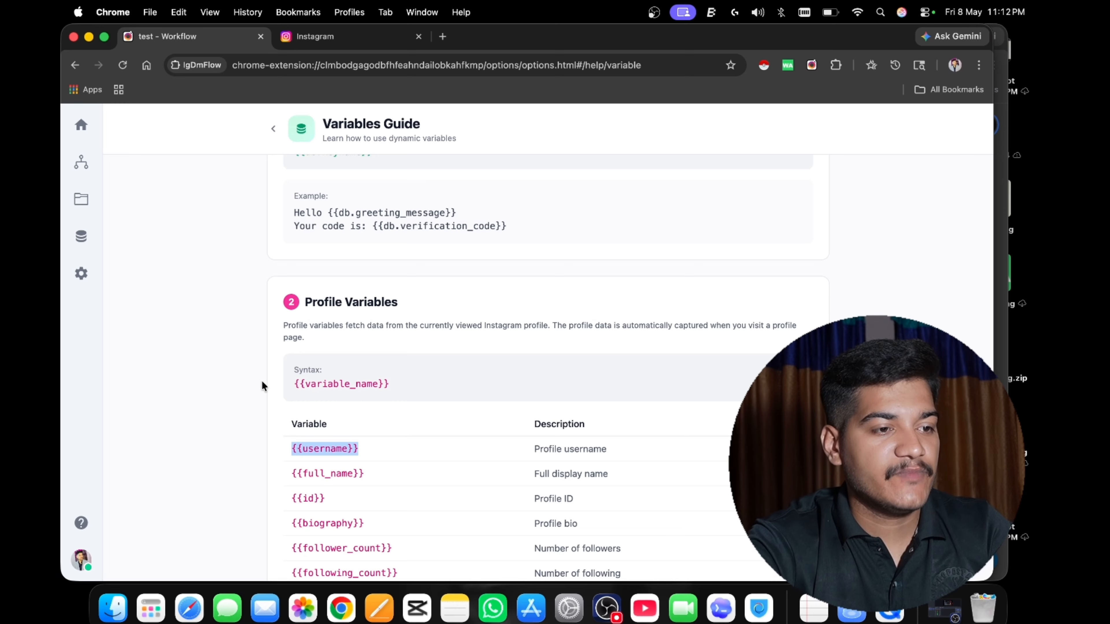
left_click(81, 235)
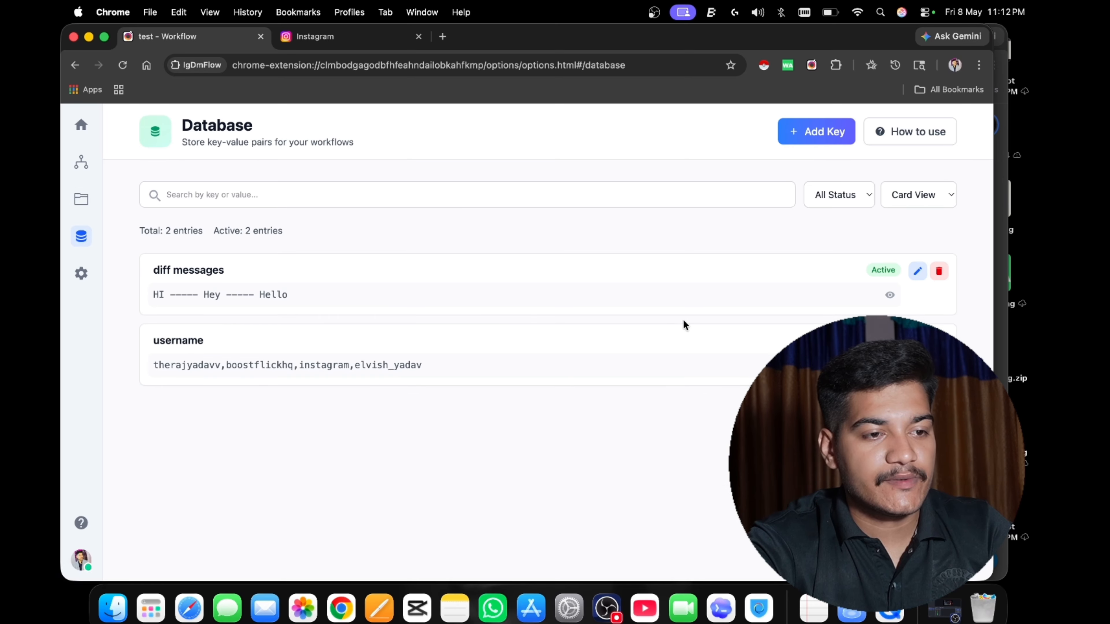
left_click(911, 273)
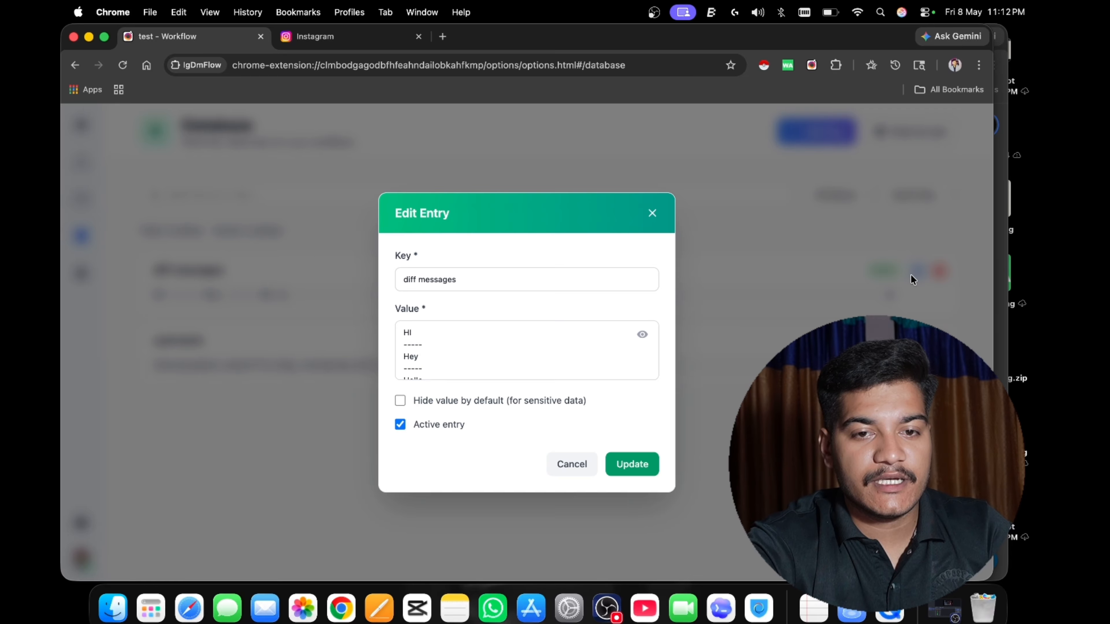
left_click(451, 329)
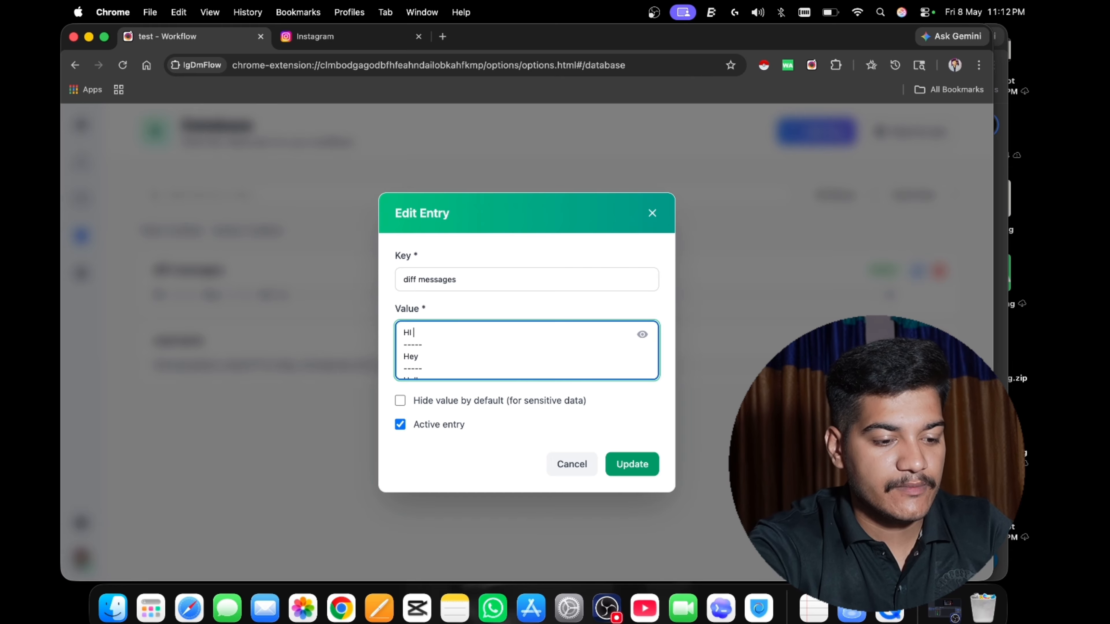
key("super+v")
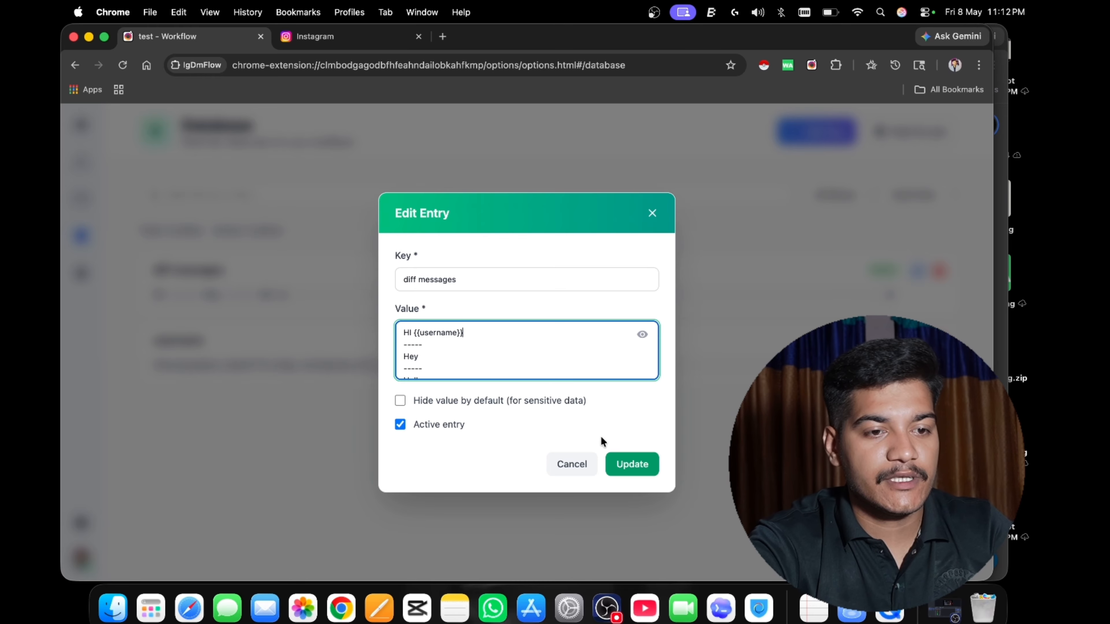
left_click(630, 464)
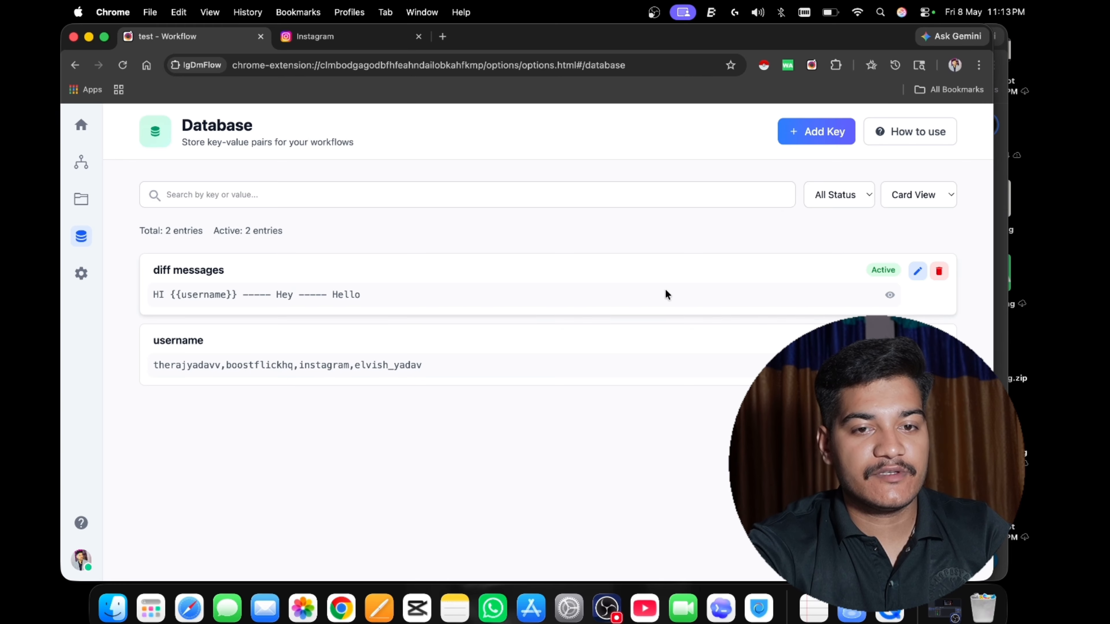
Open the test workflow and the settings of its Search Instagram Profile node.
left_click(82, 165)
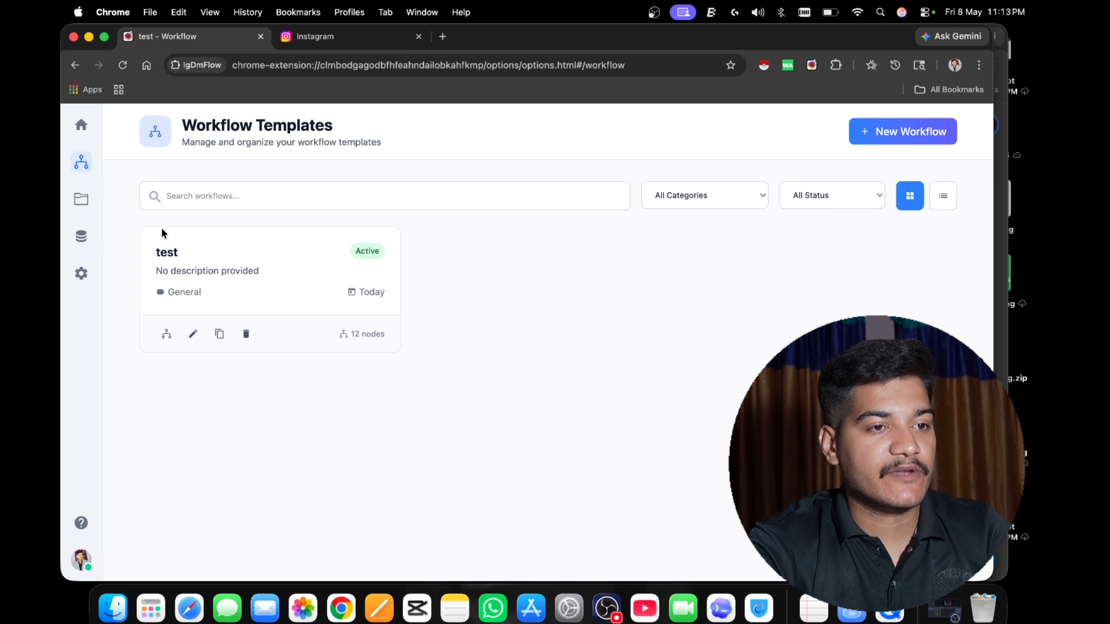
left_click(171, 254)
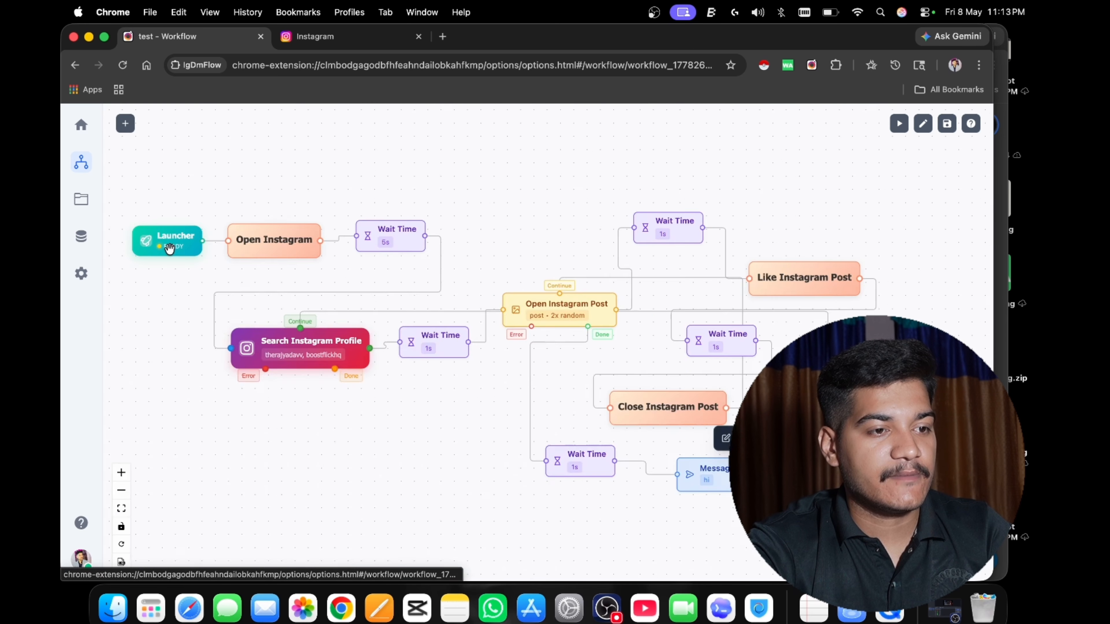
mouse_move(519, 326)
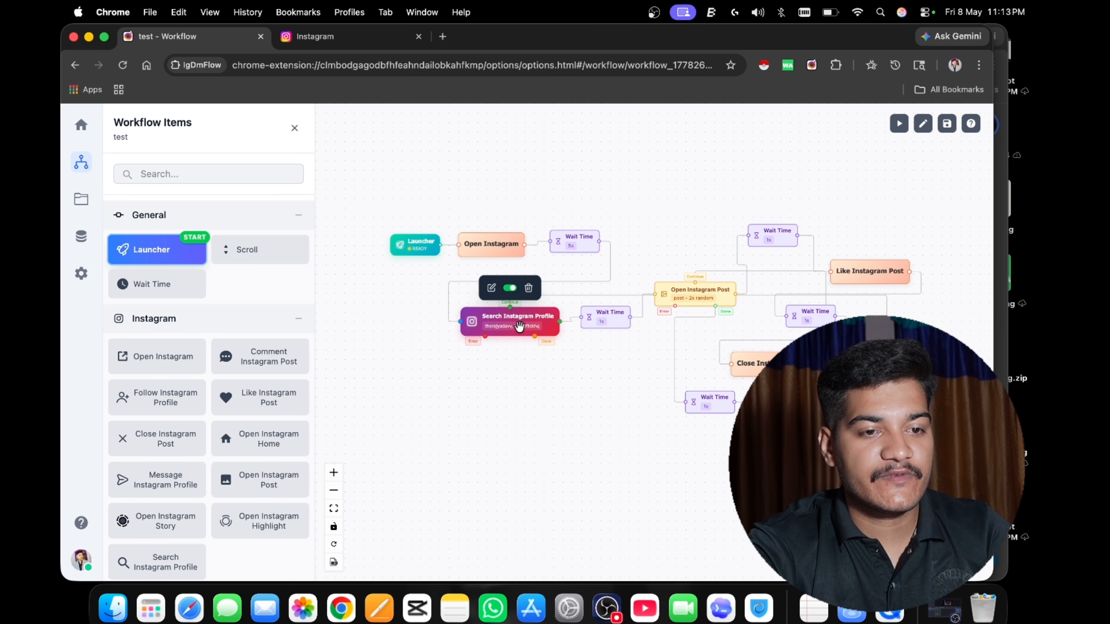
left_click(491, 288)
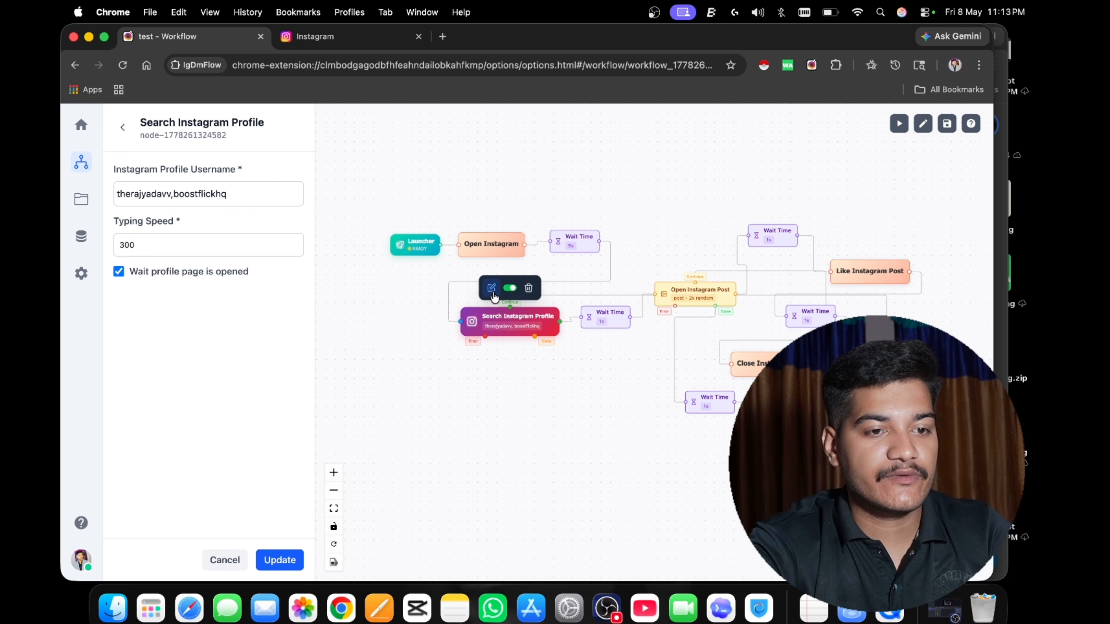
Replace the profile usernames in the Search Instagram Profile node with the db.username variable and update the node.
left_click(238, 198)
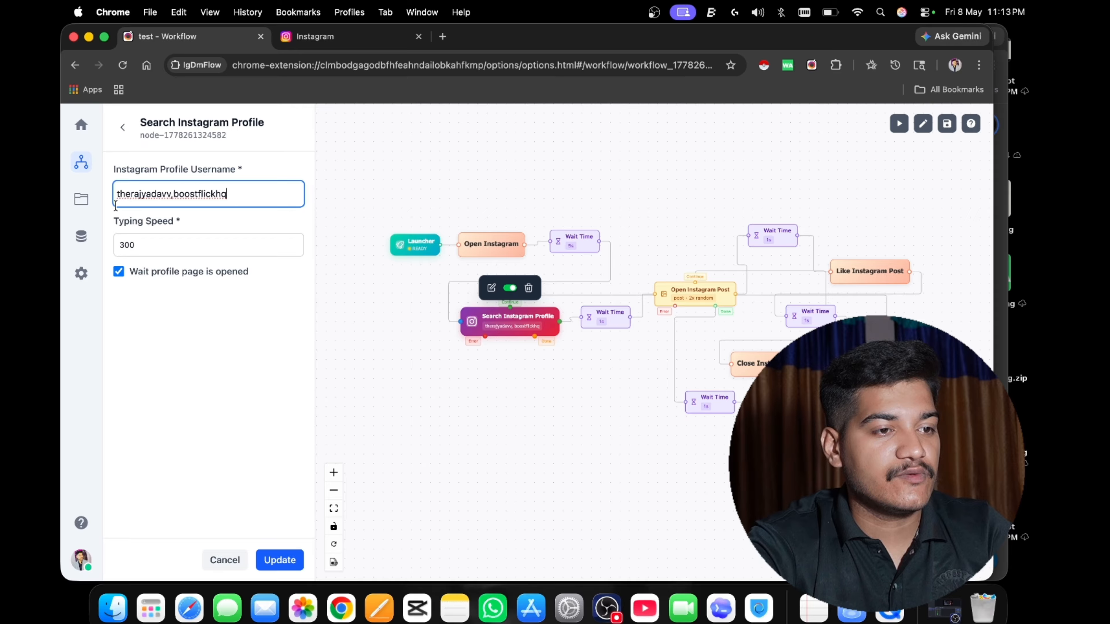
left_click_drag(116, 205, 113, 198)
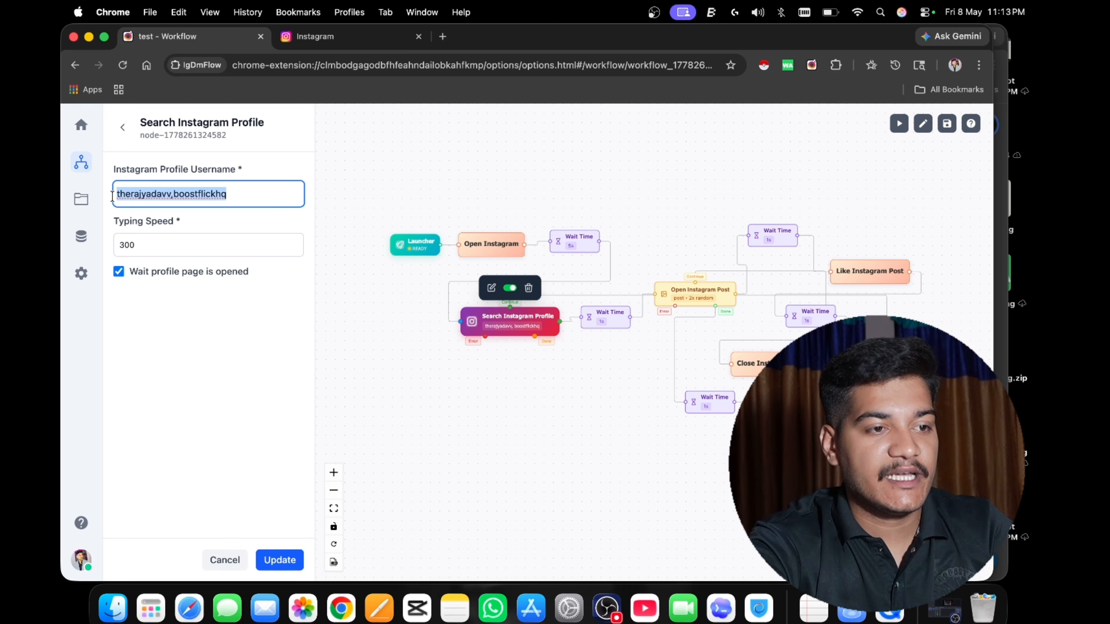
key("BackSpace")
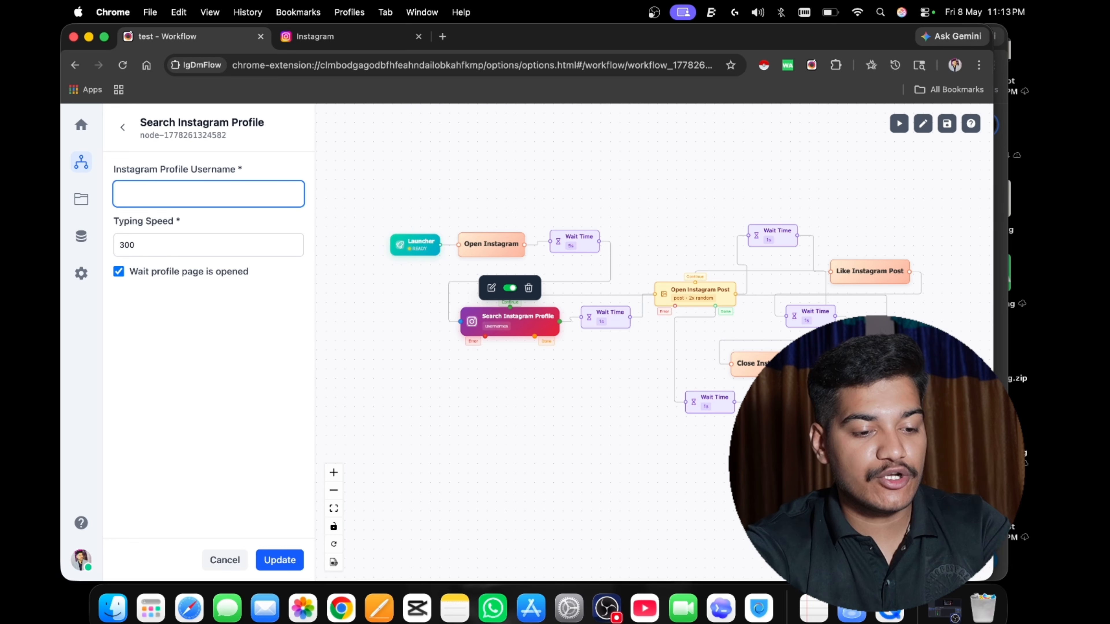
type("db.")
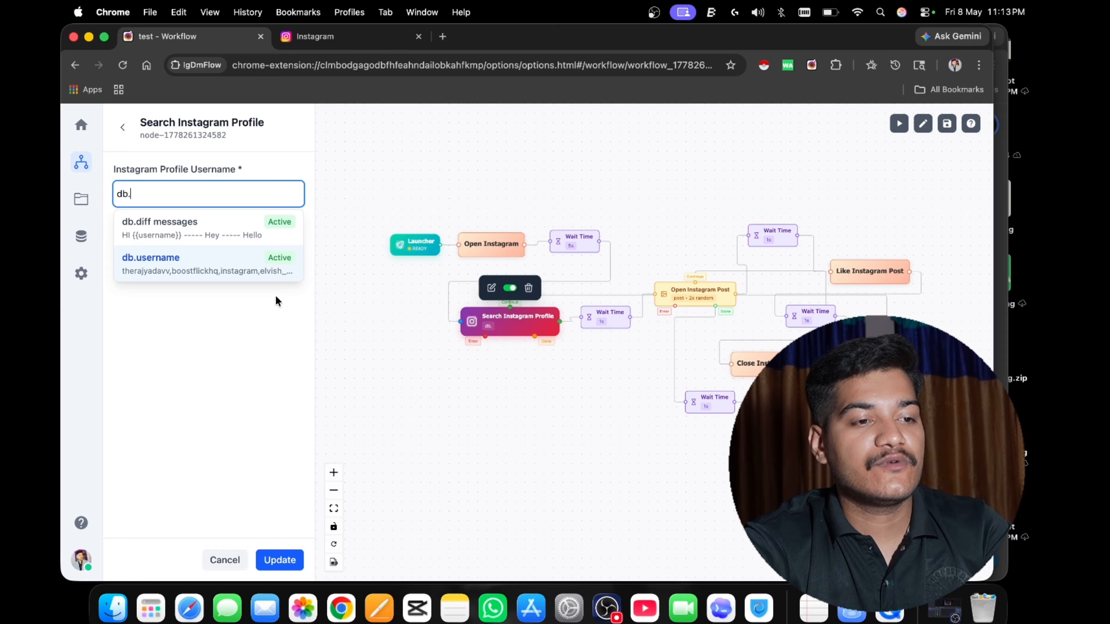
left_click(206, 274)
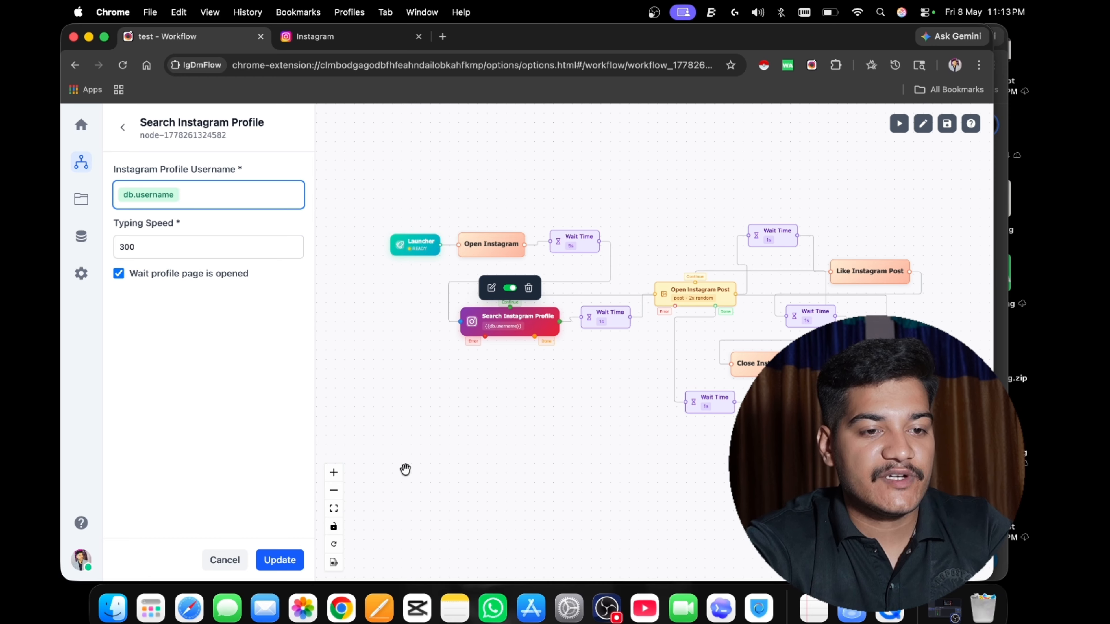
left_click(279, 559)
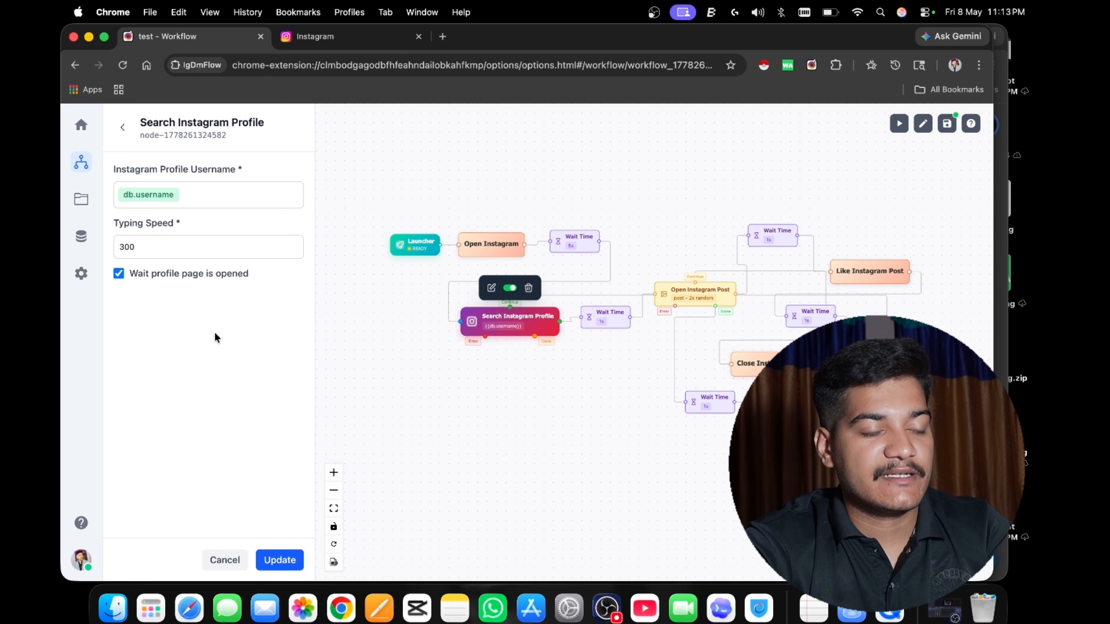
Reveal the stored value of the db.username variable in the Search Instagram Profile node, close its details and update the node.
left_click(166, 203)
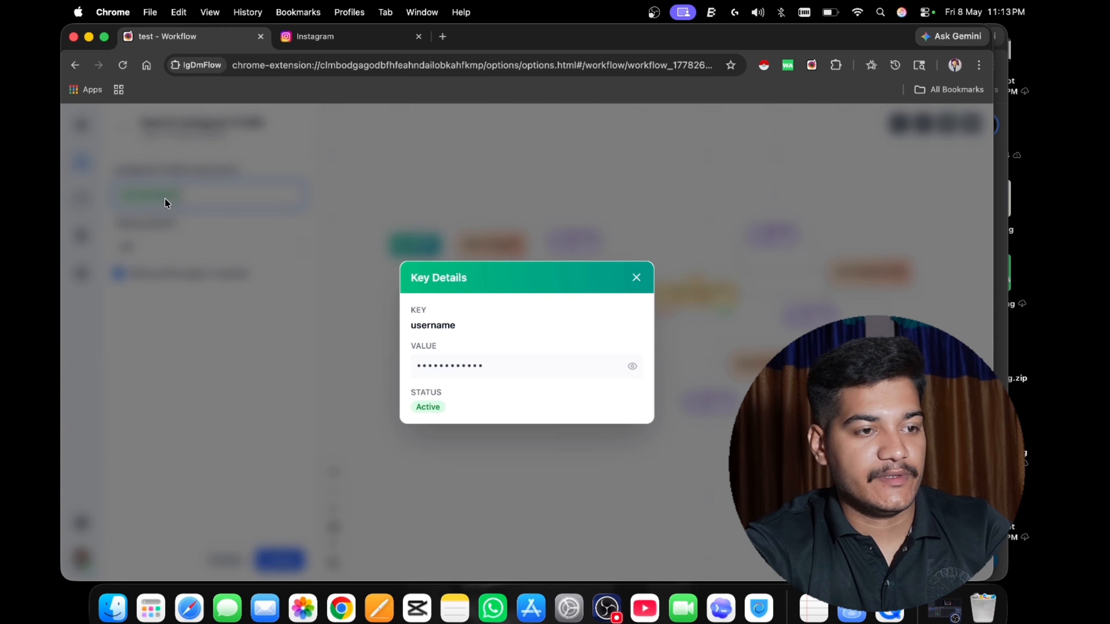
left_click(631, 366)
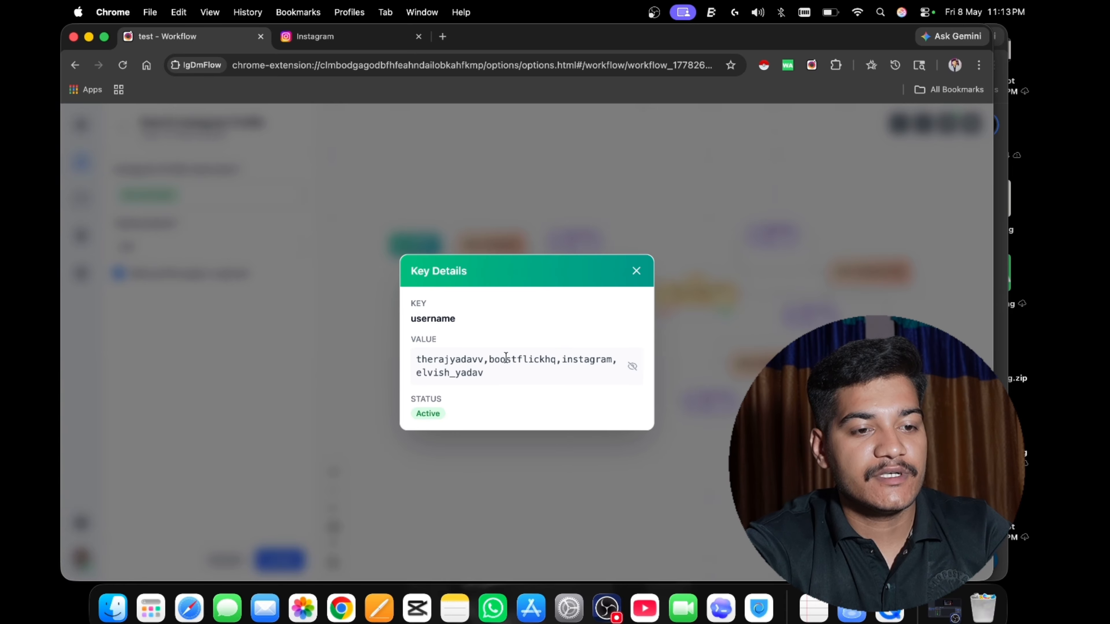
left_click(636, 271)
left_click(294, 560)
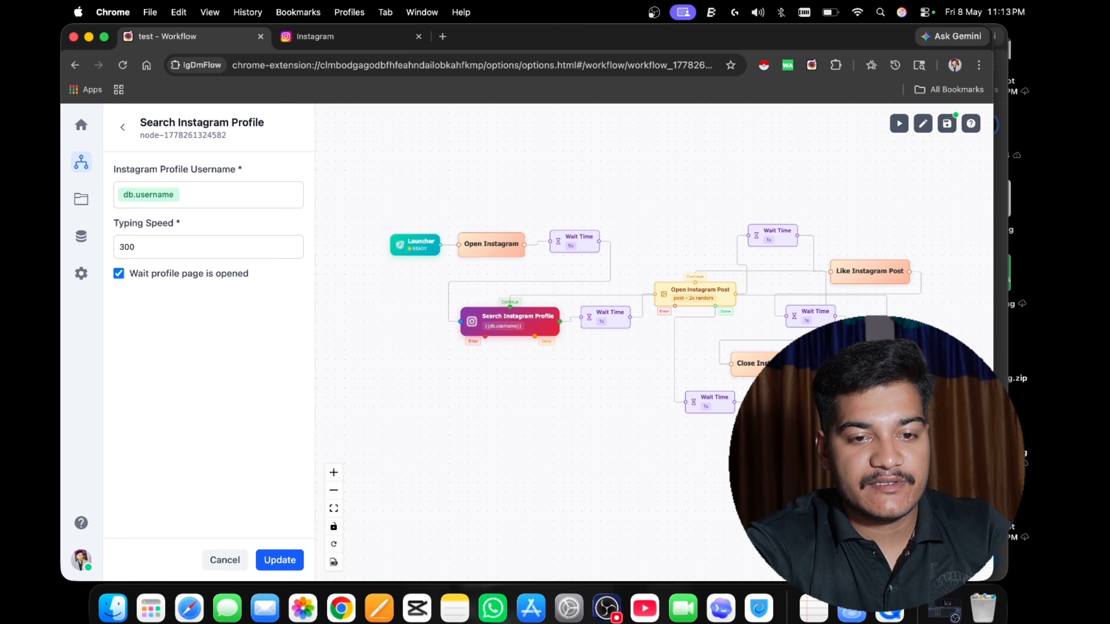
Open the Message Instagram Profile node and replace its message text with "db." to look up the database variables.
left_click(804, 400)
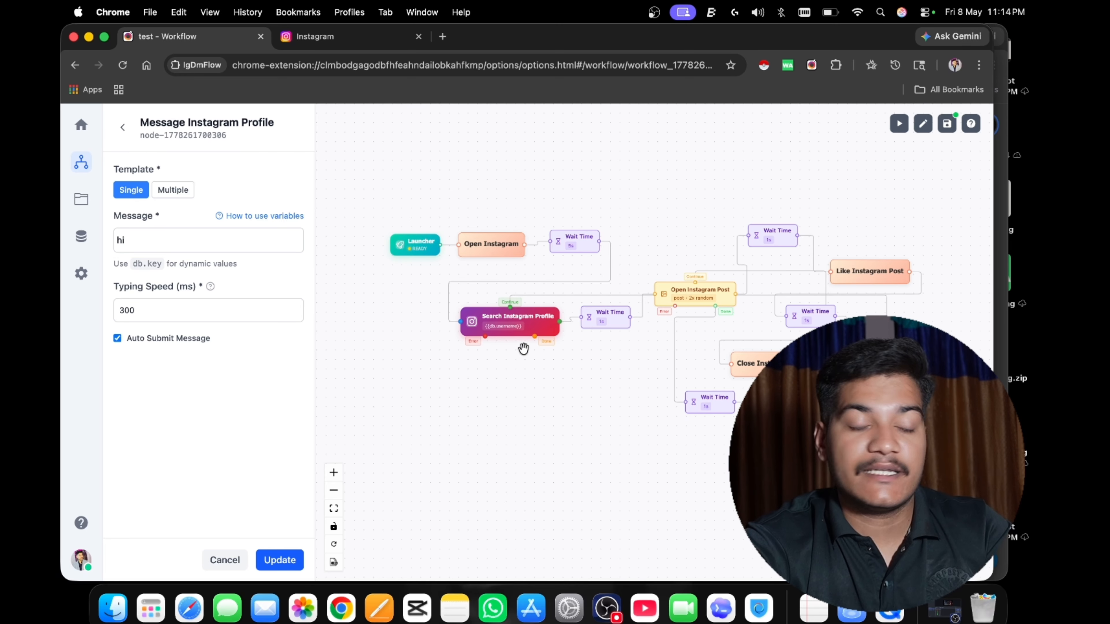
left_click(183, 245)
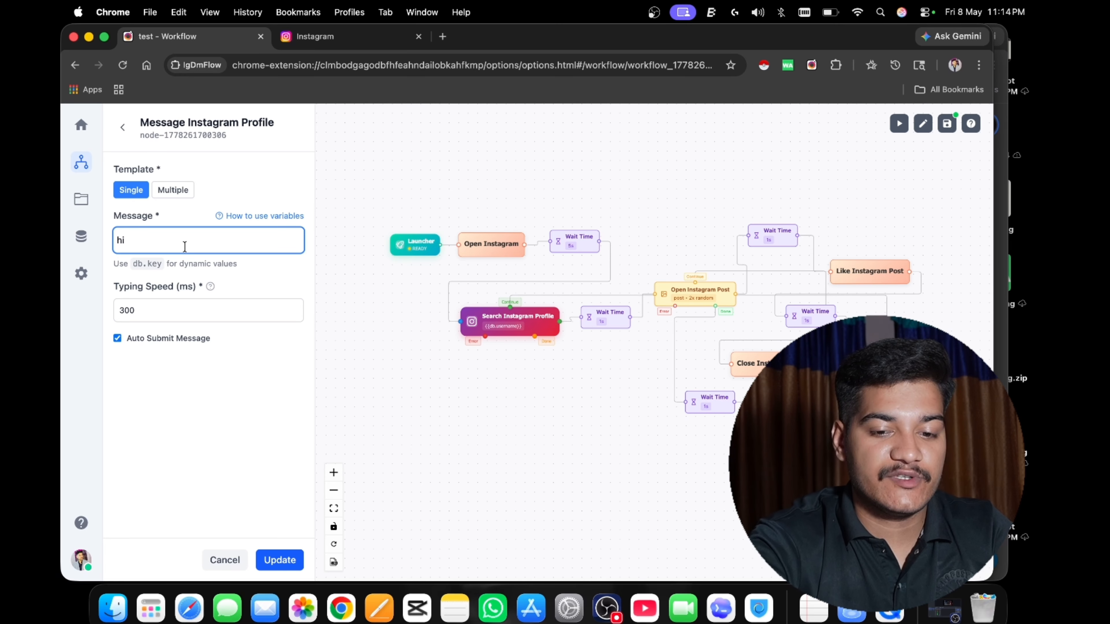
key("BackSpace")
key("BackSpace")
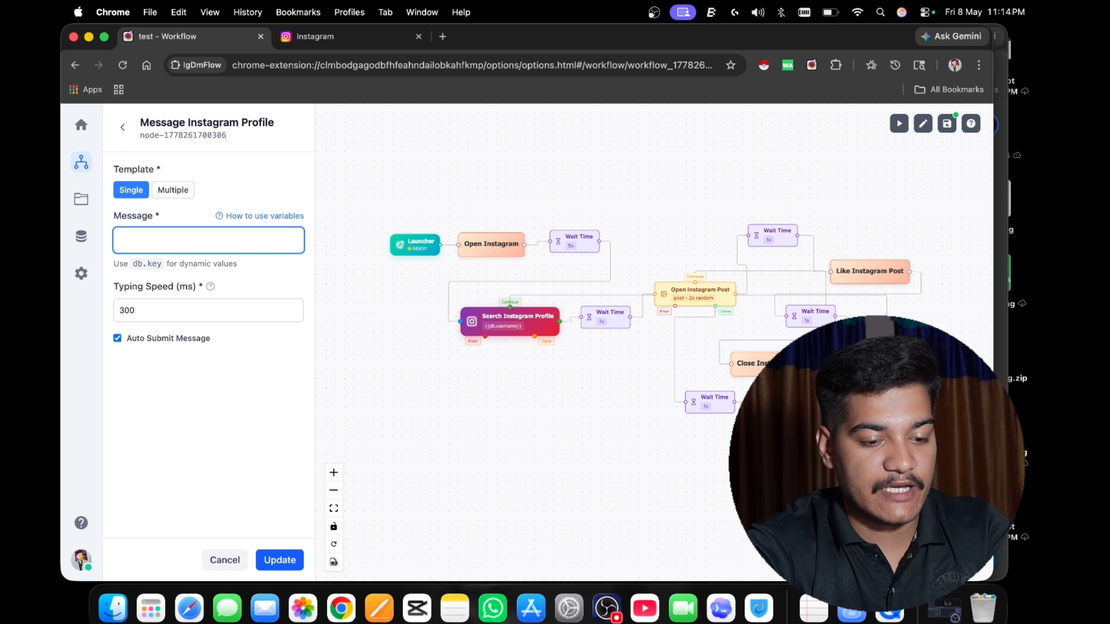
type("db.")
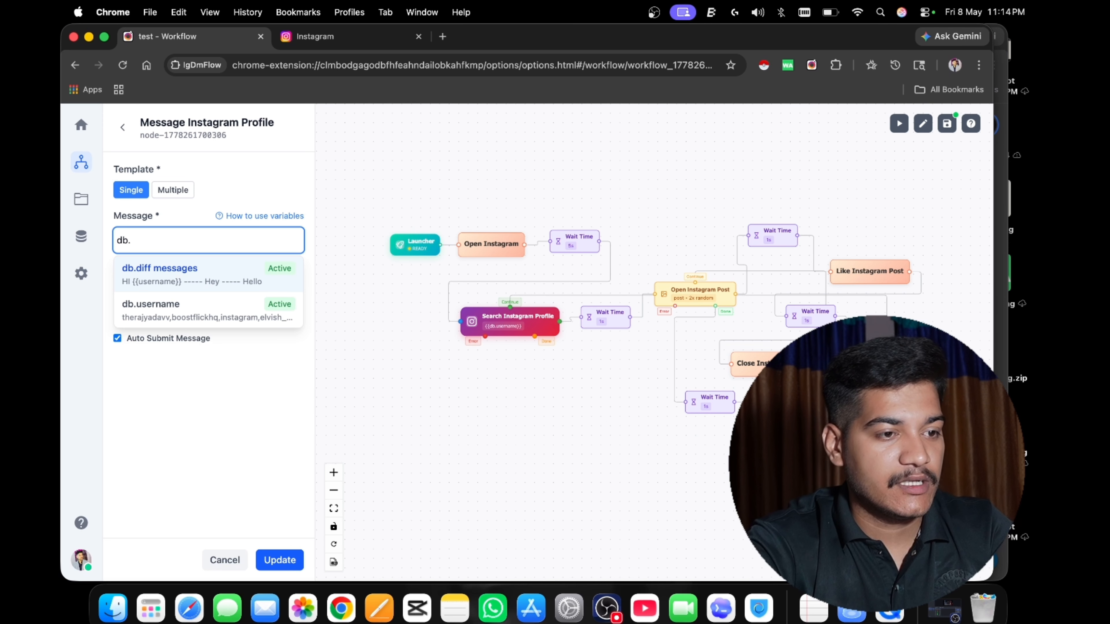
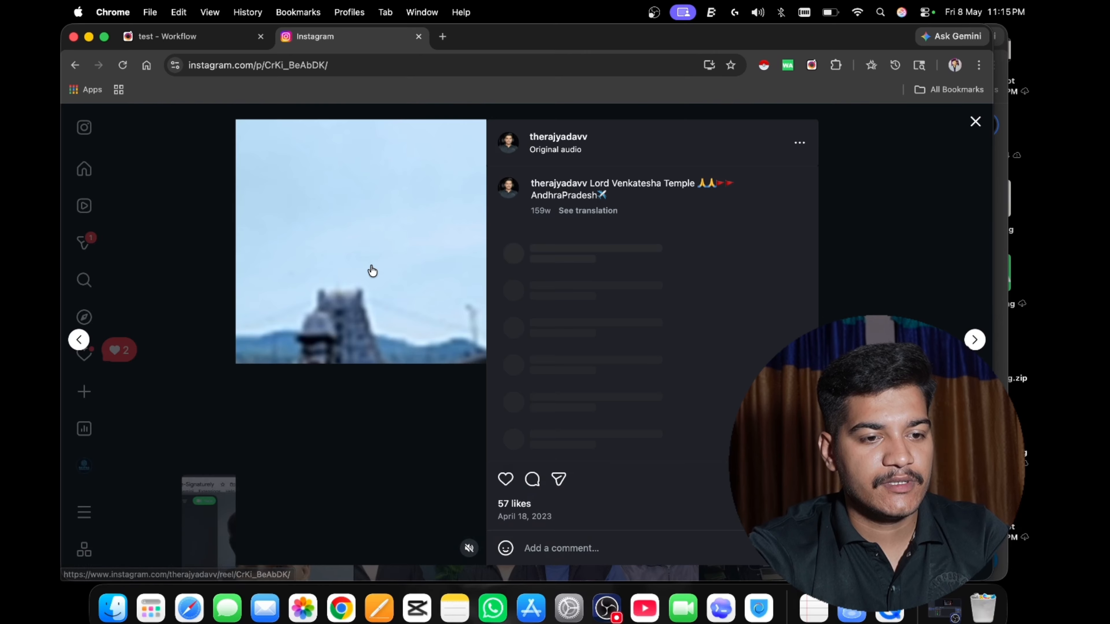
Watch the running workflow like the open temple post and message the first Instagram profile.
double_click(371, 271)
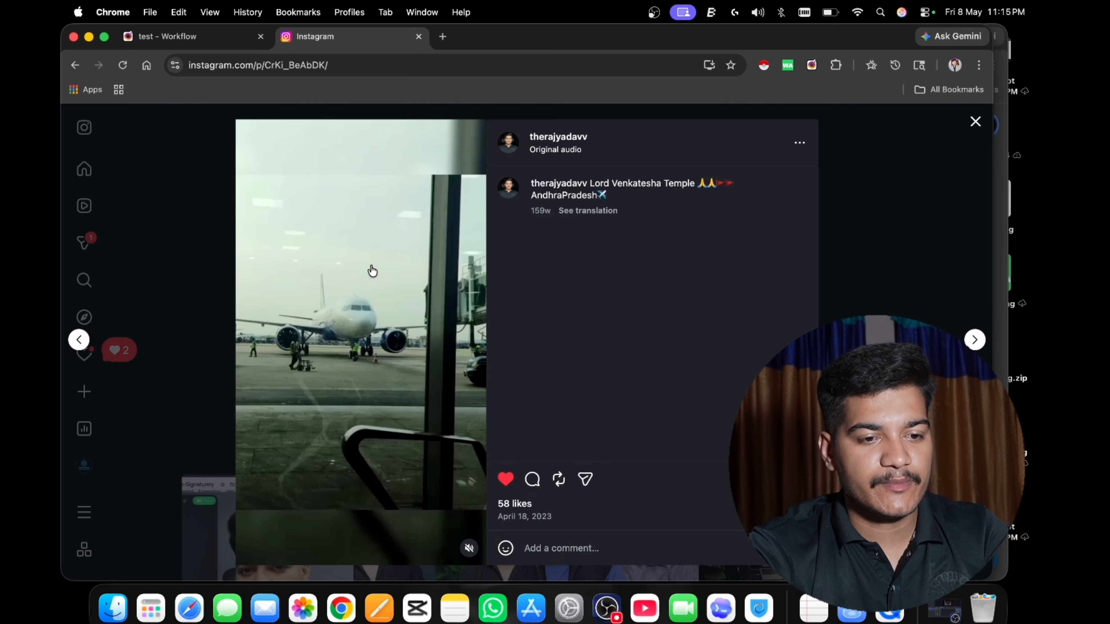
key("Escape")
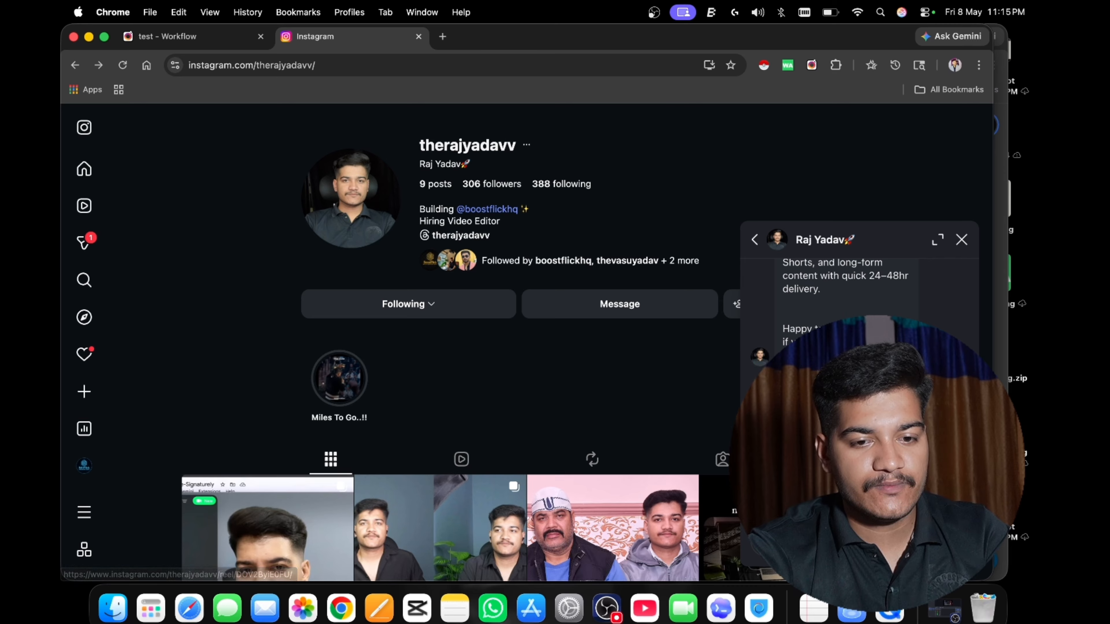
scroll(859, 394, "down", 1)
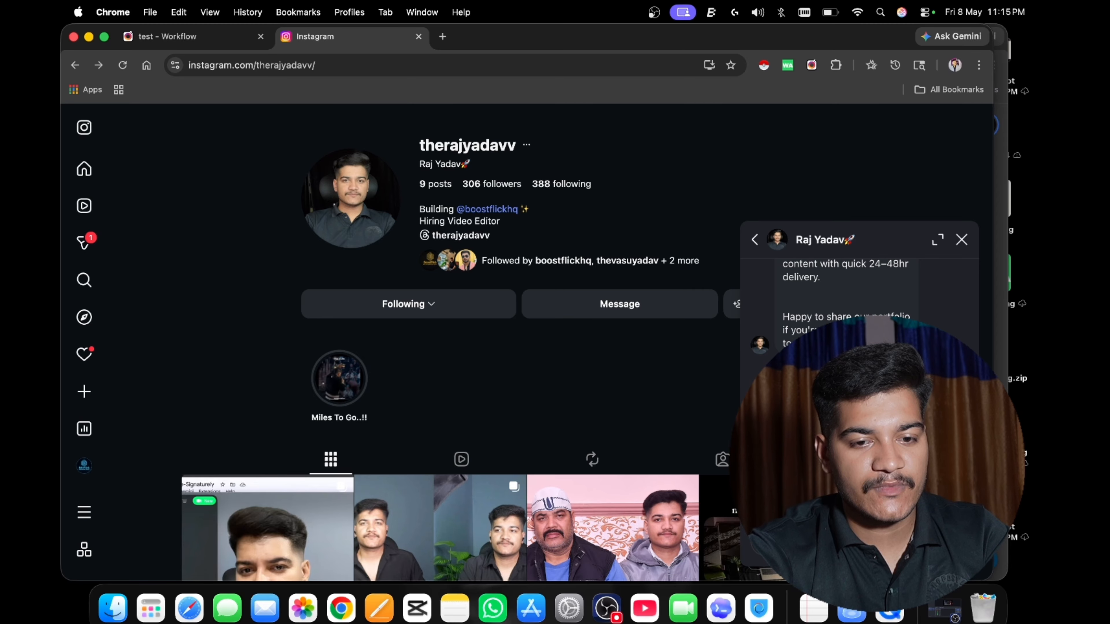
Switch to OBS, move the video capture source to the upper-left corner of the scene preview, and minimise the window.
left_click(607, 608)
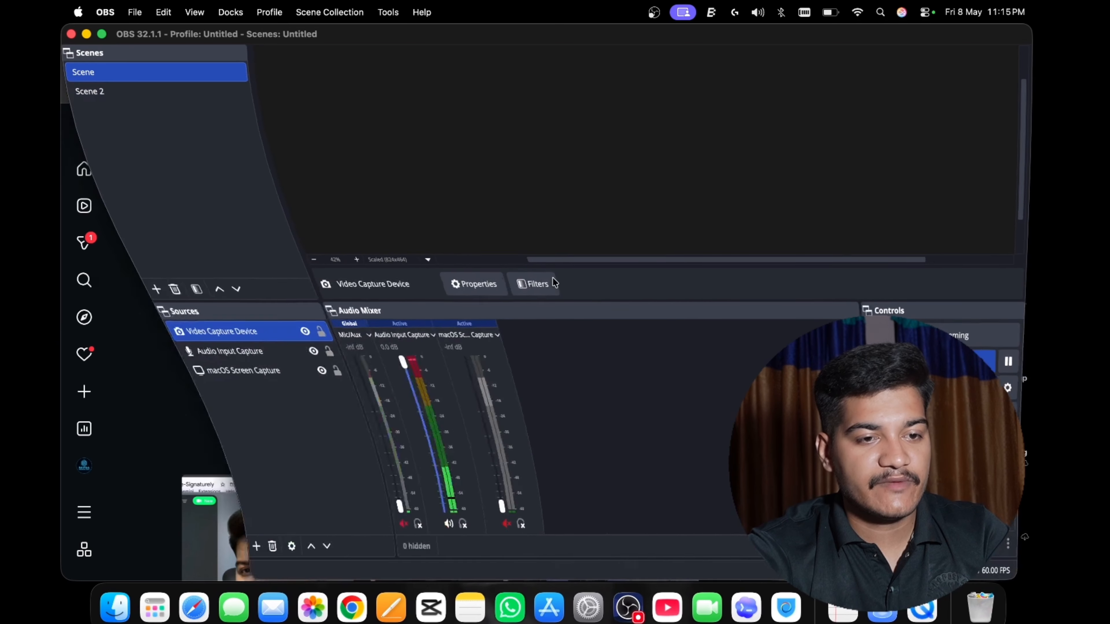
left_click_drag(674, 186, 545, 118)
left_click(86, 34)
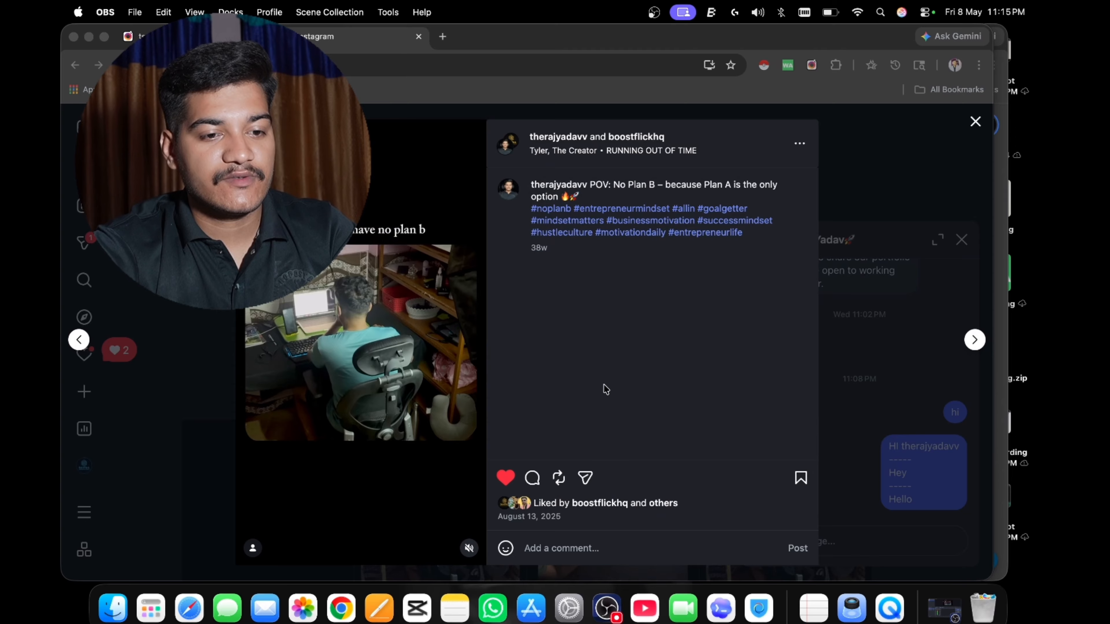
Watch the workflow run on Instagram until it has handled the boostflickhq profile, and close the Instagram tab.
left_click(876, 343)
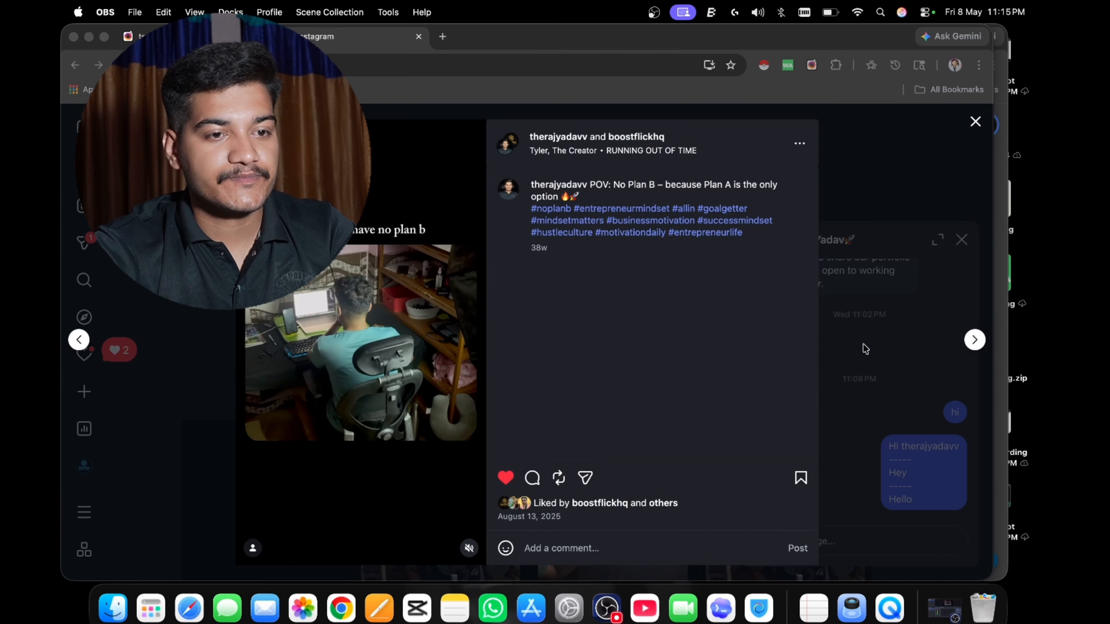
left_click(865, 349)
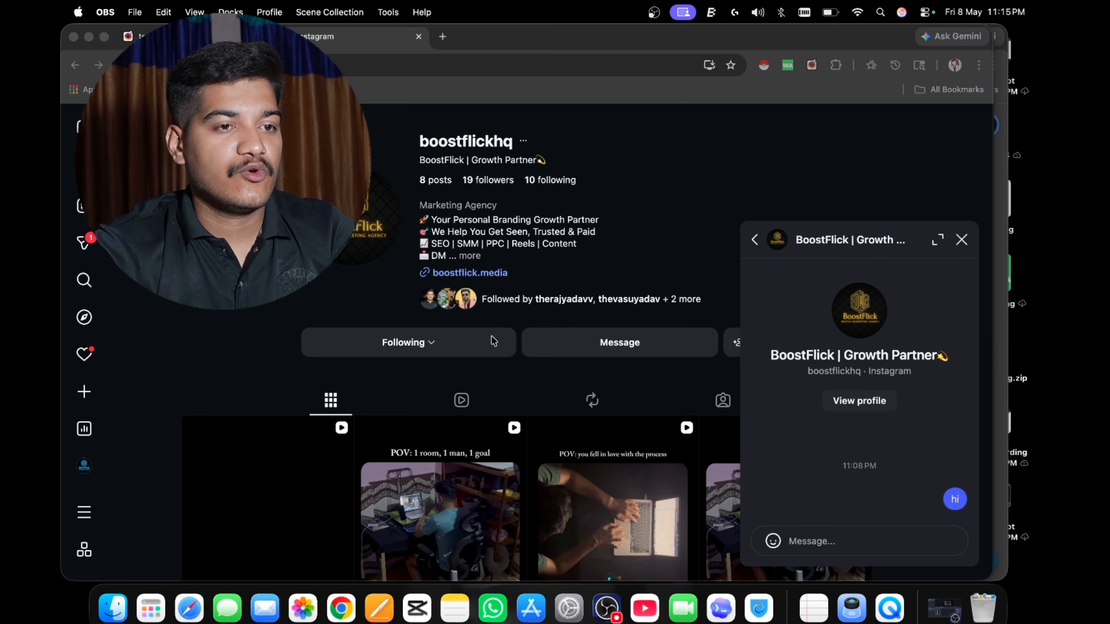
left_click(418, 37)
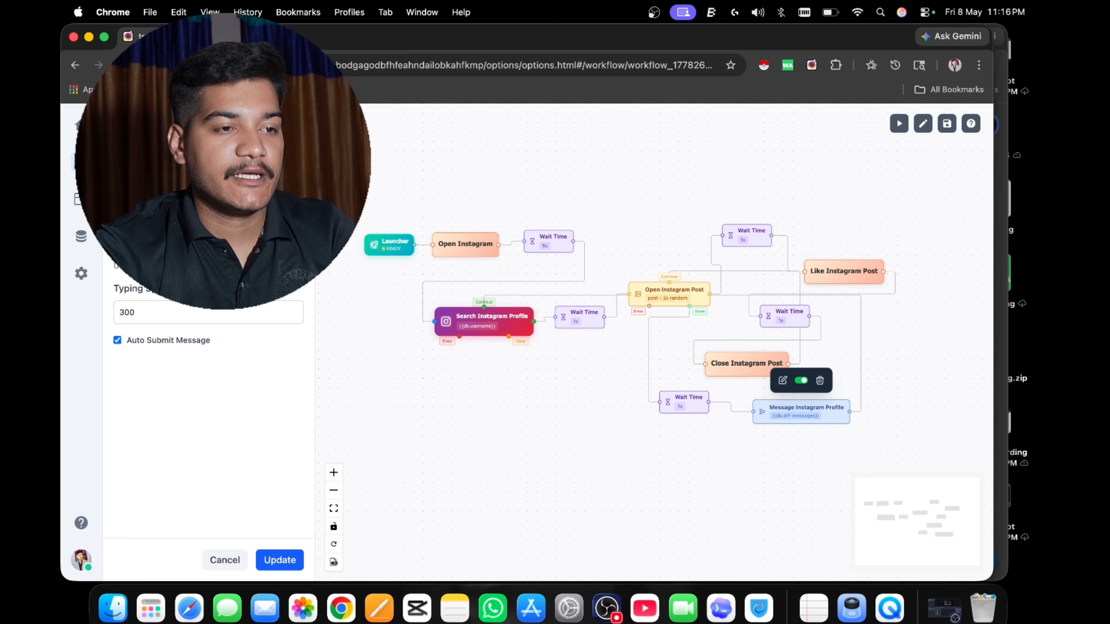
Check the stored value of the db.diff messages variable in the Message Instagram Profile node and update the node.
scroll(208, 393, "up", 3)
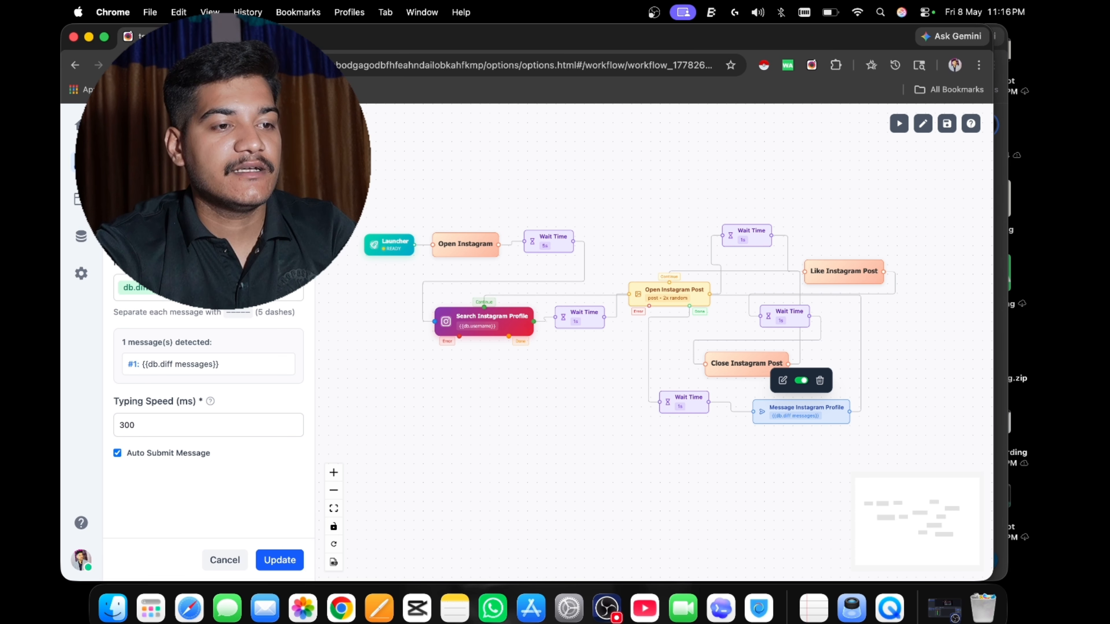
left_click(159, 287)
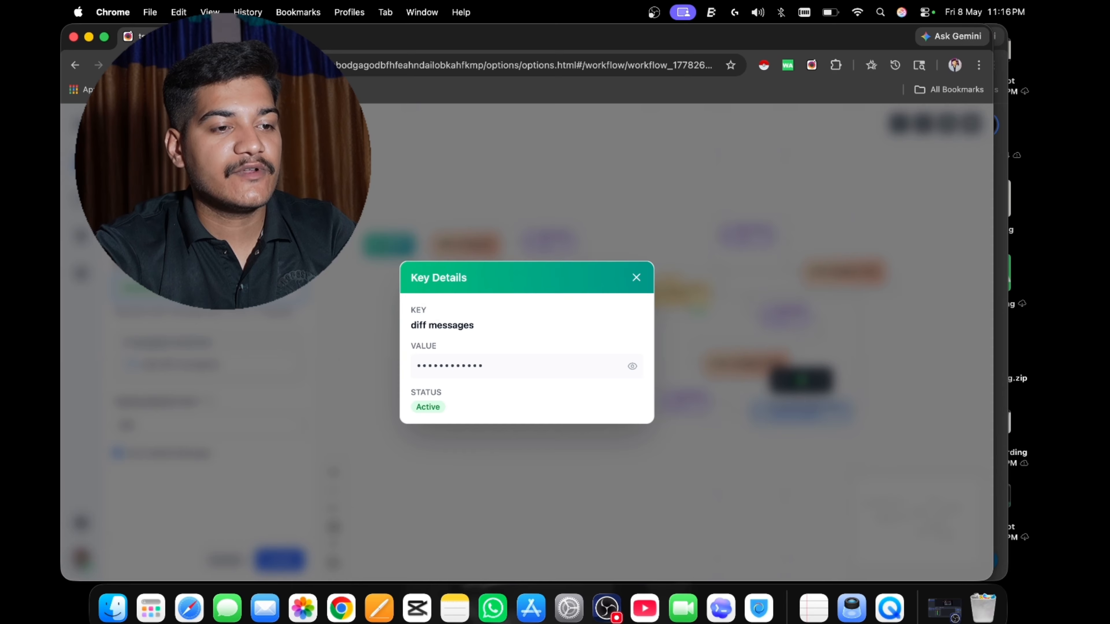
left_click(632, 367)
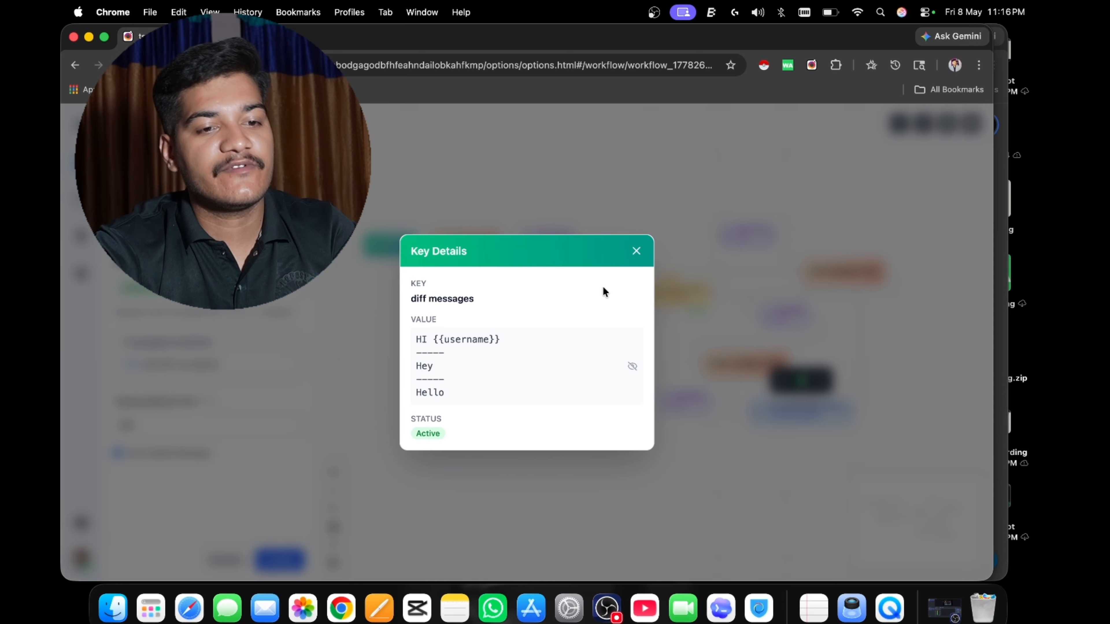
left_click(634, 252)
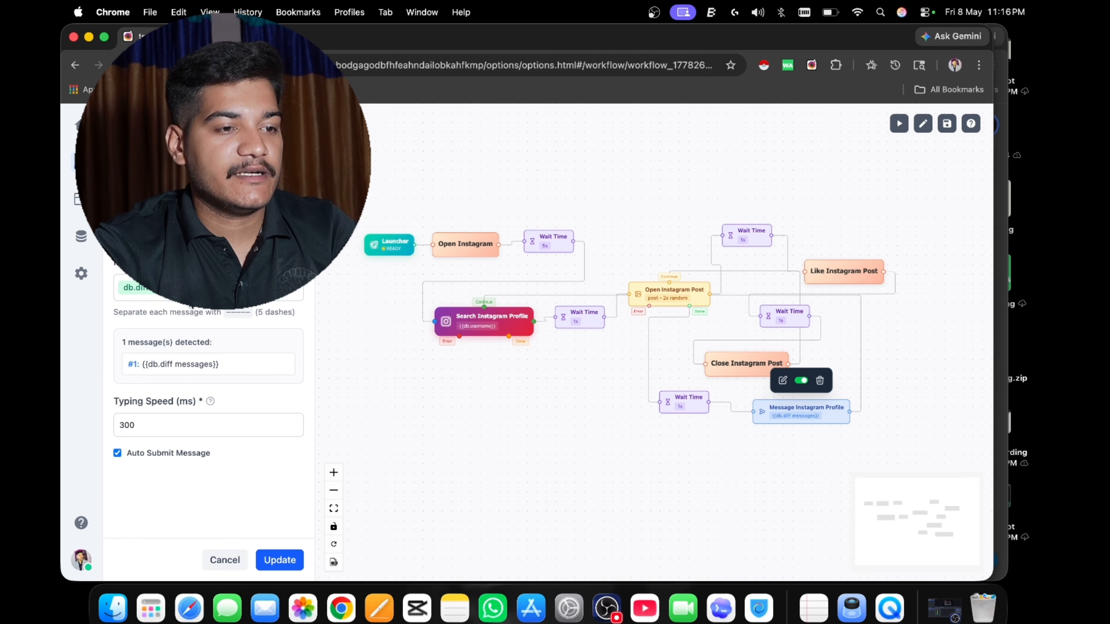
left_click(160, 288)
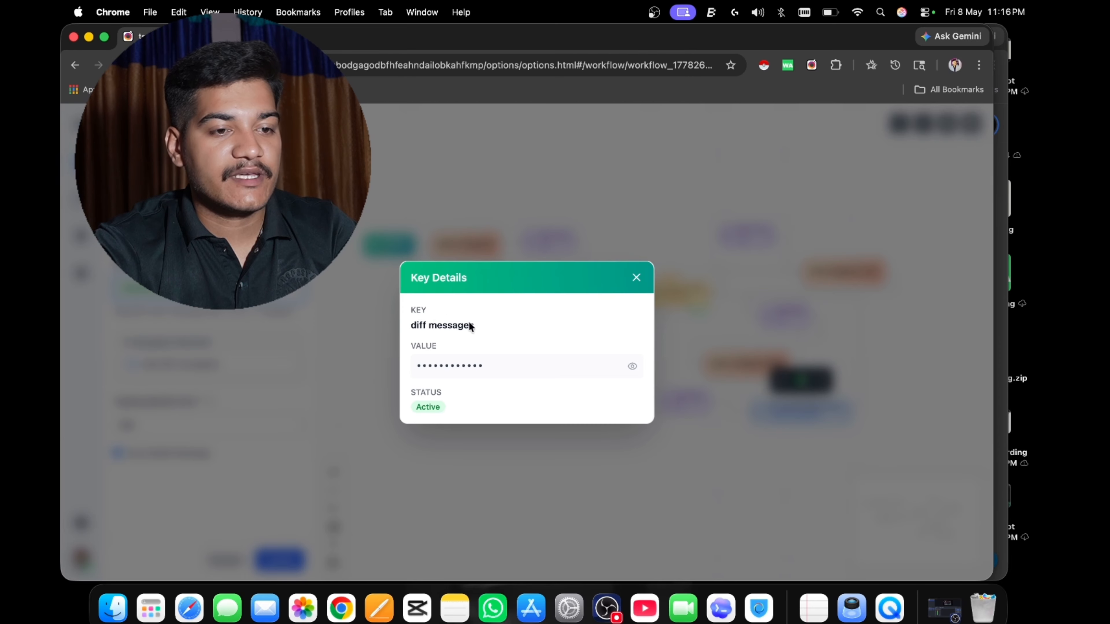
left_click(626, 361)
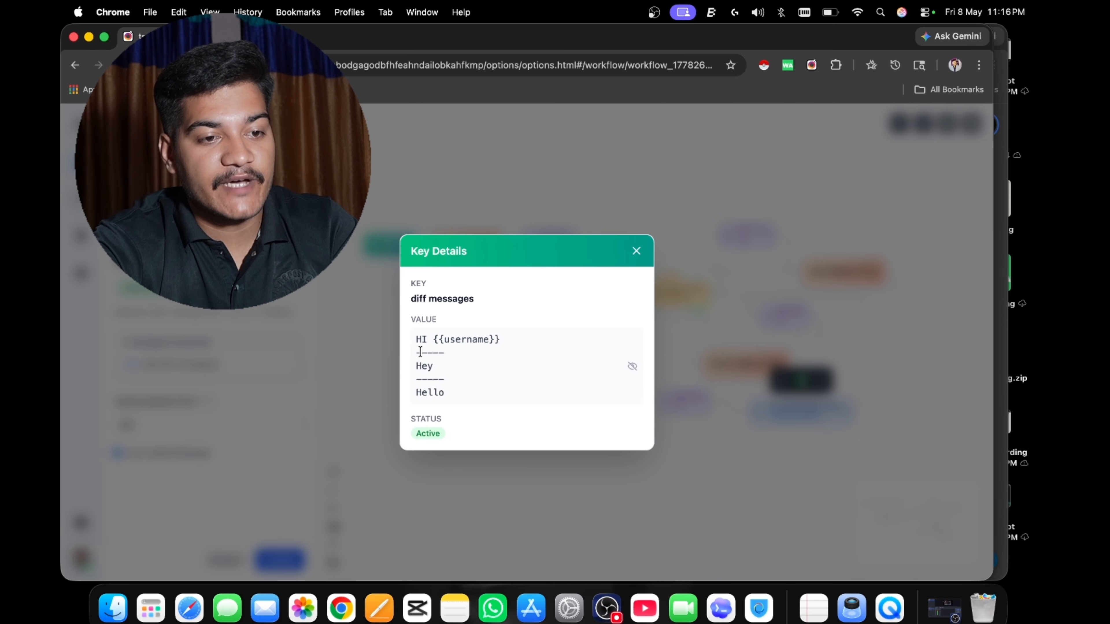
left_click(636, 250)
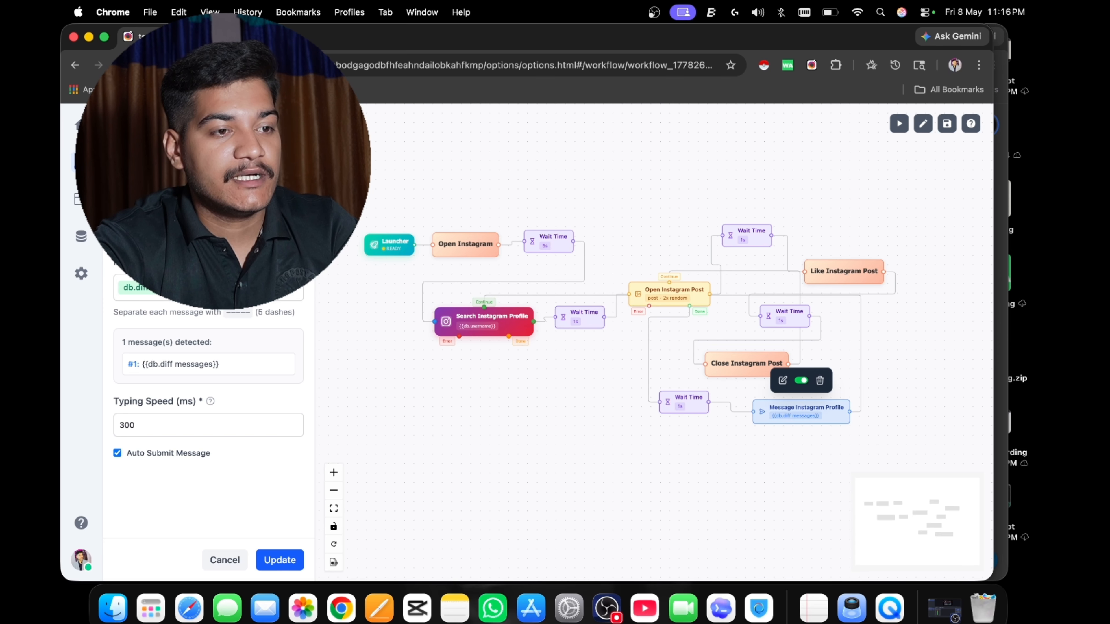
left_click(279, 560)
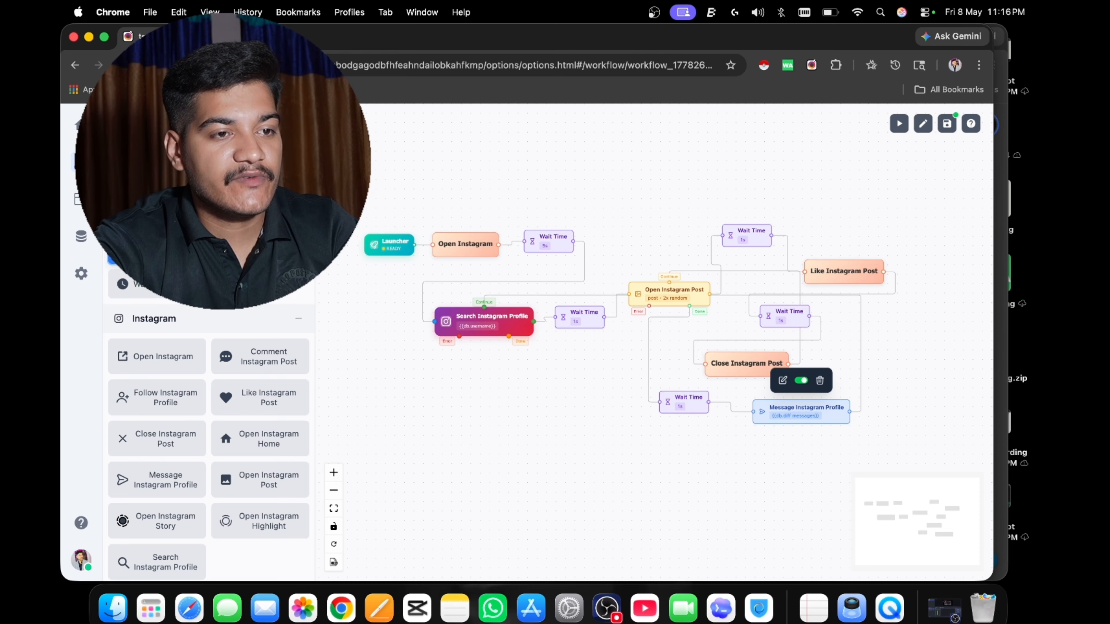
Collapse the node library, run the updated workflow and switch to the Instagram tab it opens.
left_click(337, 124)
left_click_drag(454, 190, 484, 192)
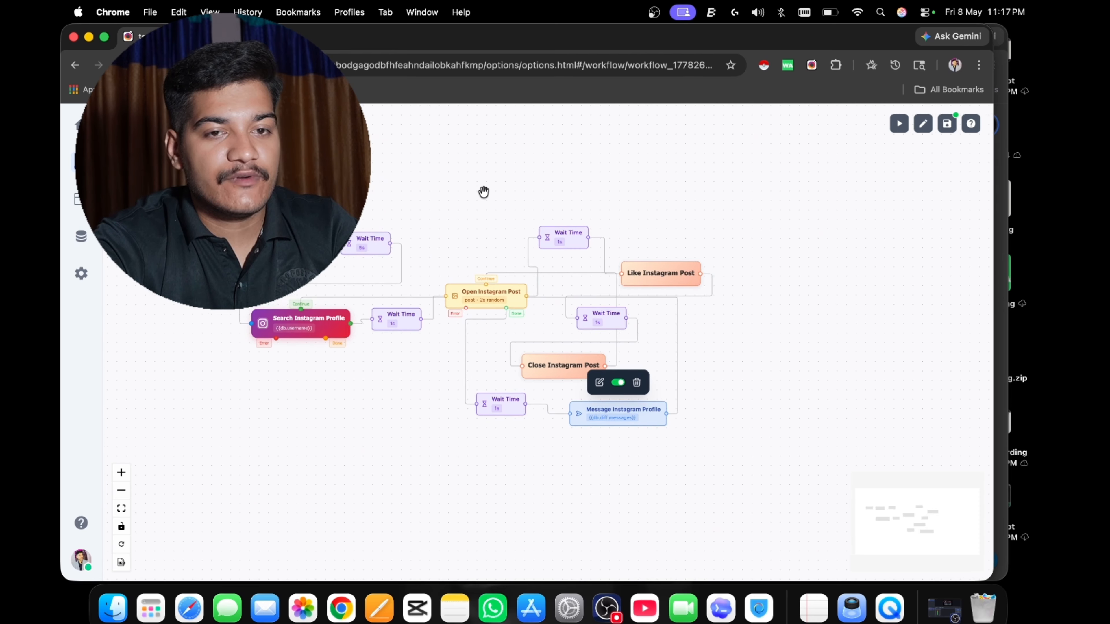
left_click(898, 127)
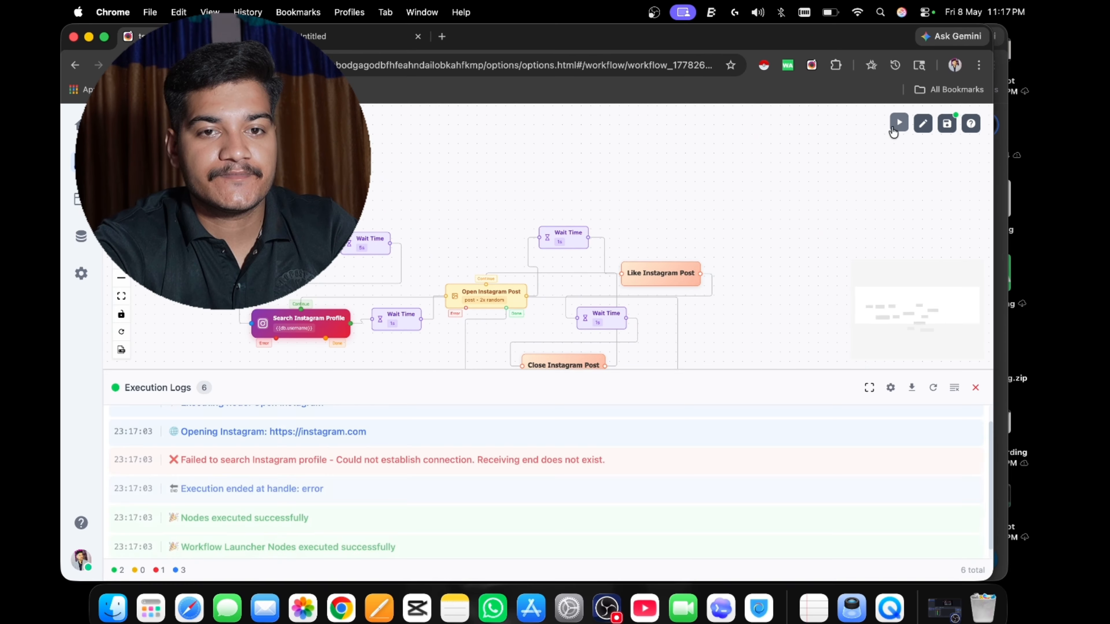
left_click(377, 38)
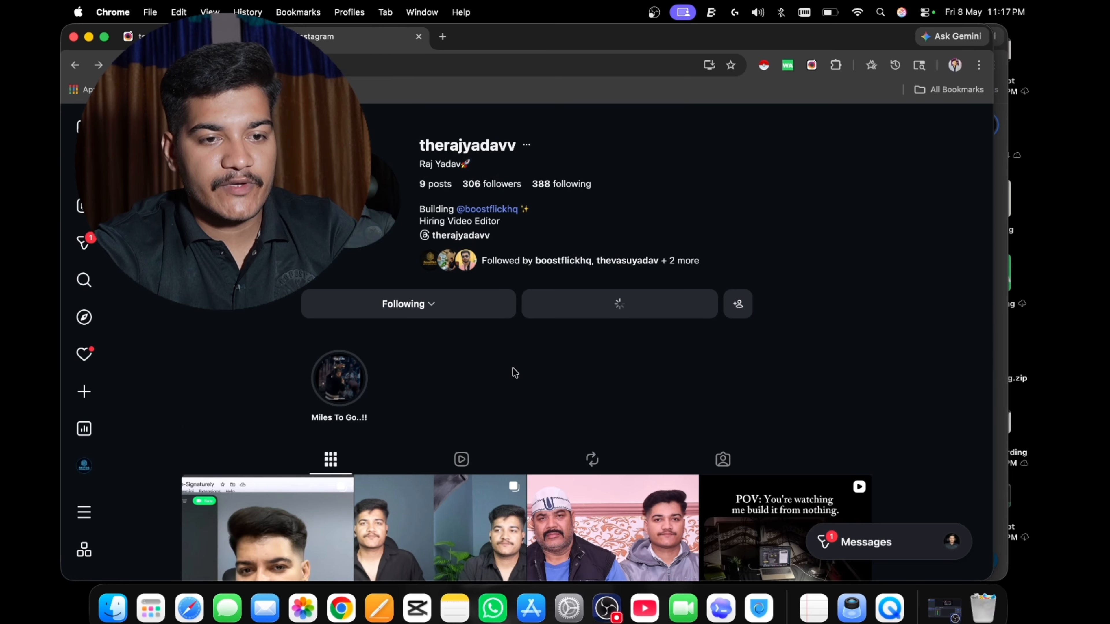
Watch the workflow like posts and send the "Hey" message variation to the boostflickhq profile.
type("Hey")
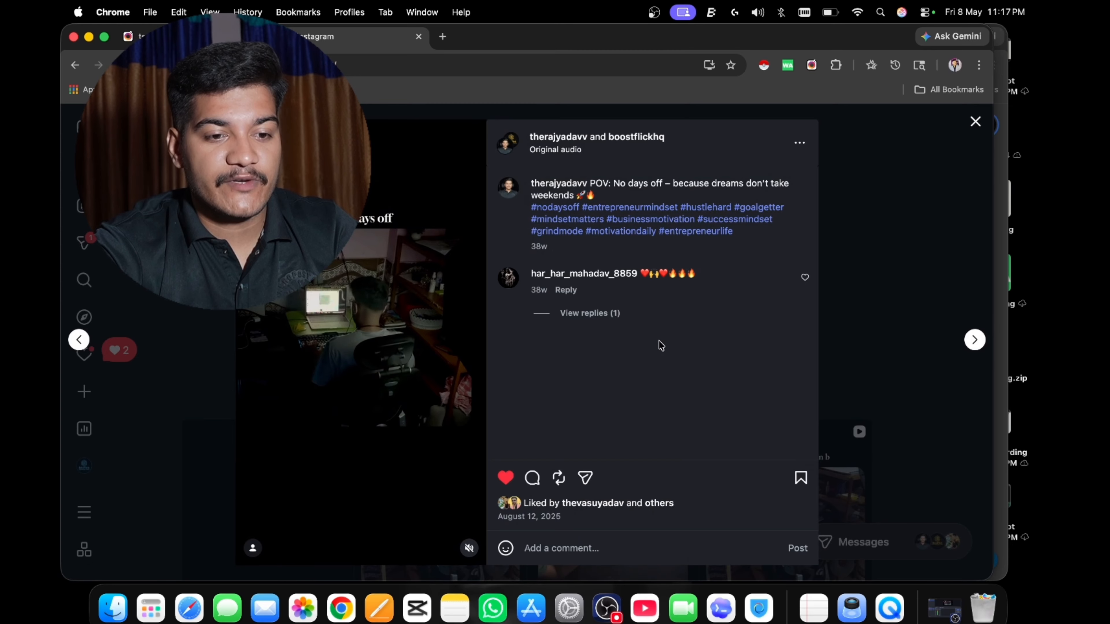
key("Escape")
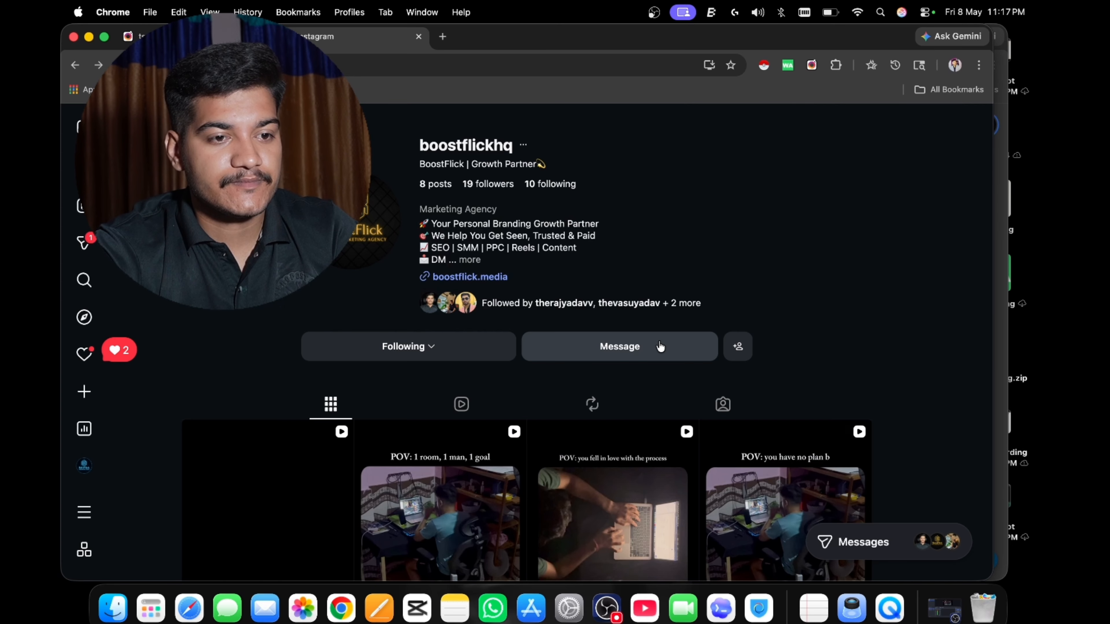
left_click(660, 346)
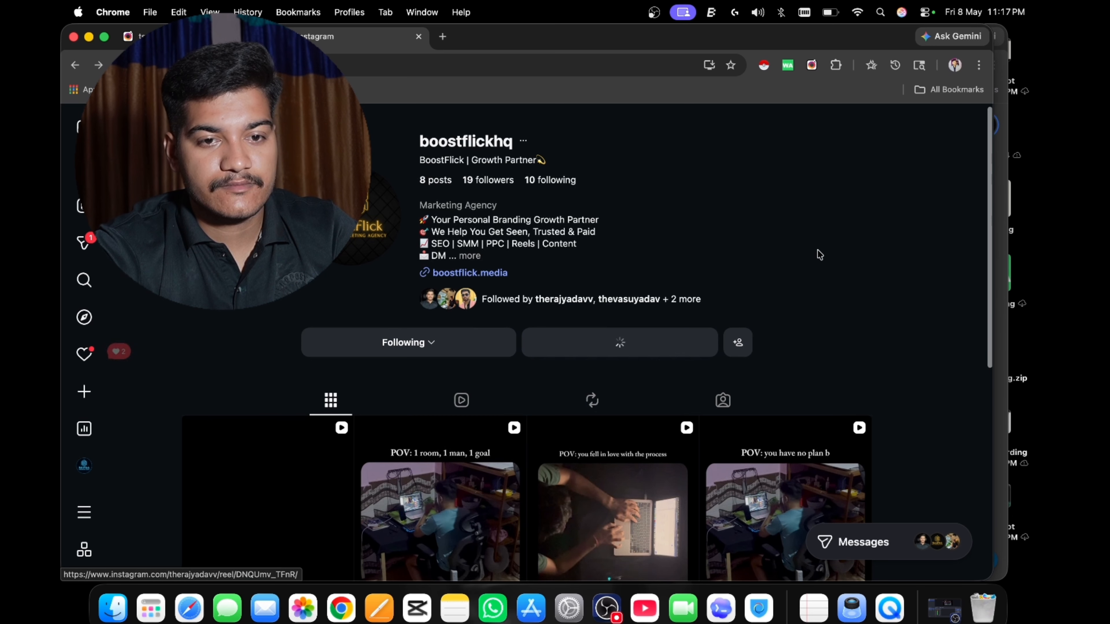
type("Hi")
key("Return")
type("Hey")
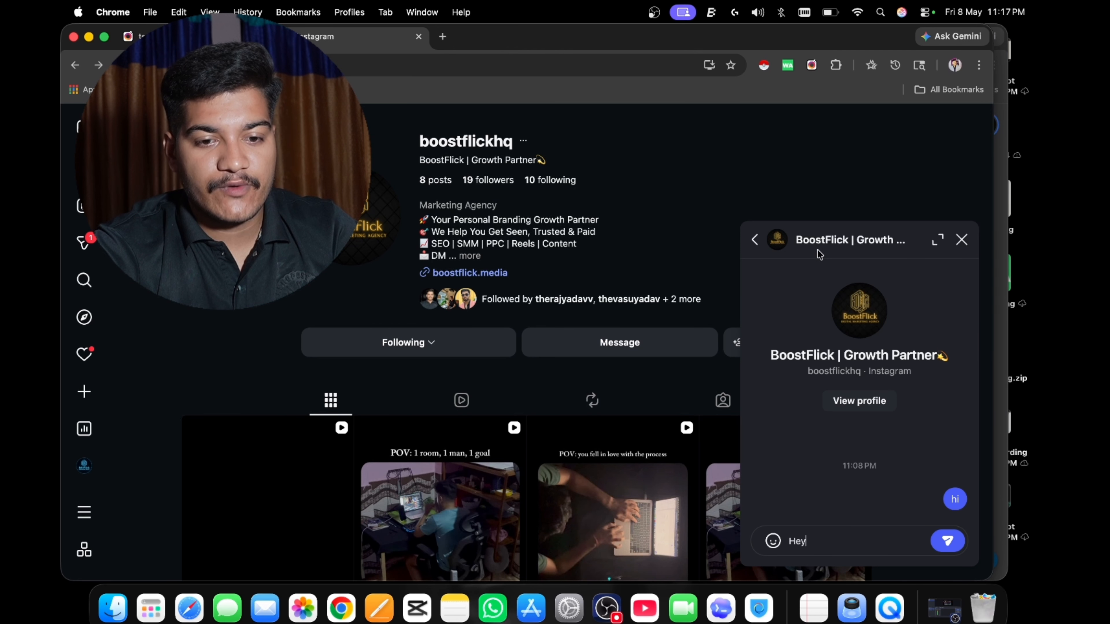
key("Return")
key("Escape")
key("/")
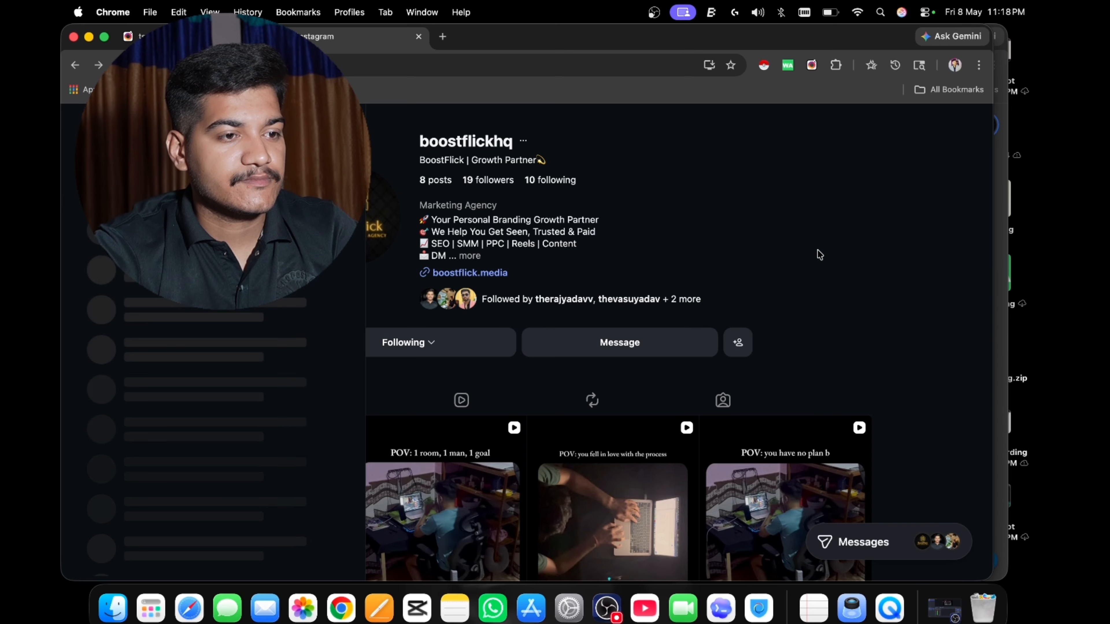
Watch the workflow open a post on the instagram profile and send it the message "HI instagram".
key("Return")
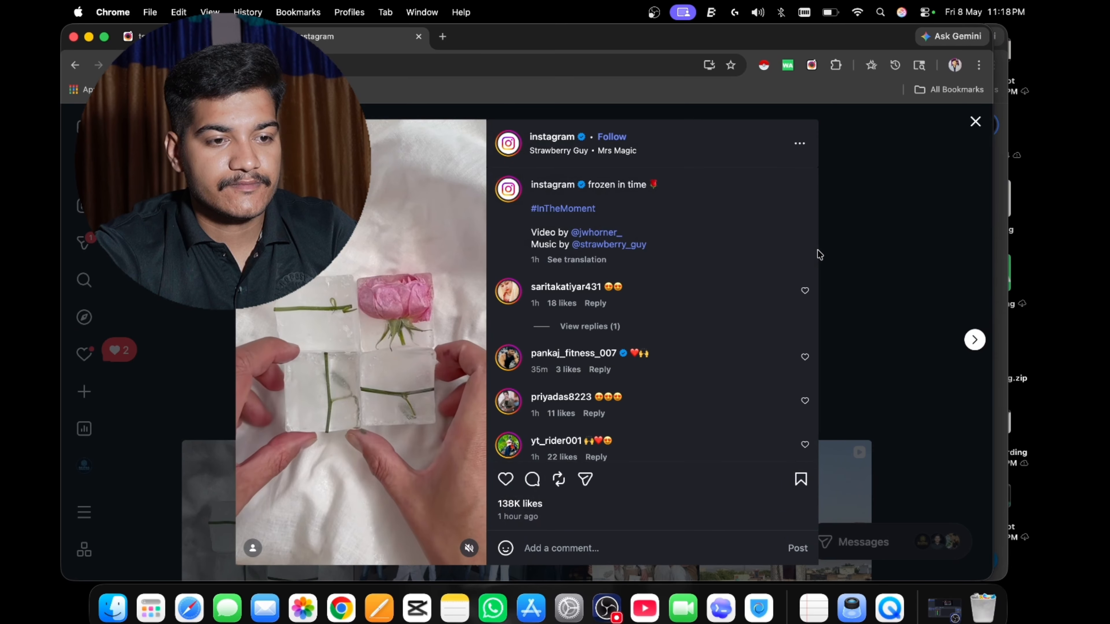
left_click(818, 251)
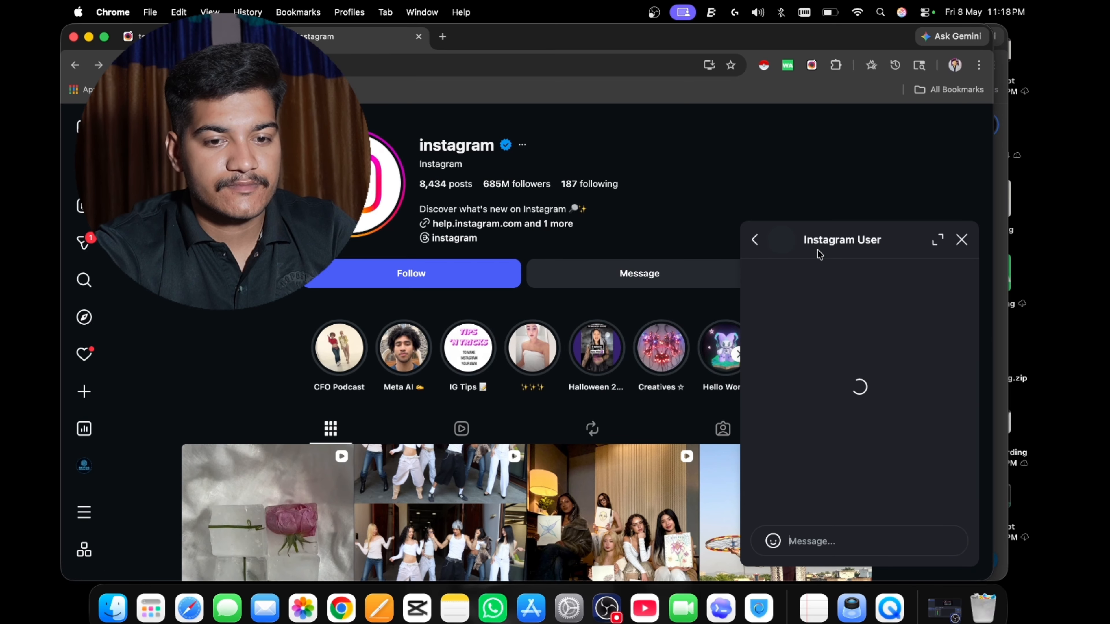
type("Hi inst")
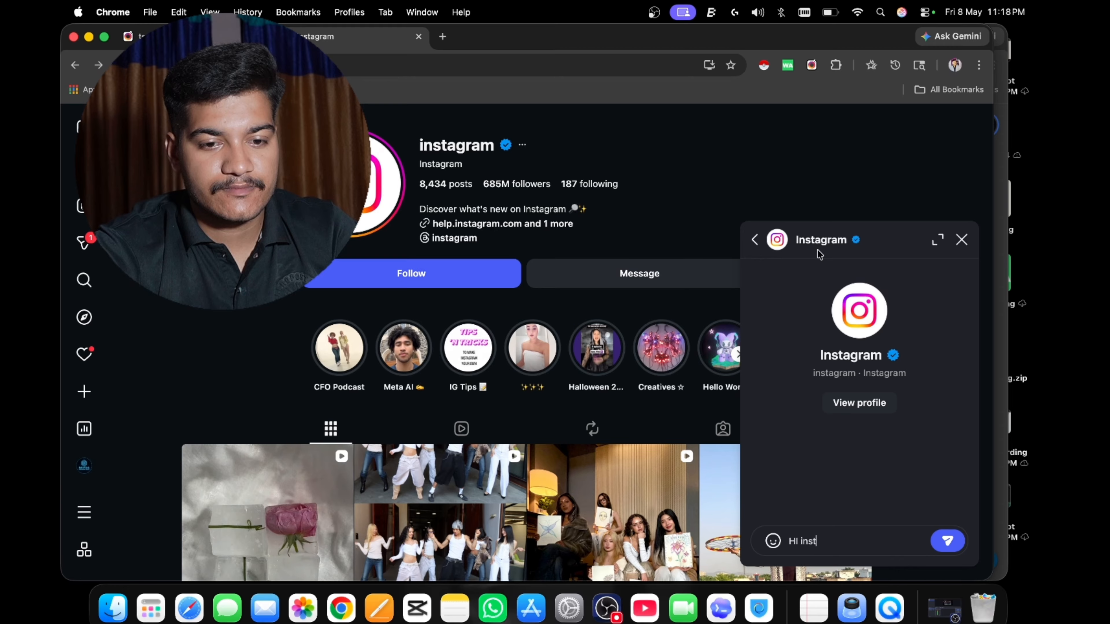
type("agram")
key("Return")
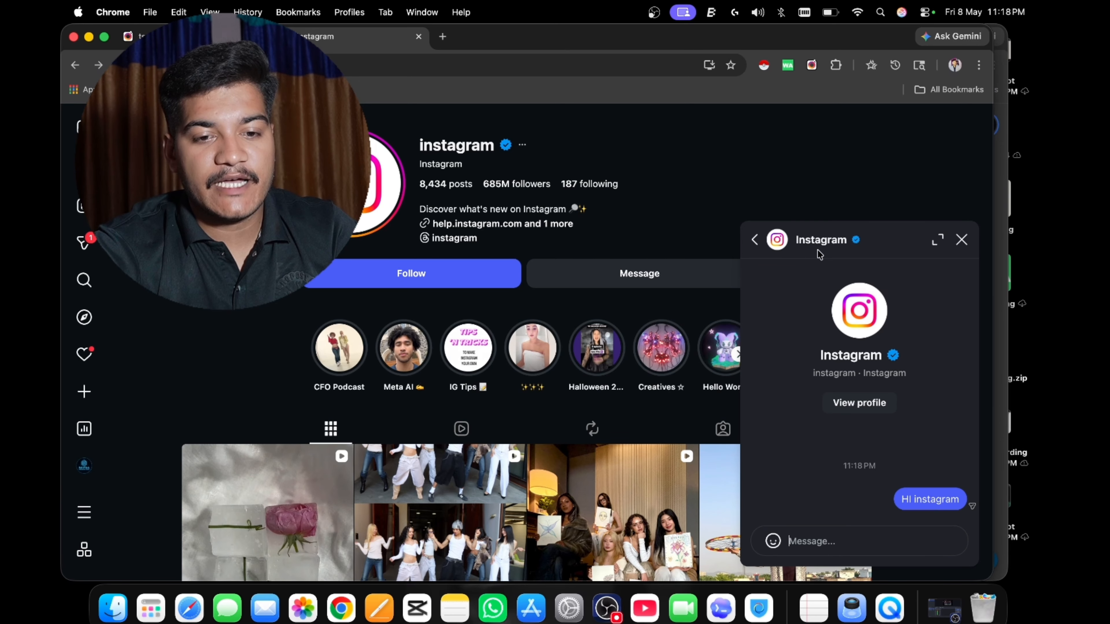
Watch the workflow message the elvish_yadav profile, and close the Instagram tab and the execution logs when the run ends.
left_click(819, 255)
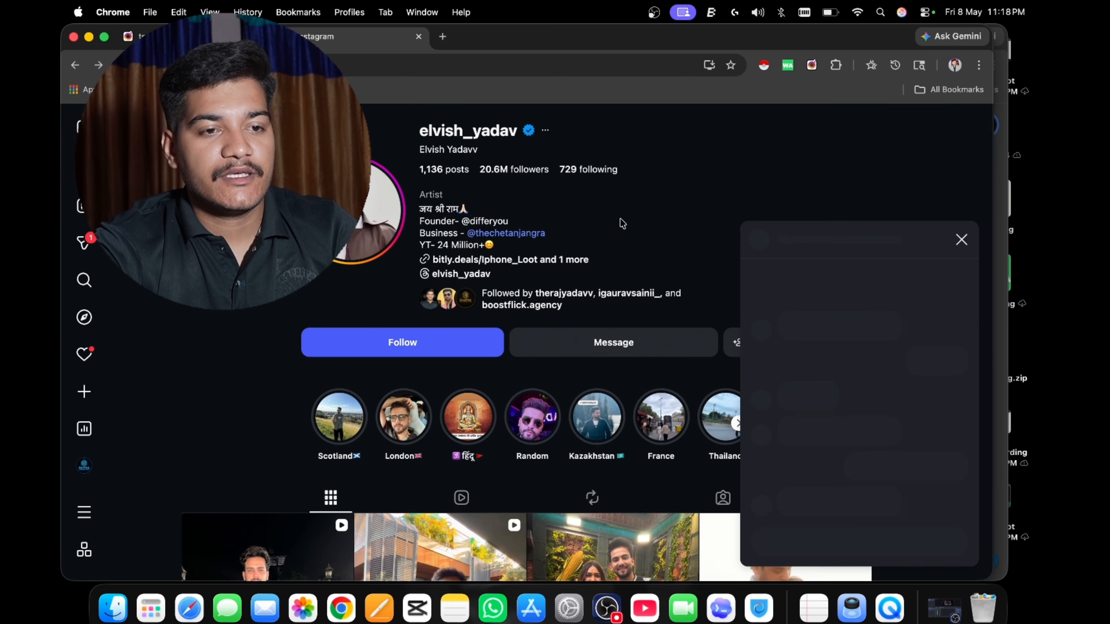
type("Hello")
key("Return")
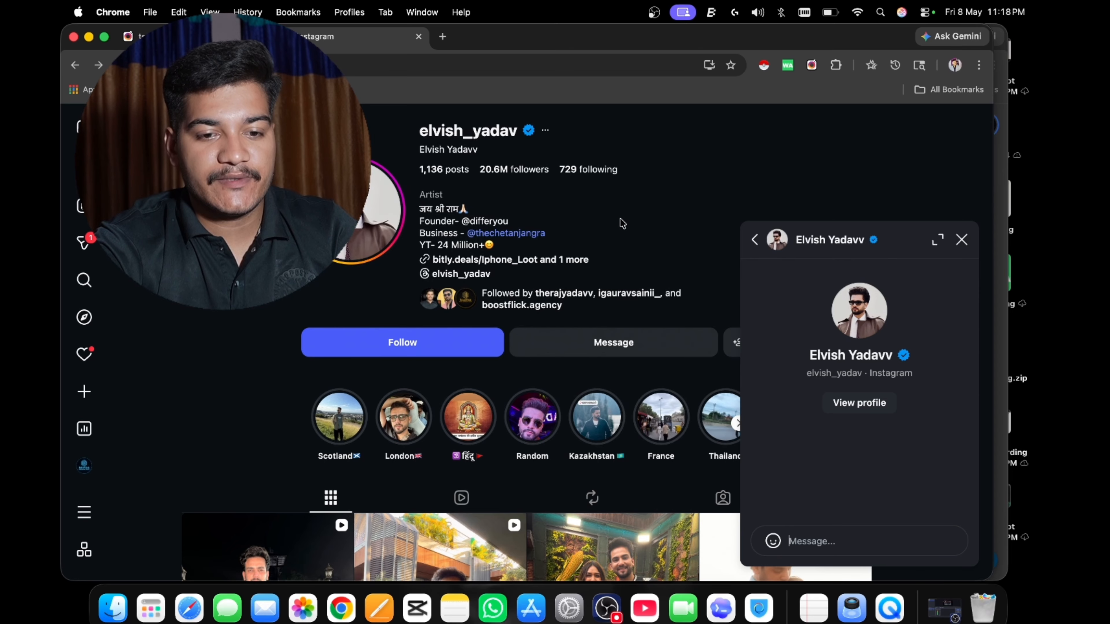
key("Escape")
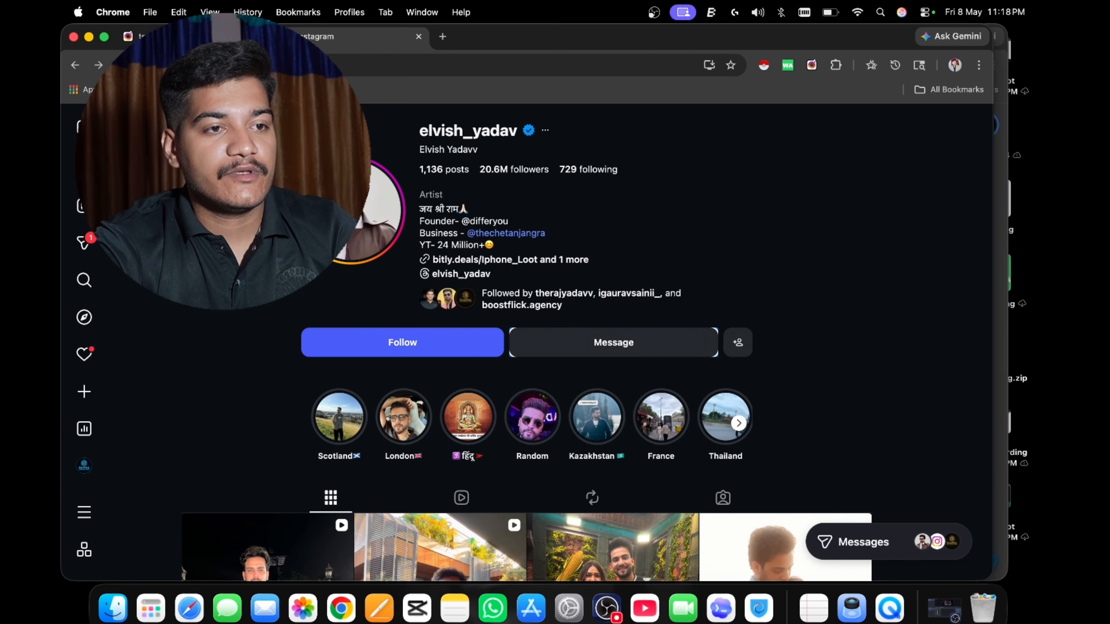
left_click(418, 36)
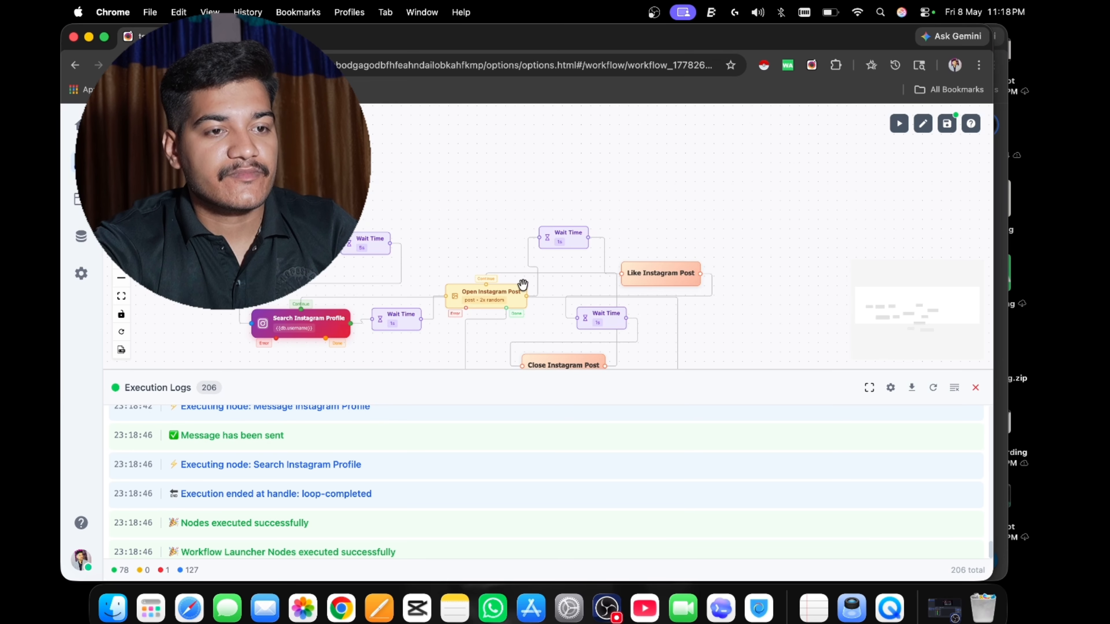
left_click(975, 388)
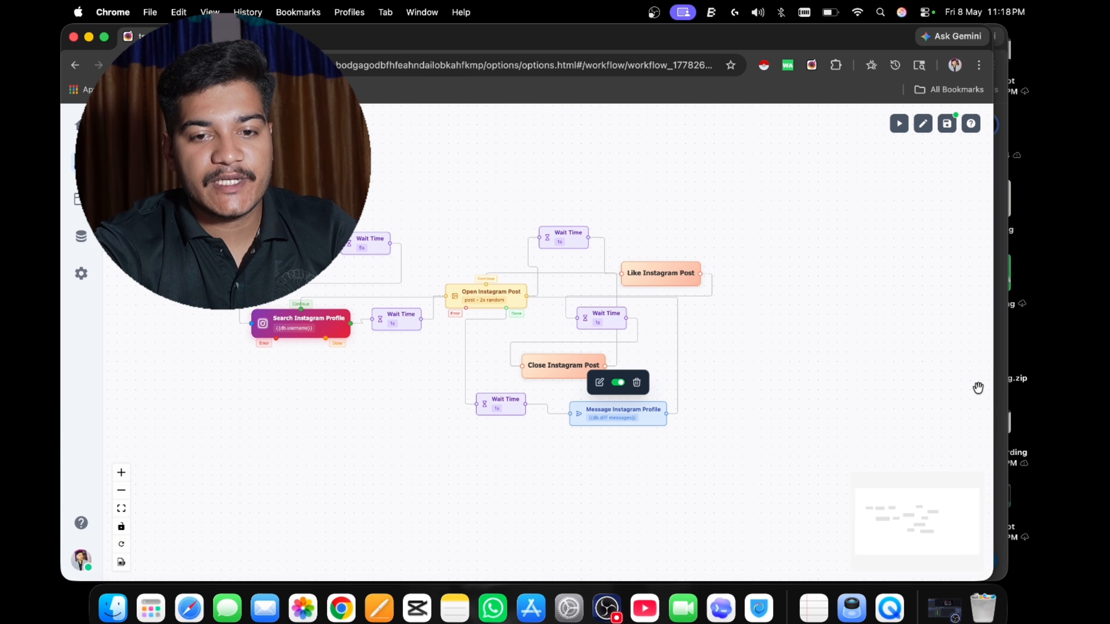
Open the Message Instagram Profile node's settings, reveal the value of its diff messages variable, and close the key details.
left_click(599, 382)
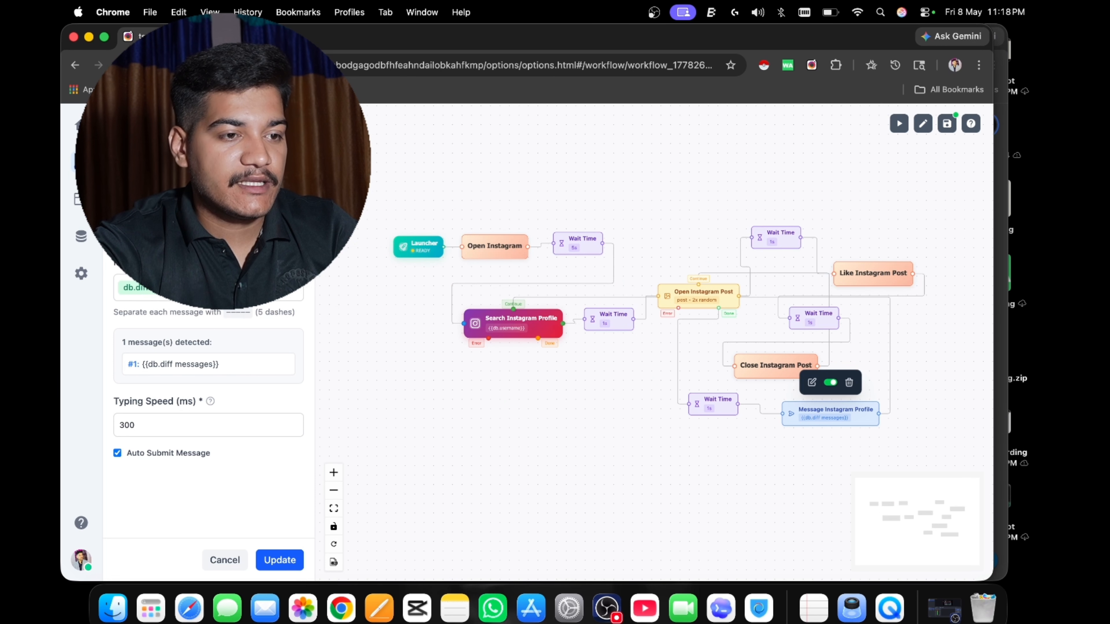
left_click(157, 287)
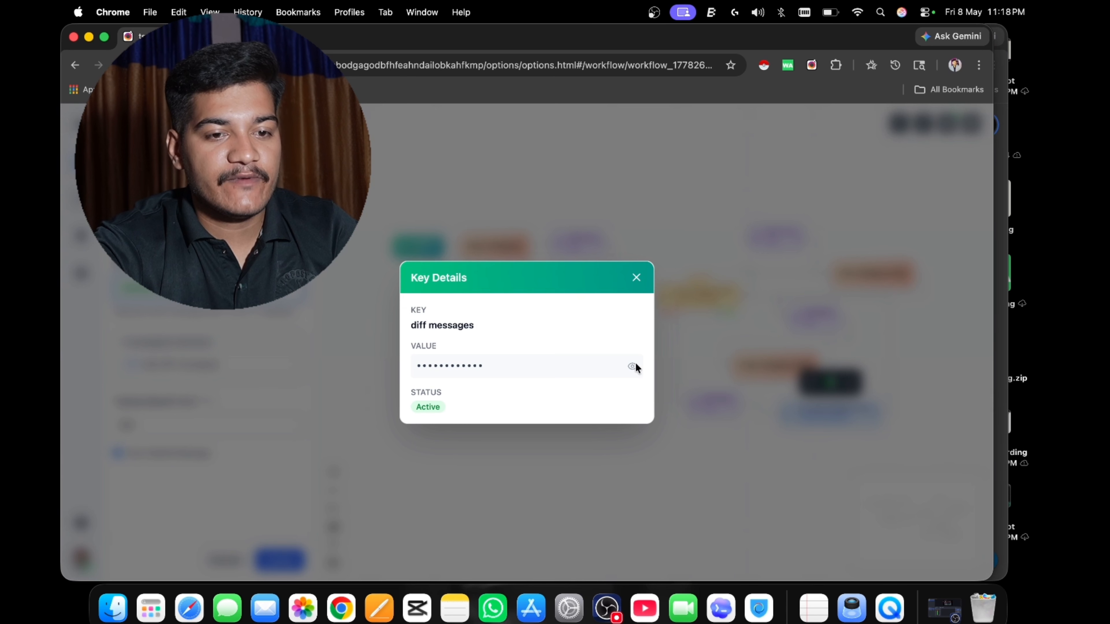
left_click(633, 366)
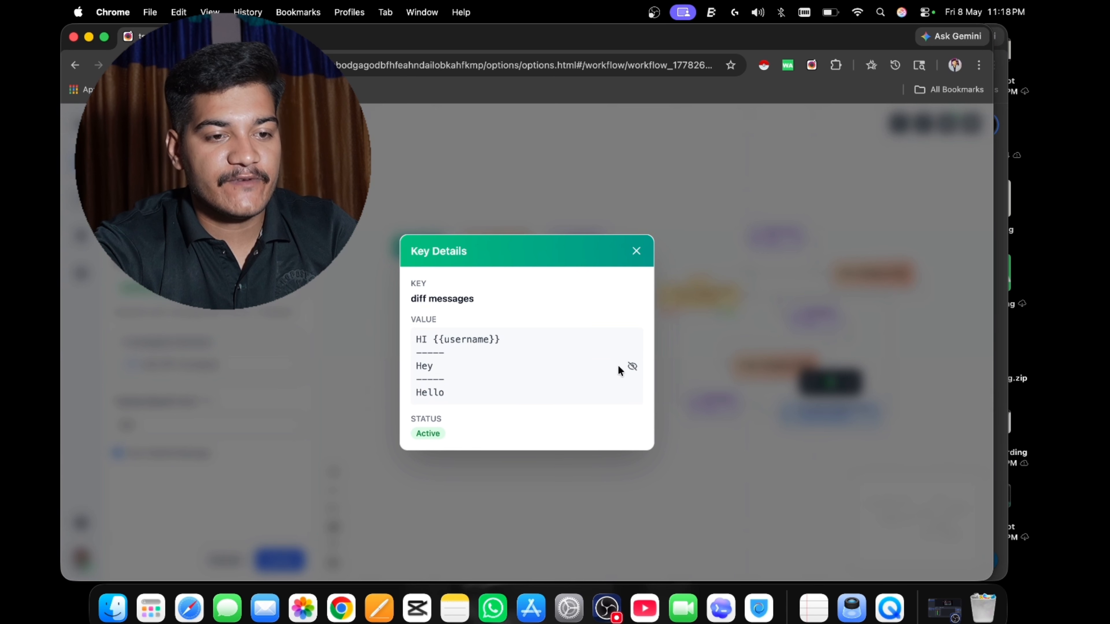
left_click(636, 250)
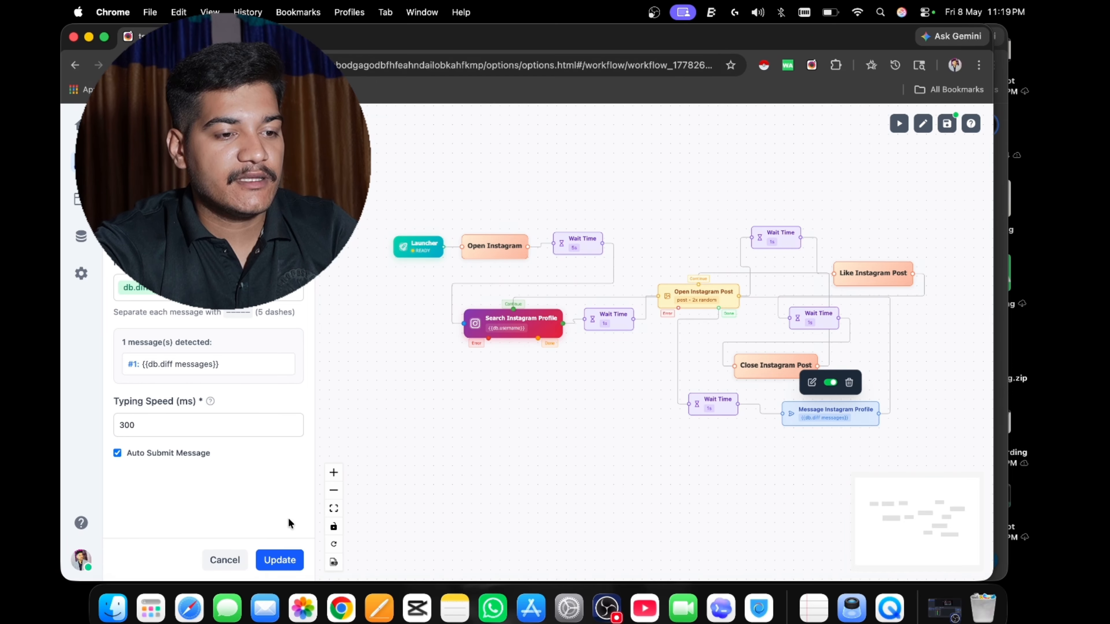
left_click(284, 561)
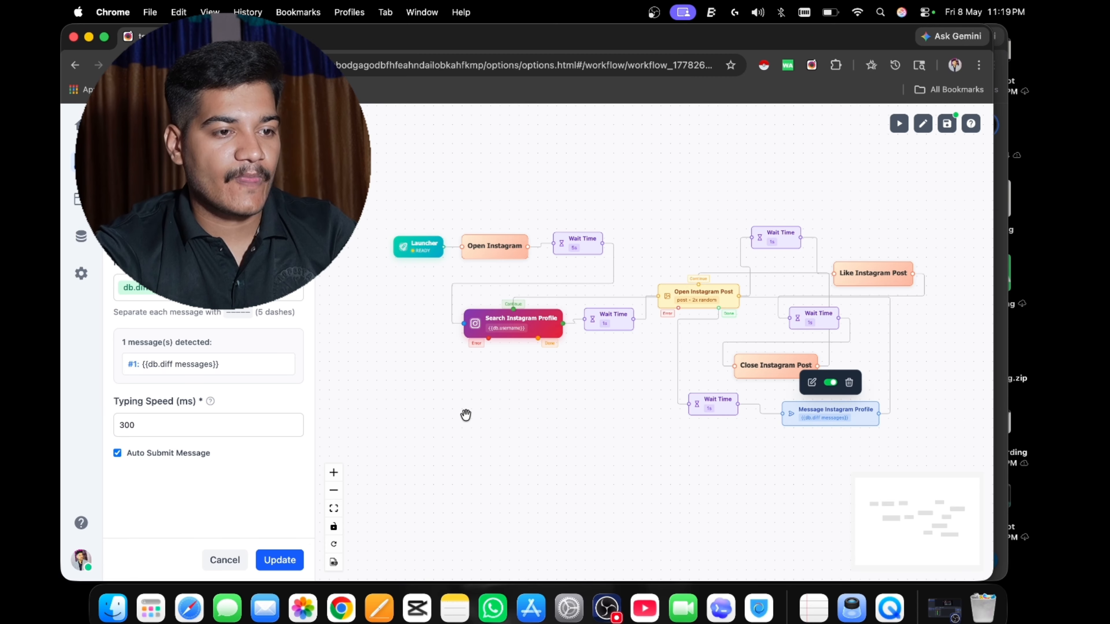
Reveal the diff messages value again to examine how dashes separate the message variations.
scroll(208, 393, "down", 5)
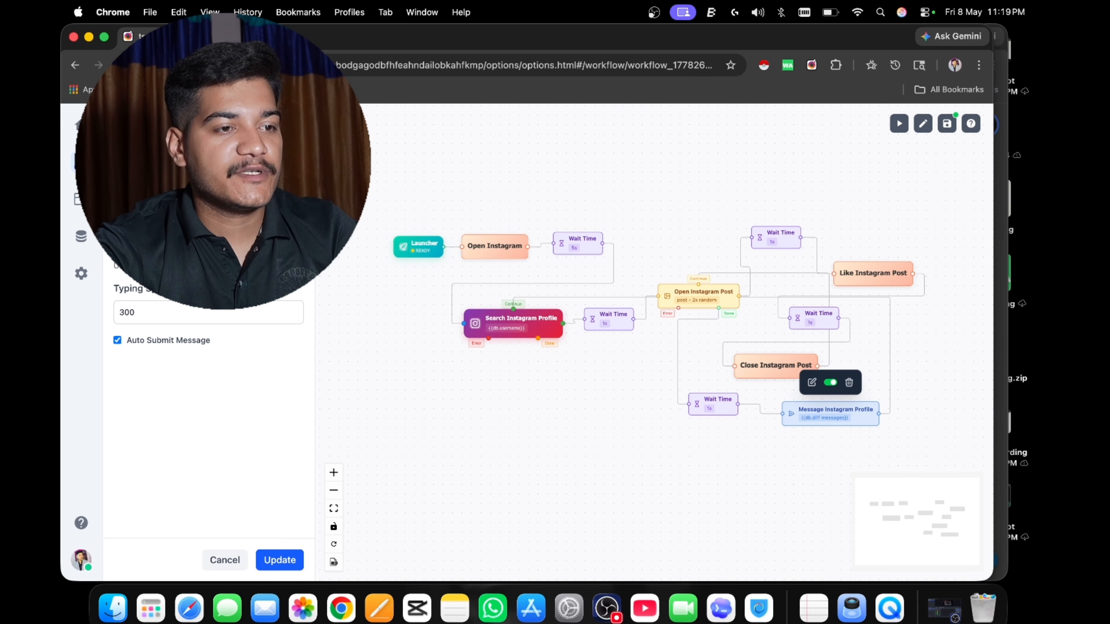
left_click(193, 236)
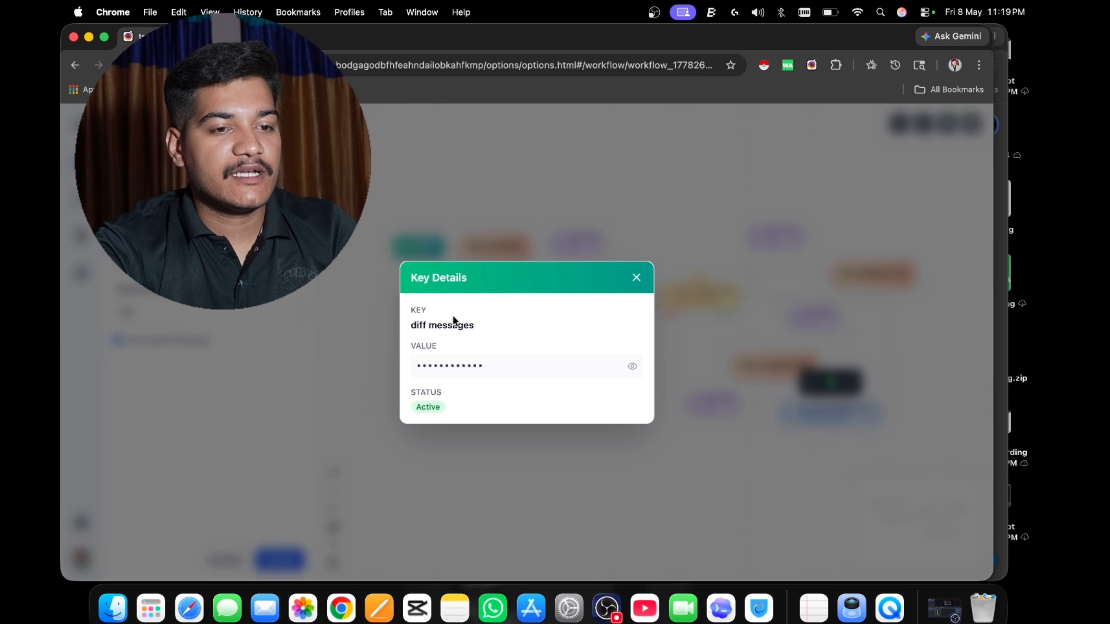
left_click(631, 366)
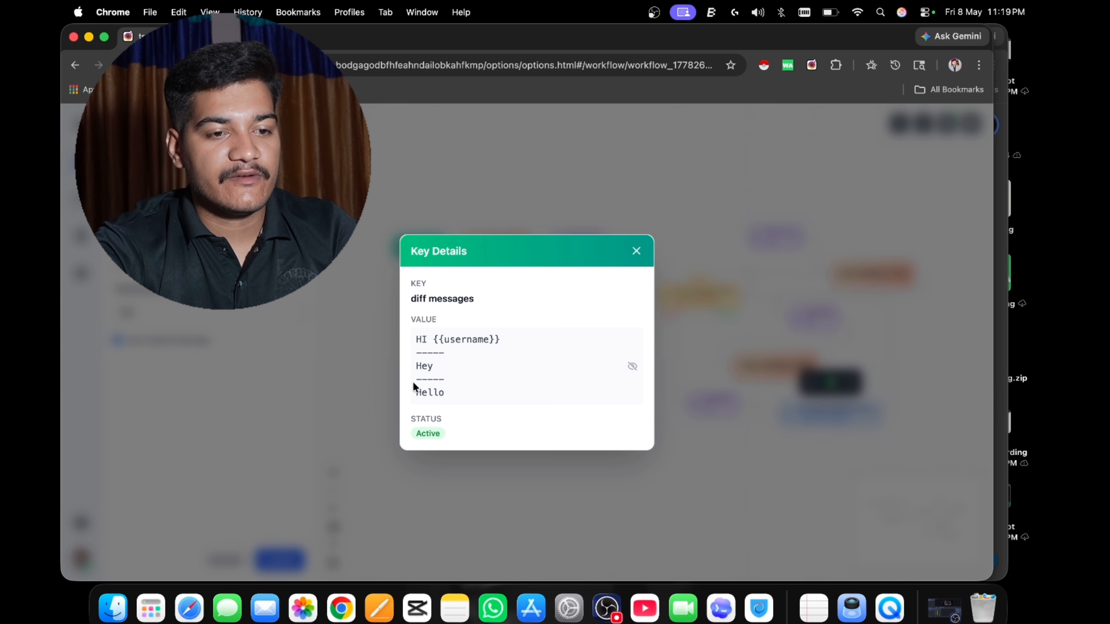
left_click(633, 250)
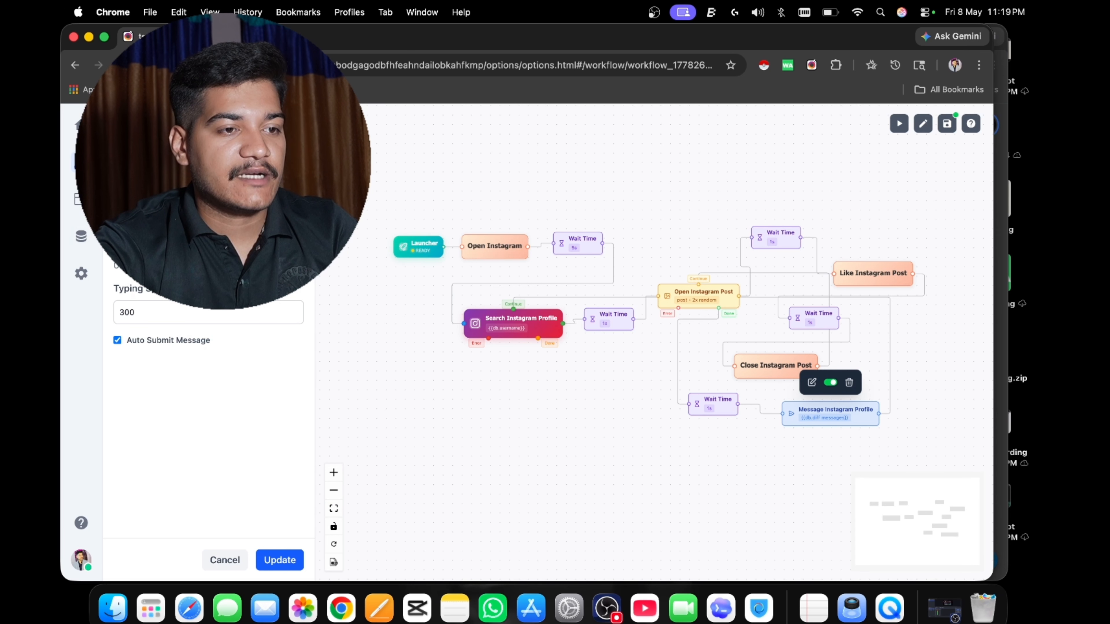
Recheck the messages stored in the node's db.diff messages variable and update the message node with its existing settings.
scroll(208, 371, "up", 4)
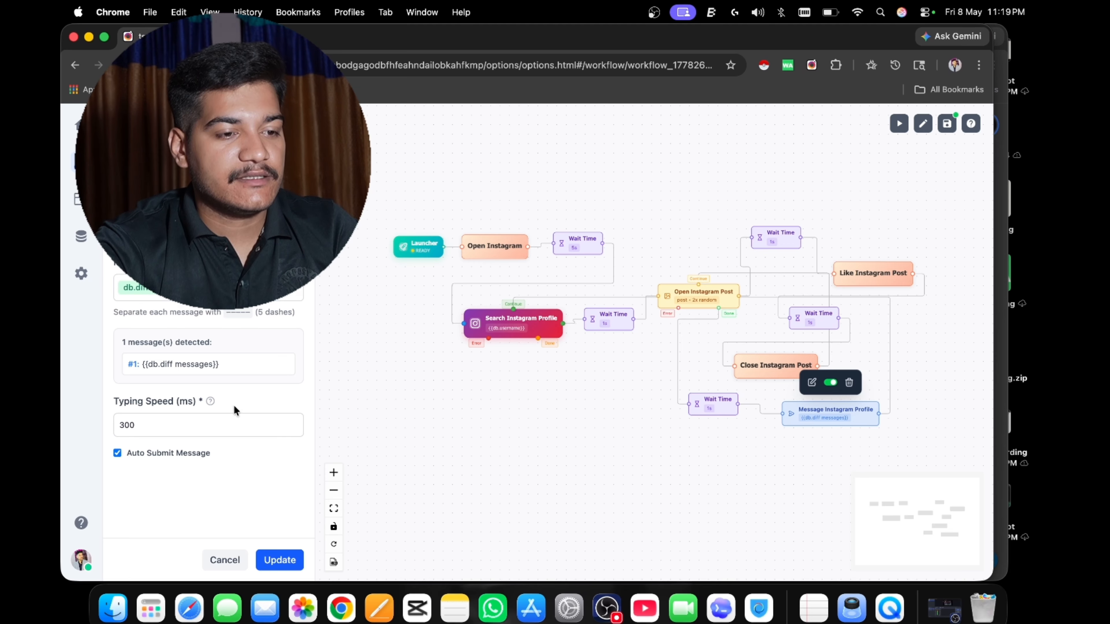
left_click(185, 297)
left_click(165, 288)
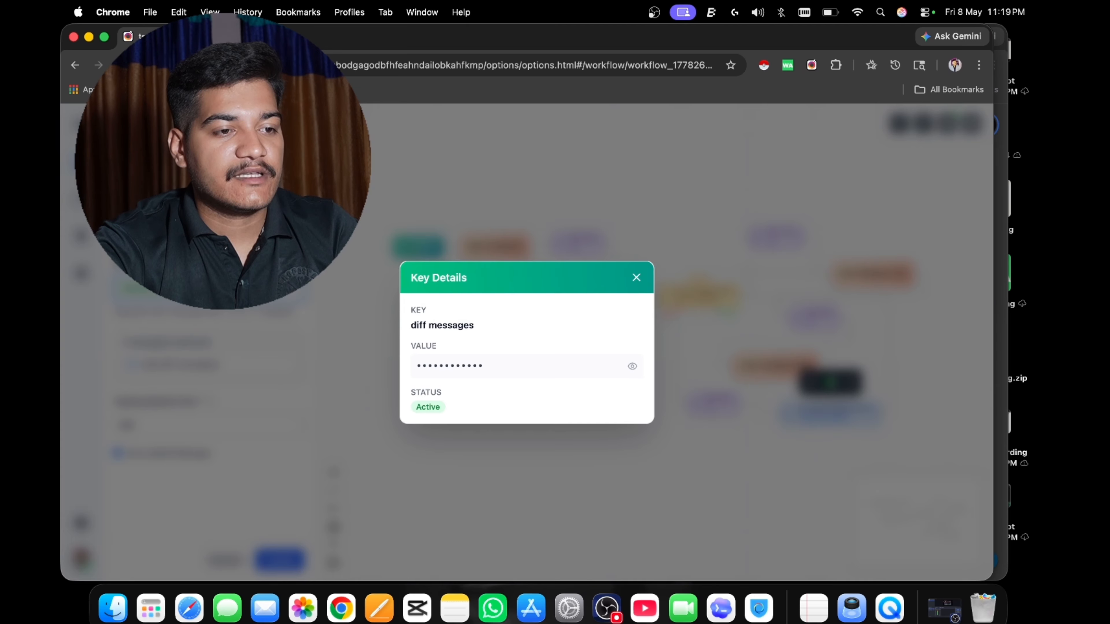
left_click(632, 365)
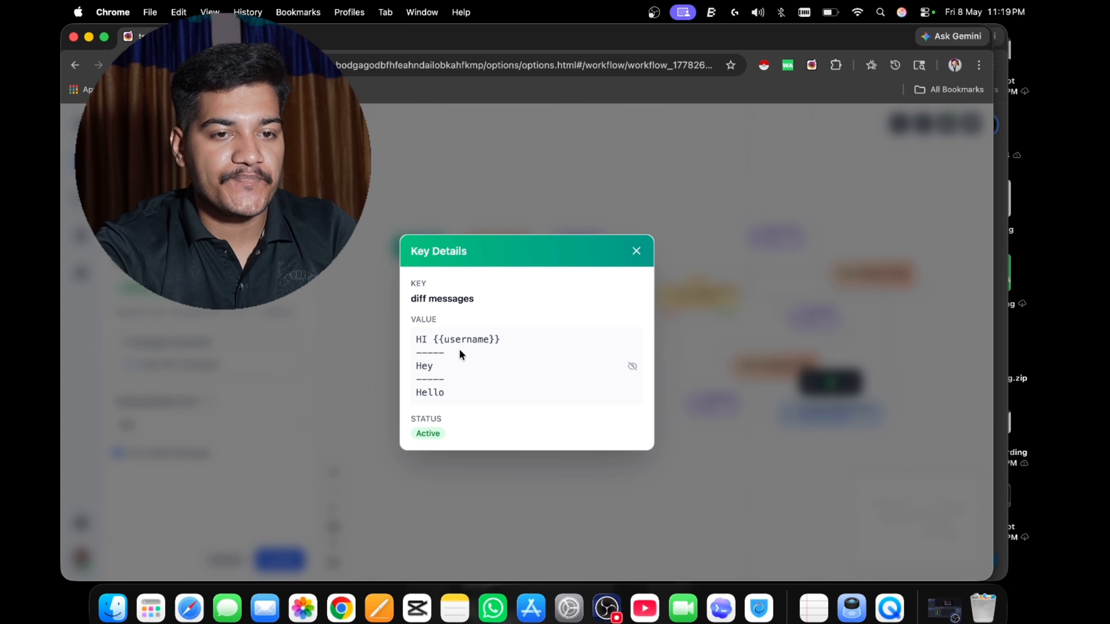
left_click(637, 250)
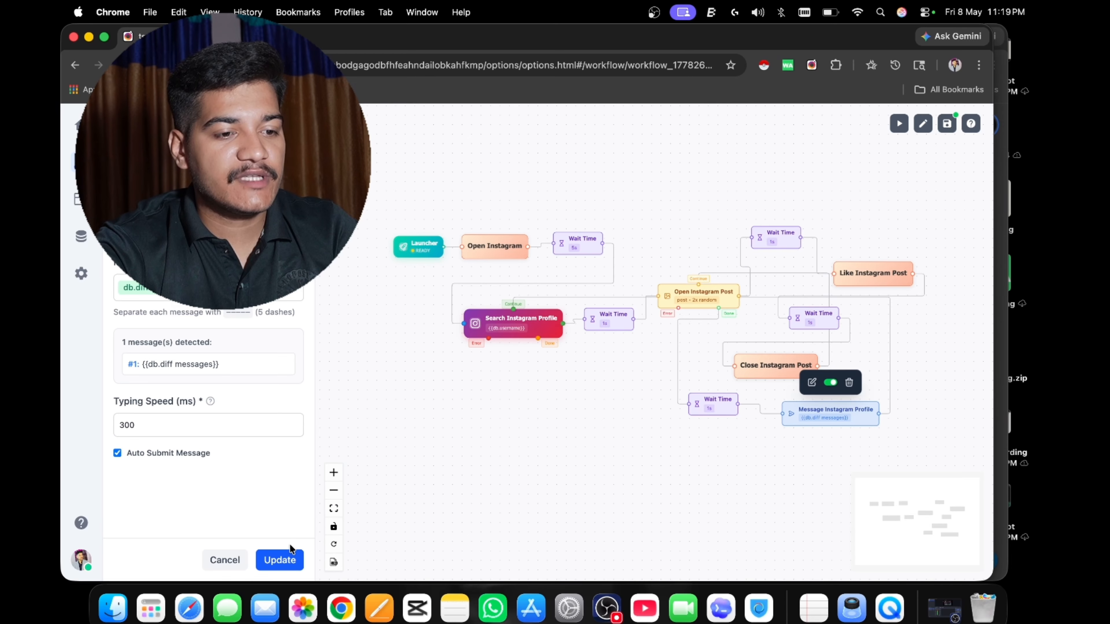
left_click(288, 555)
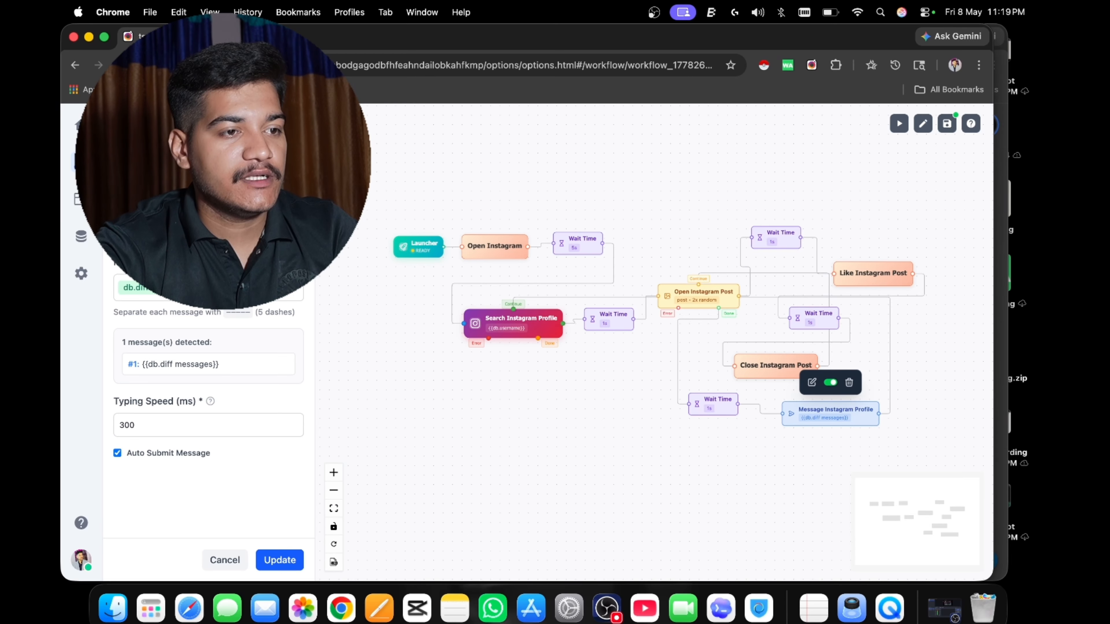
Go to the extension's home page and look through its shortcuts, Key Features and Contact us sections.
left_click(80, 125)
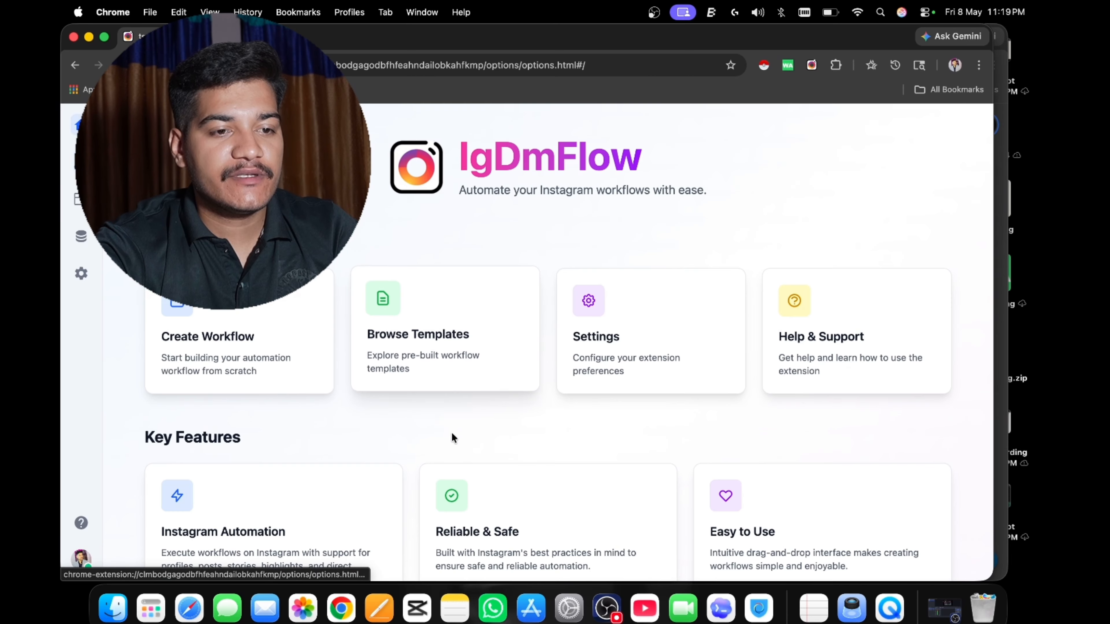
scroll(457, 411, "down", 1)
scroll(457, 413, "down", 5)
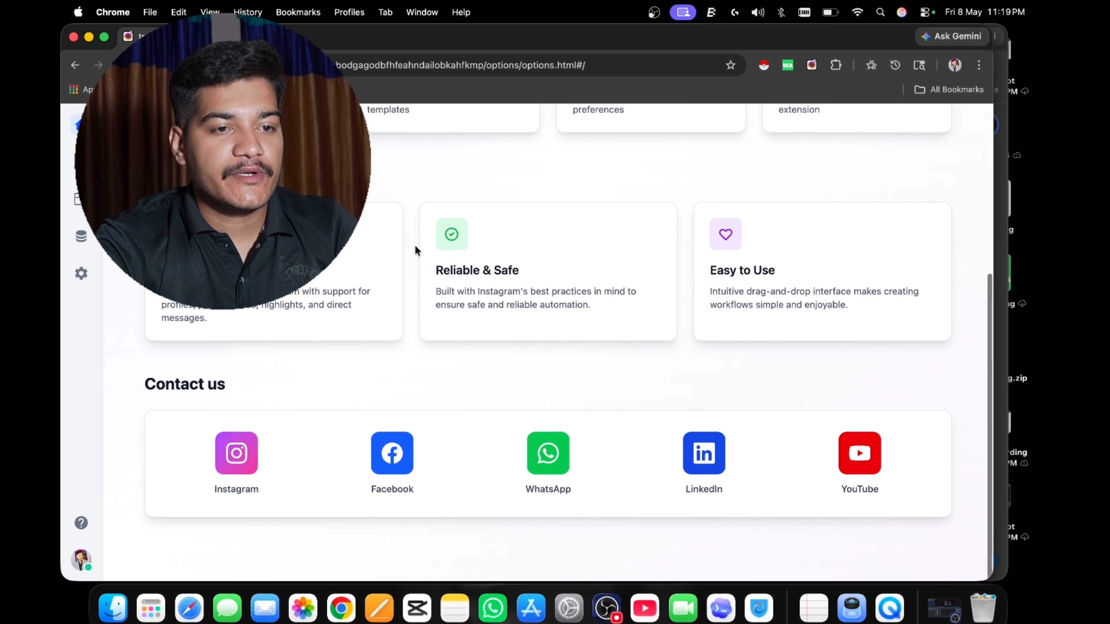
scroll(415, 245, "up", 5)
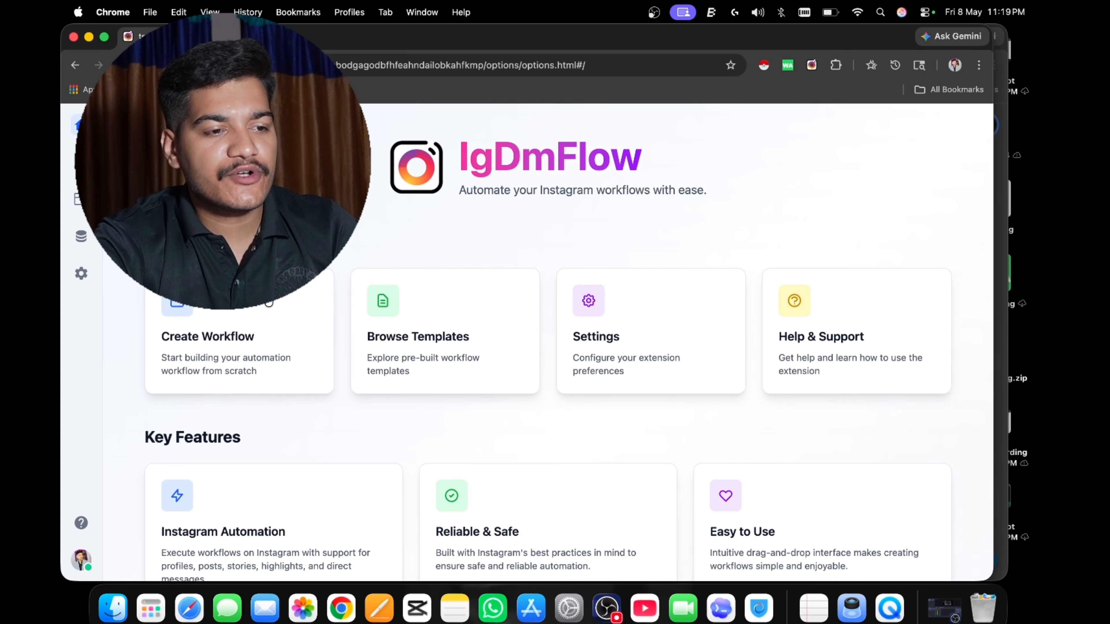
Open the extension's help page and browse its Getting Started steps and guide topics.
left_click(81, 523)
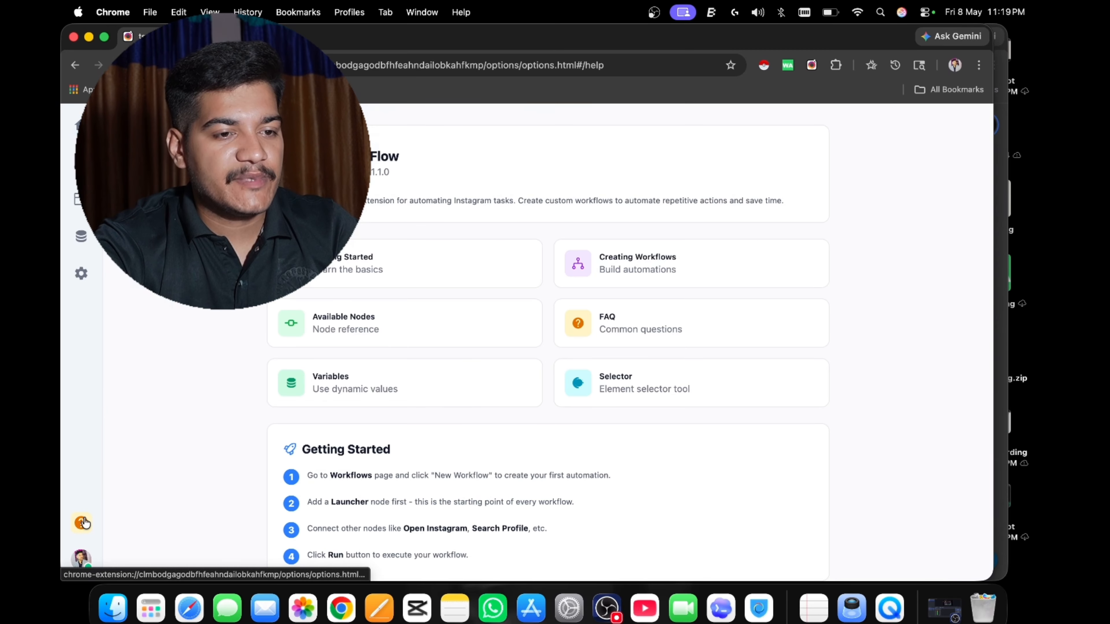
scroll(369, 373, "down", 8)
scroll(369, 373, "down", 5)
scroll(366, 371, "up", 15)
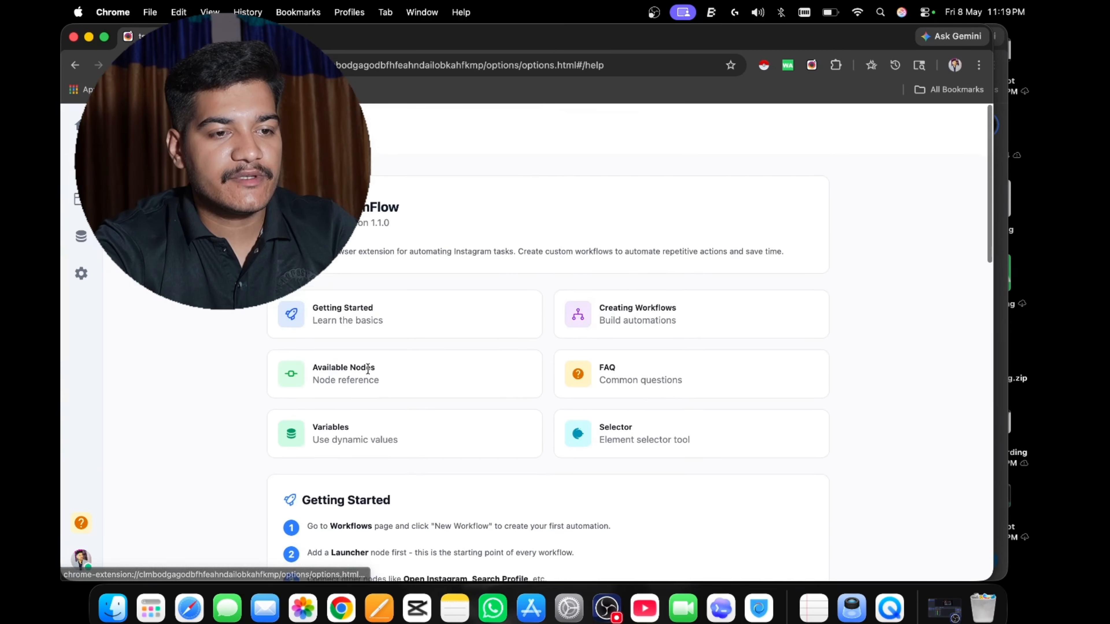